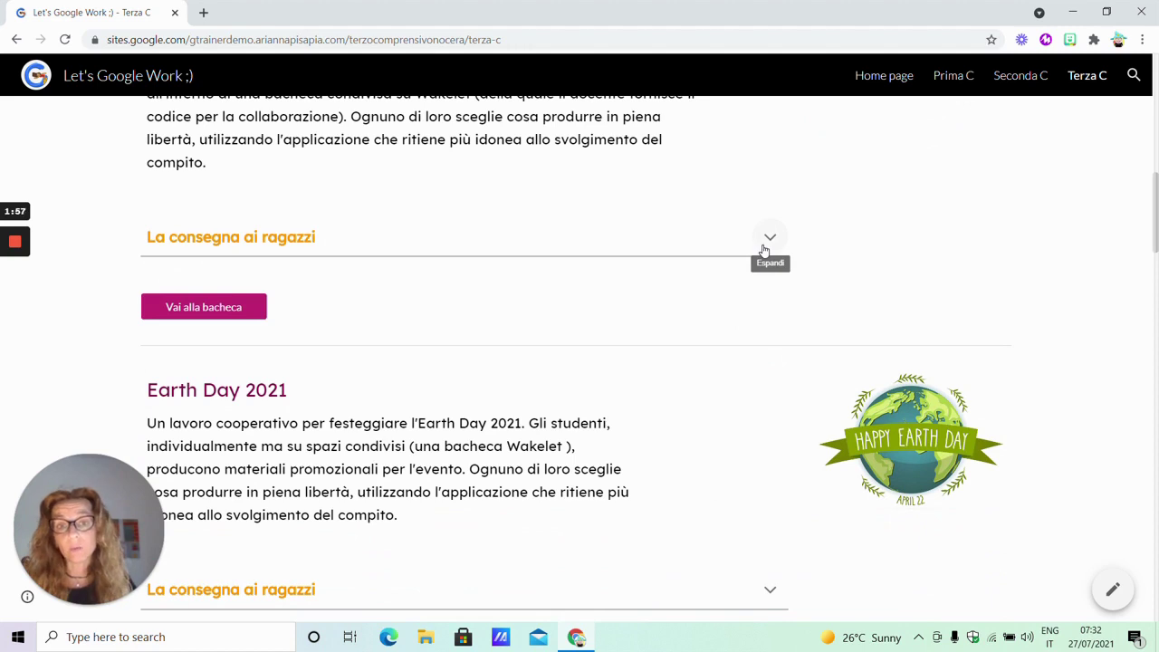
Review the English Language Day and Earth Day 2021 assignments on the Terza C page, expanding the Earth Day student instructions
{"action": "left_click_drag", "start_coordinate": [204, 273], "coordinate": [255, 312]}
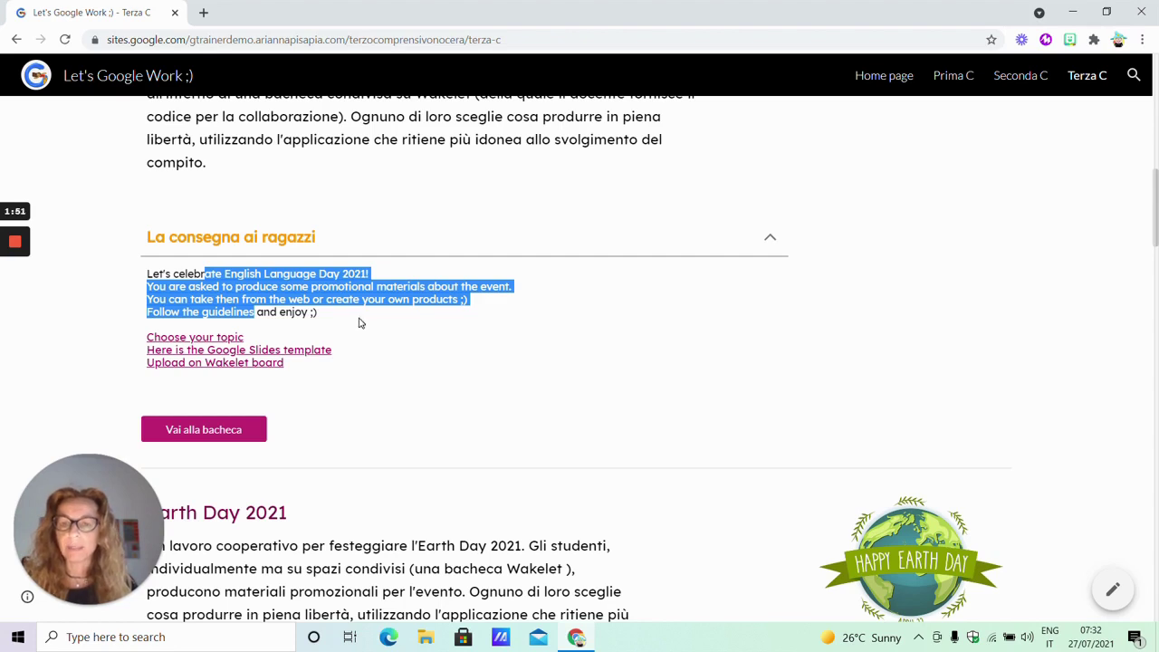
{"action": "scroll", "coordinate": [413, 313], "scroll_direction": "down", "scroll_amount": 4}
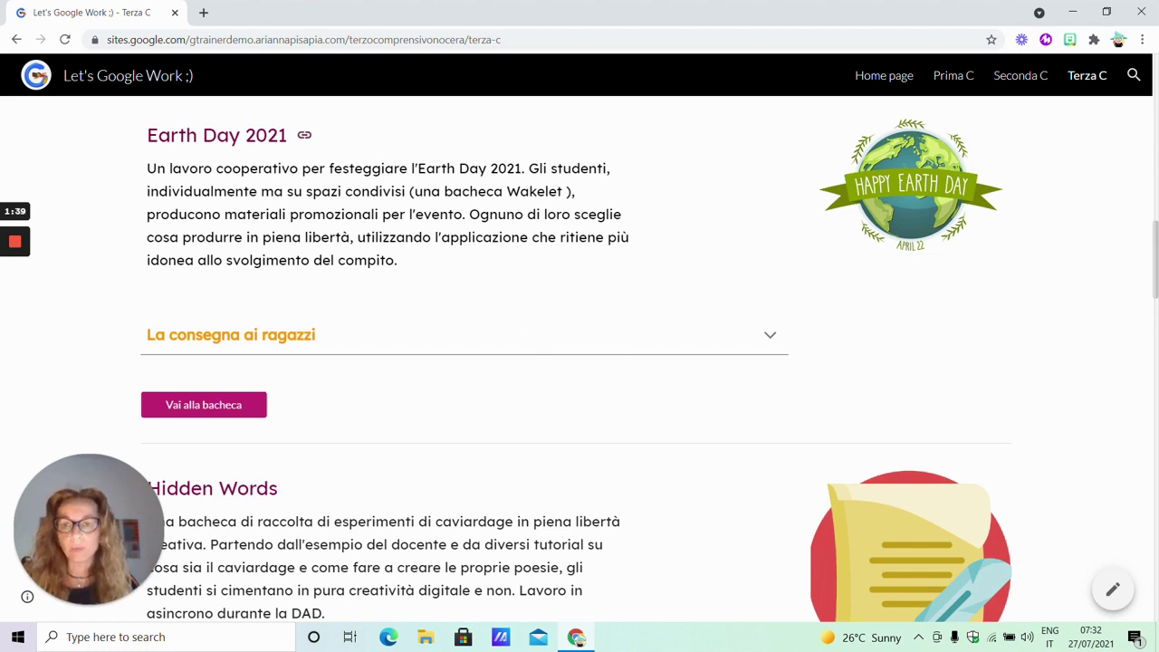
{"action": "left_click_drag", "start_coordinate": [145, 135], "coordinate": [367, 261]}
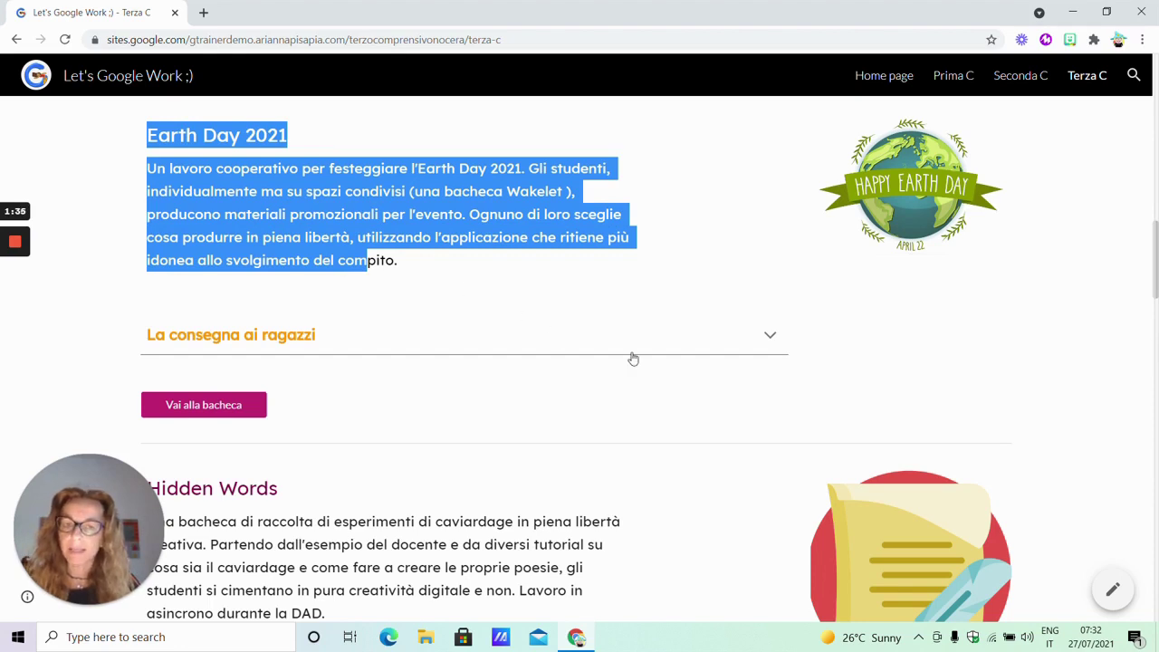
{"action": "left_click", "coordinate": [769, 338]}
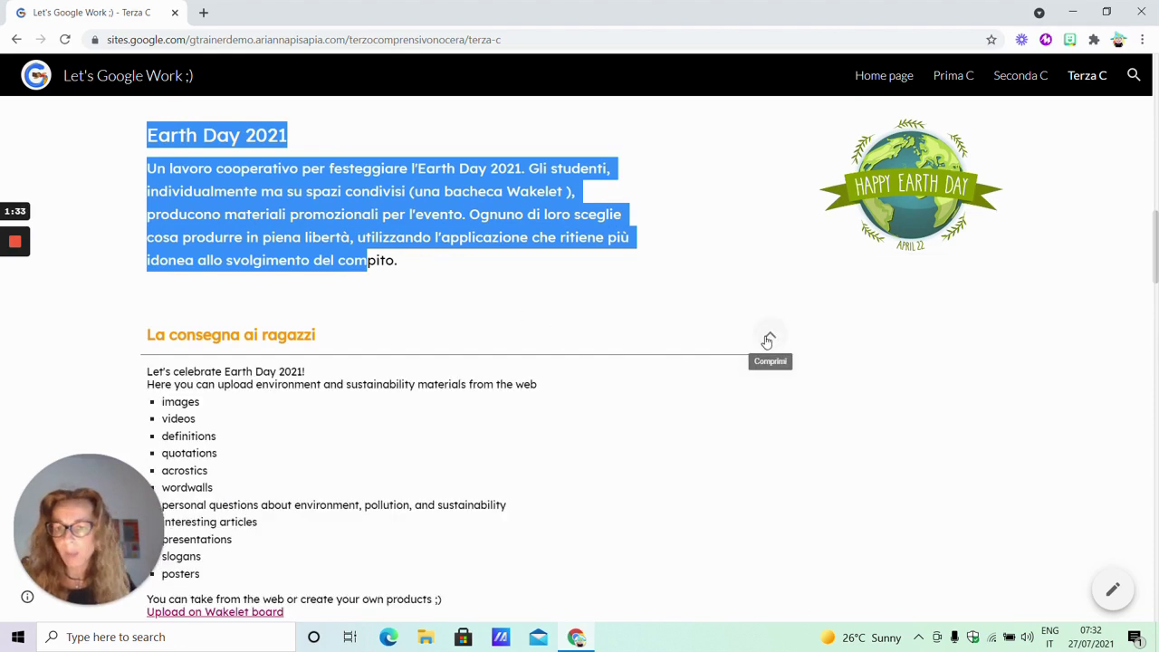
{"action": "scroll", "coordinate": [767, 341], "scroll_direction": "down", "scroll_amount": 2}
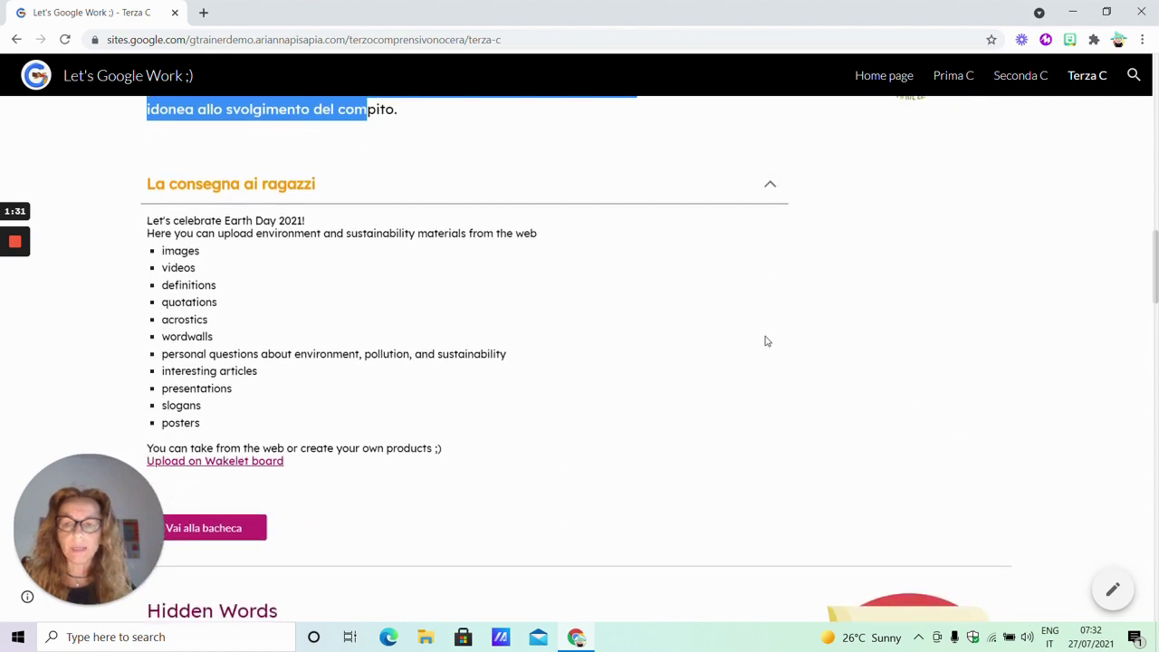
{"action": "scroll", "coordinate": [767, 341], "scroll_direction": "down", "scroll_amount": 1}
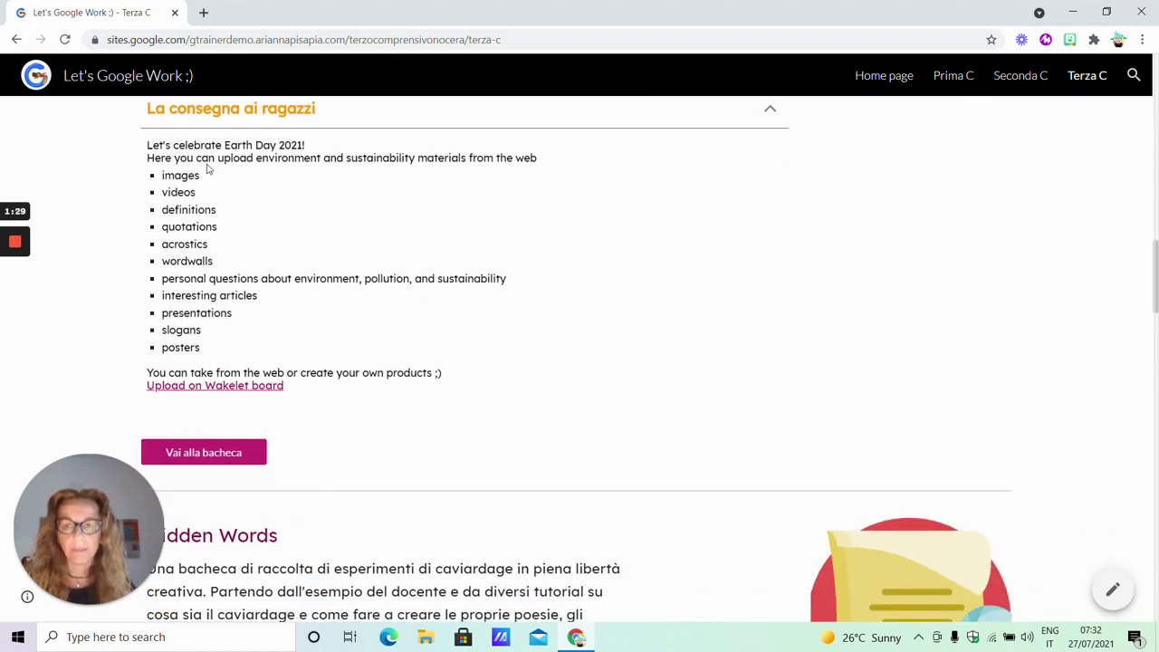
{"action": "left_click_drag", "start_coordinate": [205, 227], "coordinate": [231, 331]}
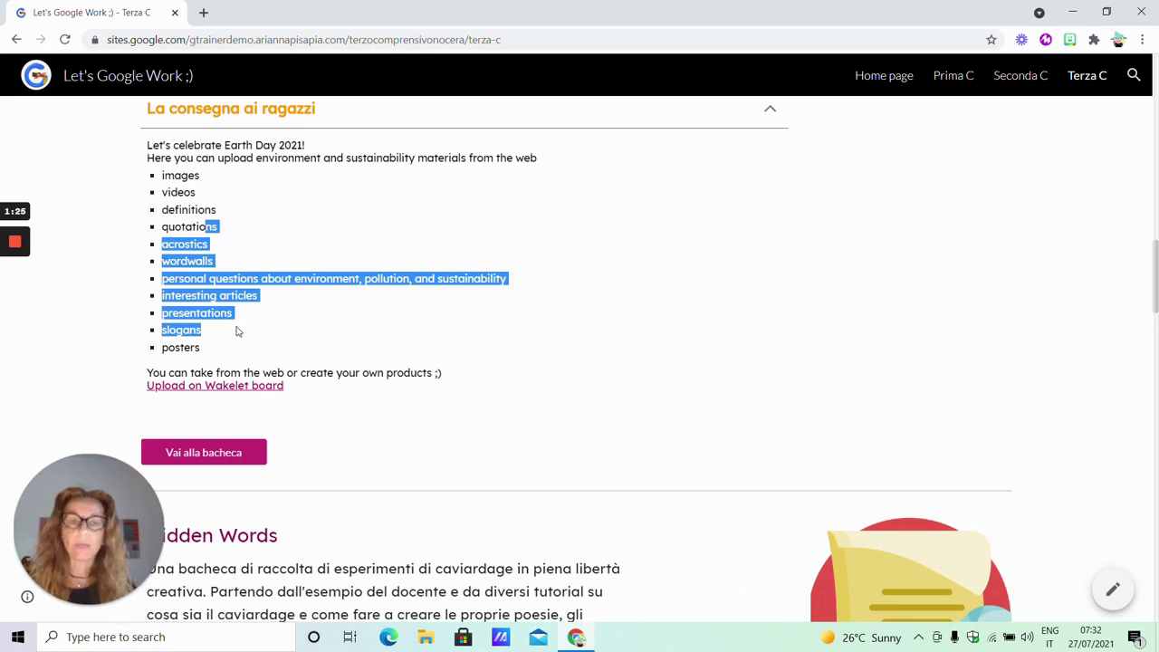
{"action": "scroll", "coordinate": [280, 316], "scroll_direction": "down", "scroll_amount": 1}
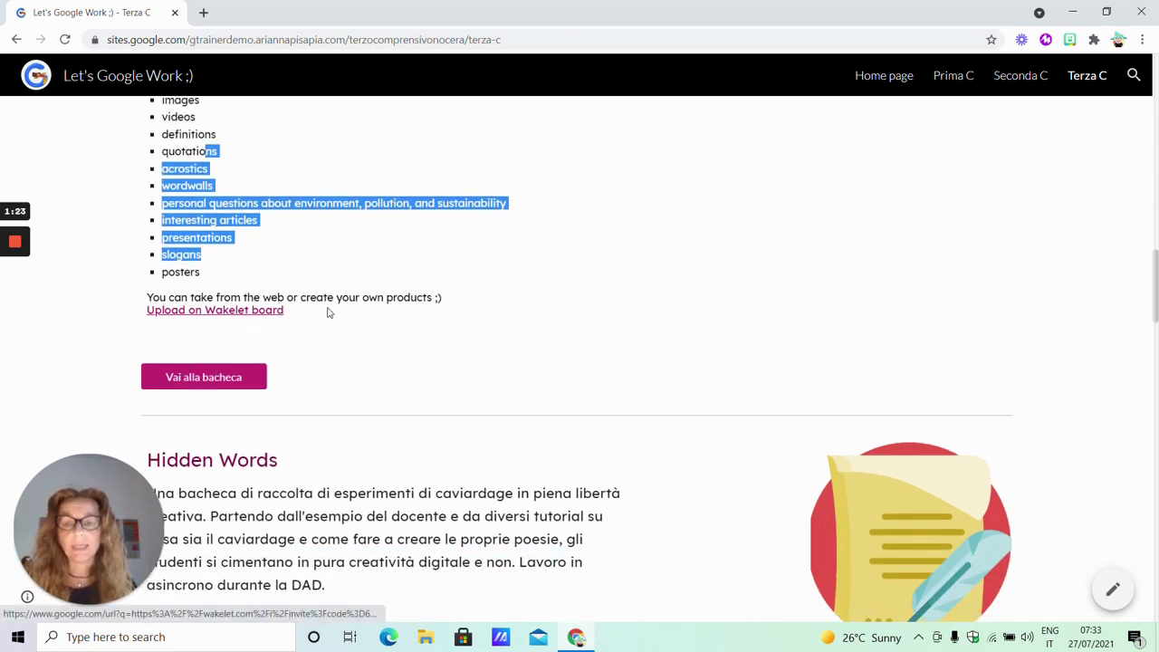
{"action": "scroll", "coordinate": [350, 315], "scroll_direction": "down", "scroll_amount": 2}
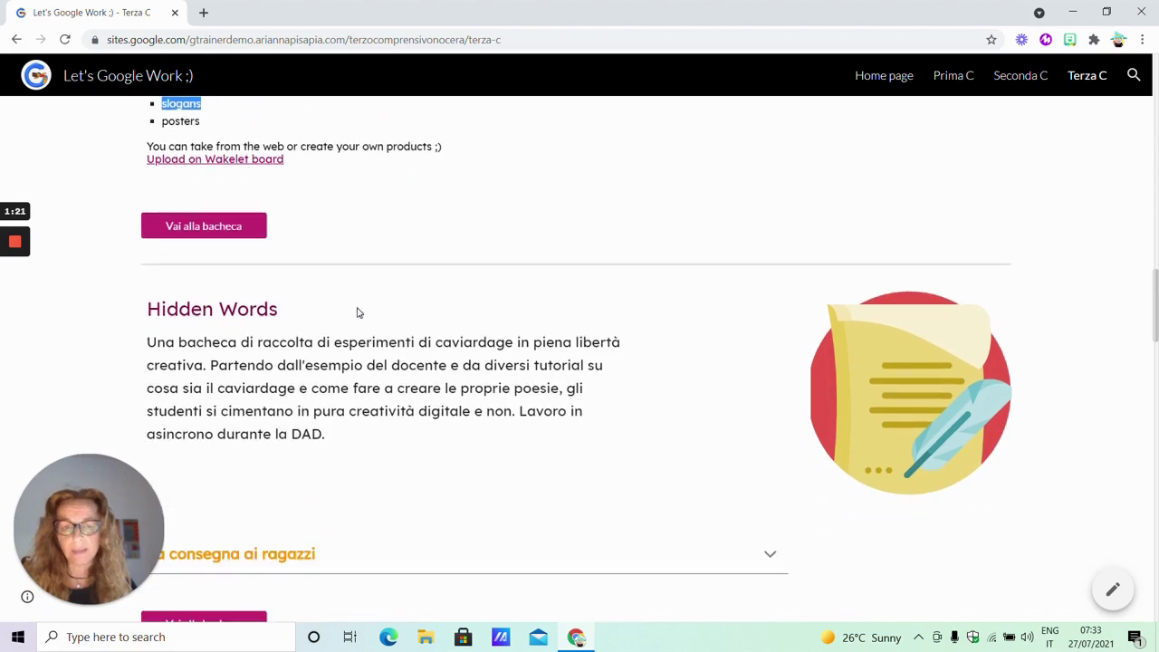
Look through the remaining Terza C activities, from Hidden Words and Short stories to Who is your Hero?, and return up the page
{"action": "scroll", "coordinate": [359, 309], "scroll_direction": "down", "scroll_amount": 2}
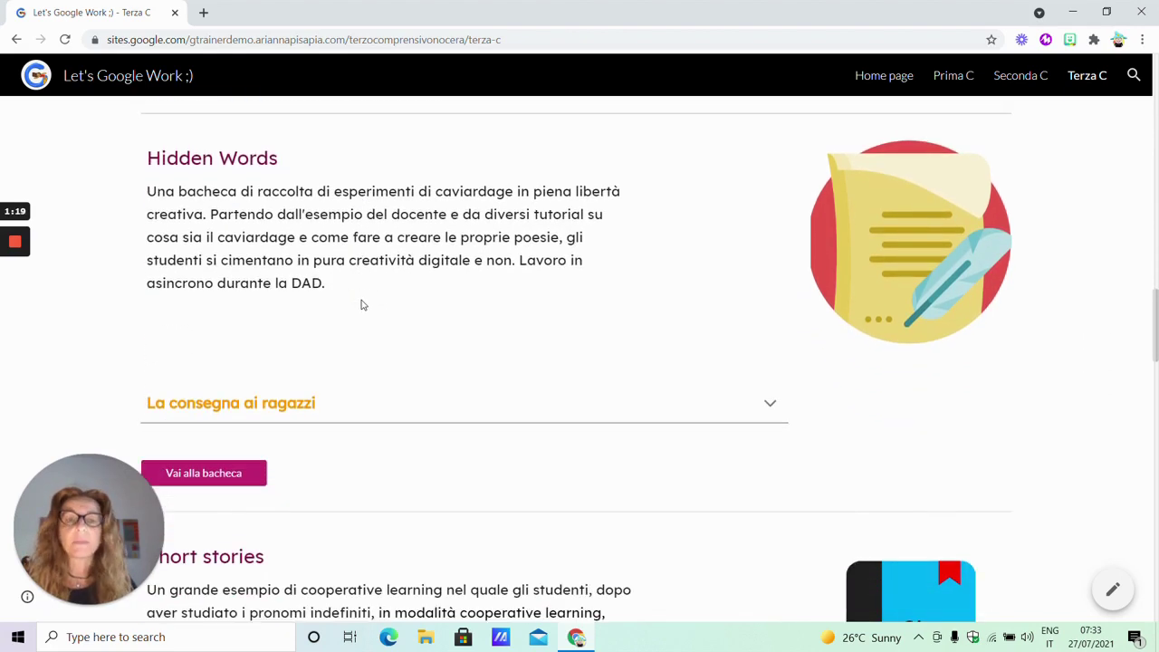
{"action": "scroll", "coordinate": [361, 305], "scroll_direction": "down", "scroll_amount": 2}
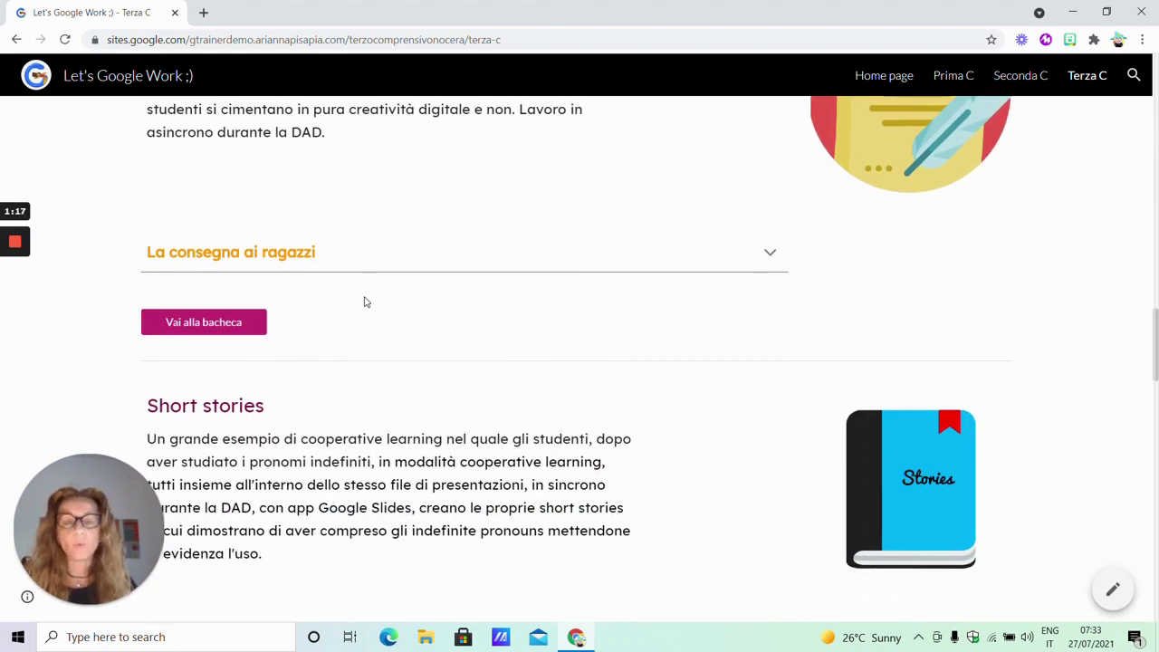
{"action": "scroll", "coordinate": [399, 303], "scroll_direction": "down", "scroll_amount": 1}
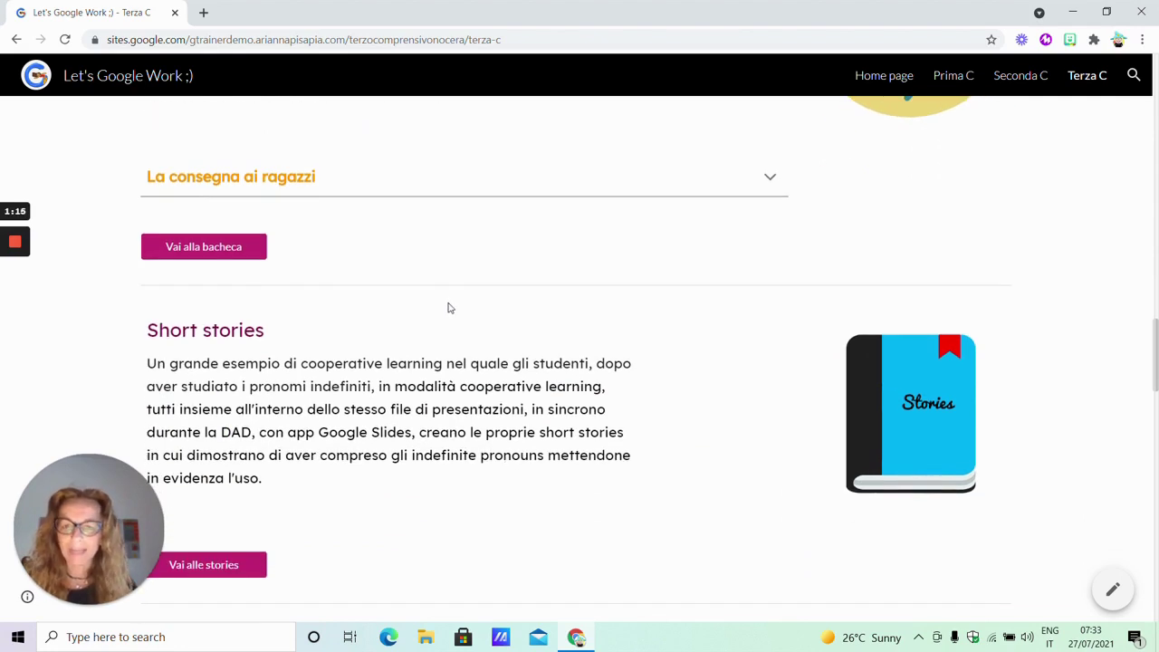
{"action": "scroll", "coordinate": [447, 308], "scroll_direction": "down", "scroll_amount": 3}
{"action": "scroll", "coordinate": [477, 311], "scroll_direction": "down", "scroll_amount": 2}
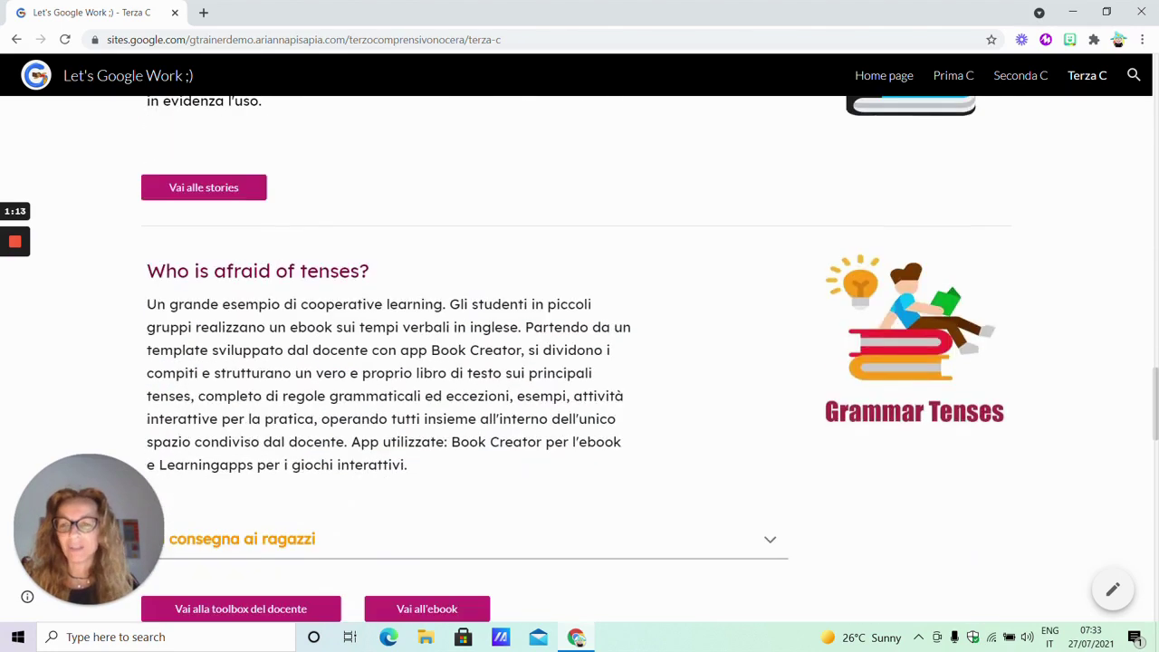
{"action": "scroll", "coordinate": [580, 359], "scroll_direction": "down", "scroll_amount": 1}
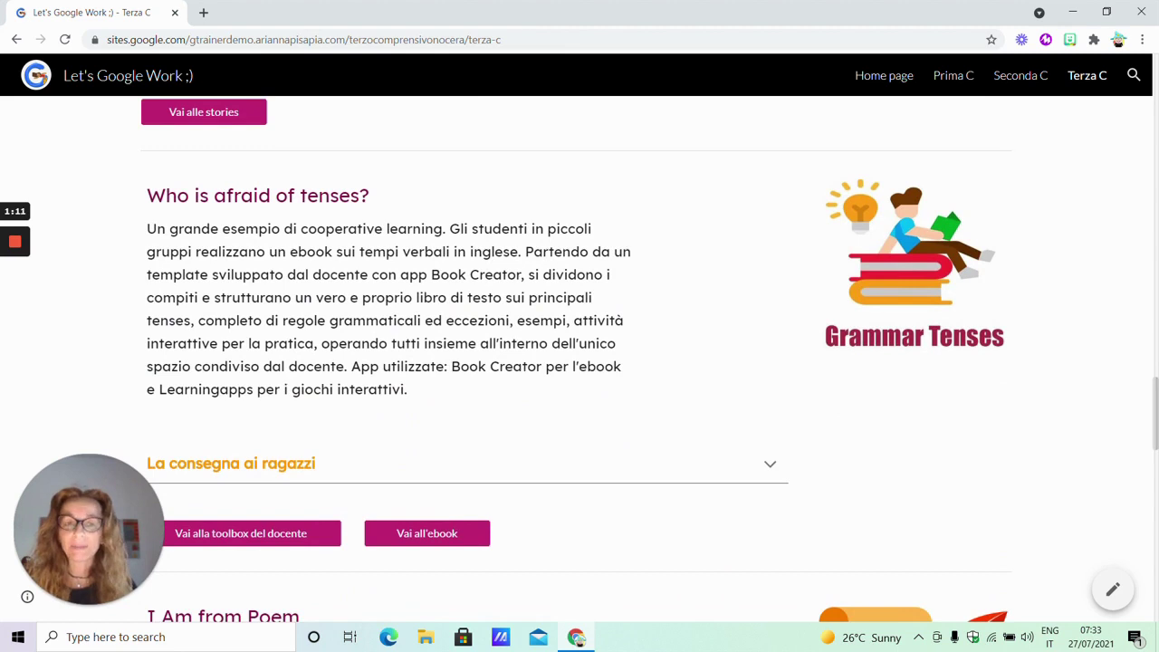
{"action": "scroll", "coordinate": [580, 360], "scroll_direction": "down", "scroll_amount": 1}
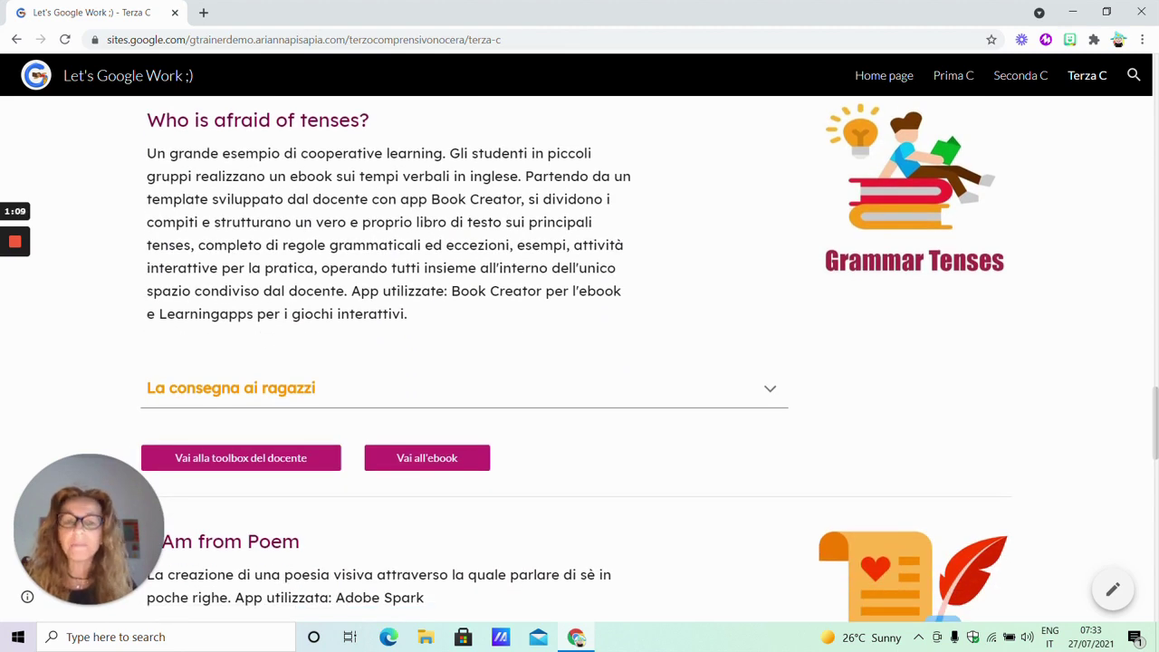
{"action": "scroll", "coordinate": [479, 306], "scroll_direction": "down", "scroll_amount": 2}
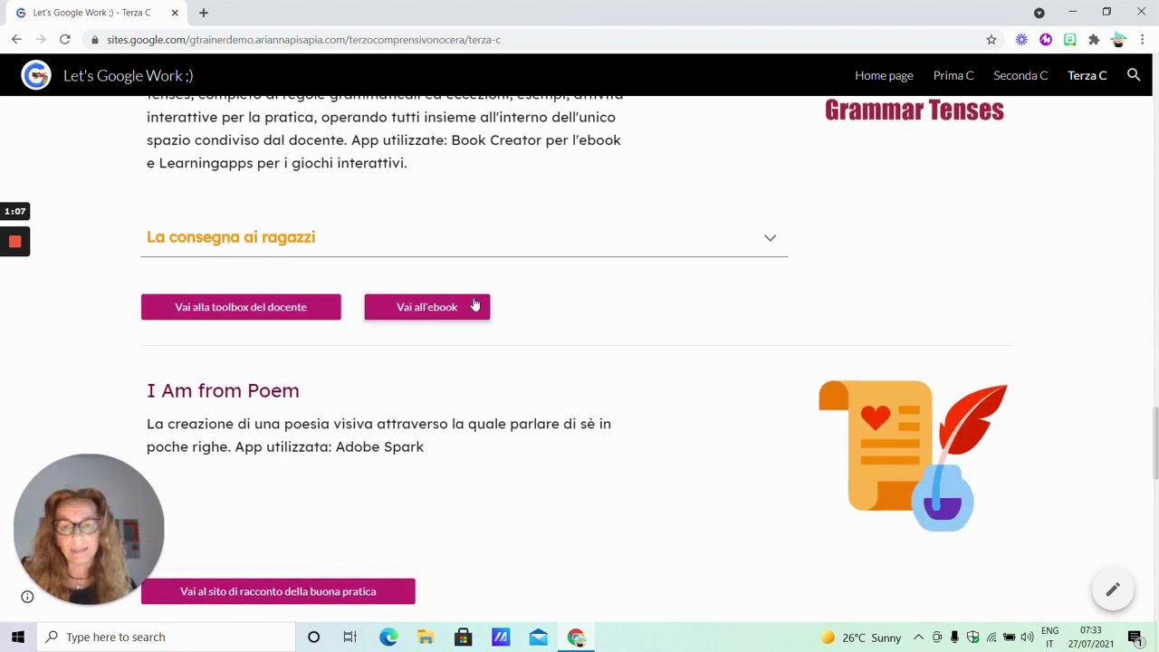
{"action": "scroll", "coordinate": [619, 307], "scroll_direction": "down", "scroll_amount": 4}
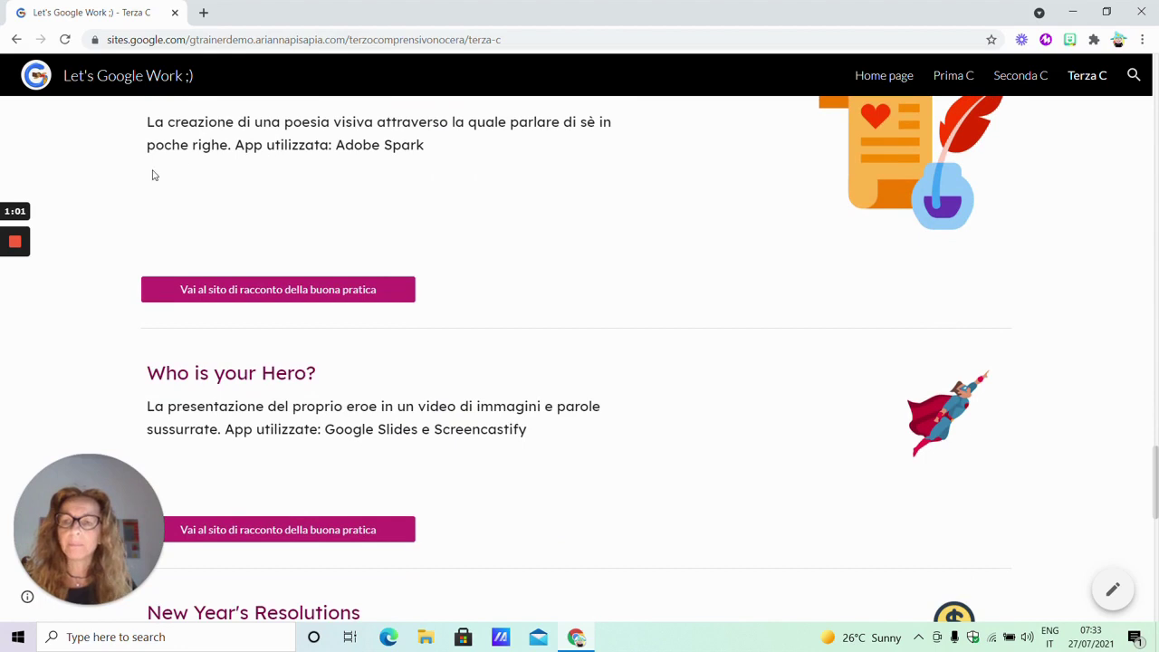
{"action": "scroll", "coordinate": [715, 233], "scroll_direction": "up", "scroll_amount": 10}
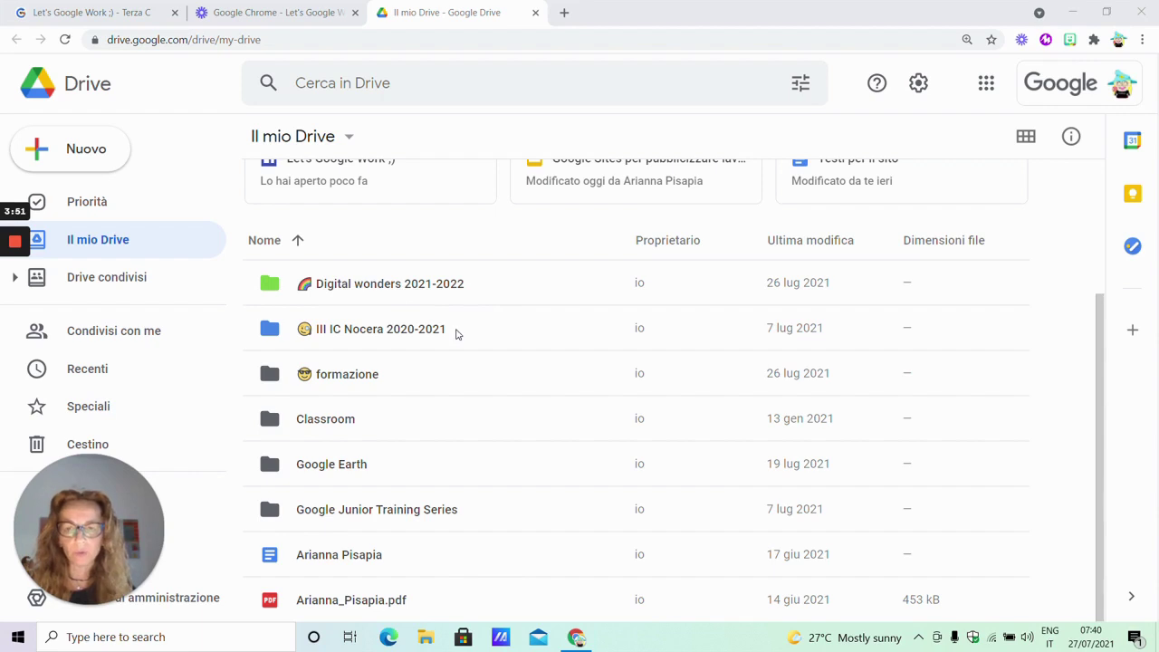
Open the document "Testi per il sito" from the "Digital wonders 2021-2022" folder in Google Drive
{"action": "left_click", "coordinate": [418, 288]}
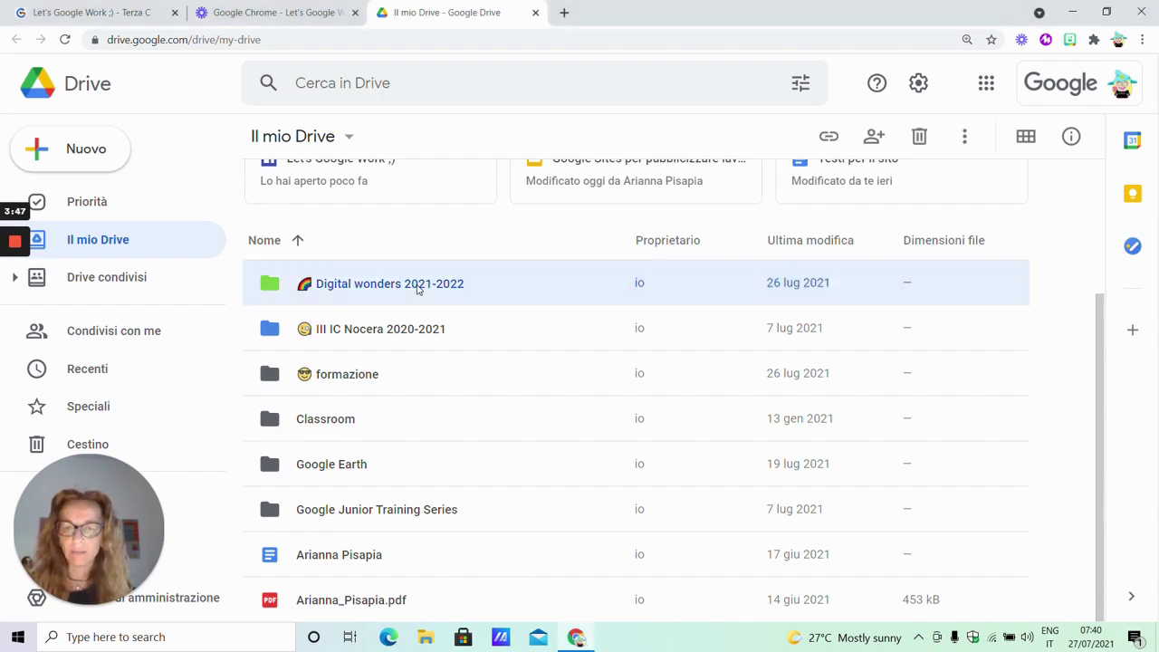
{"action": "double_click", "coordinate": [419, 288]}
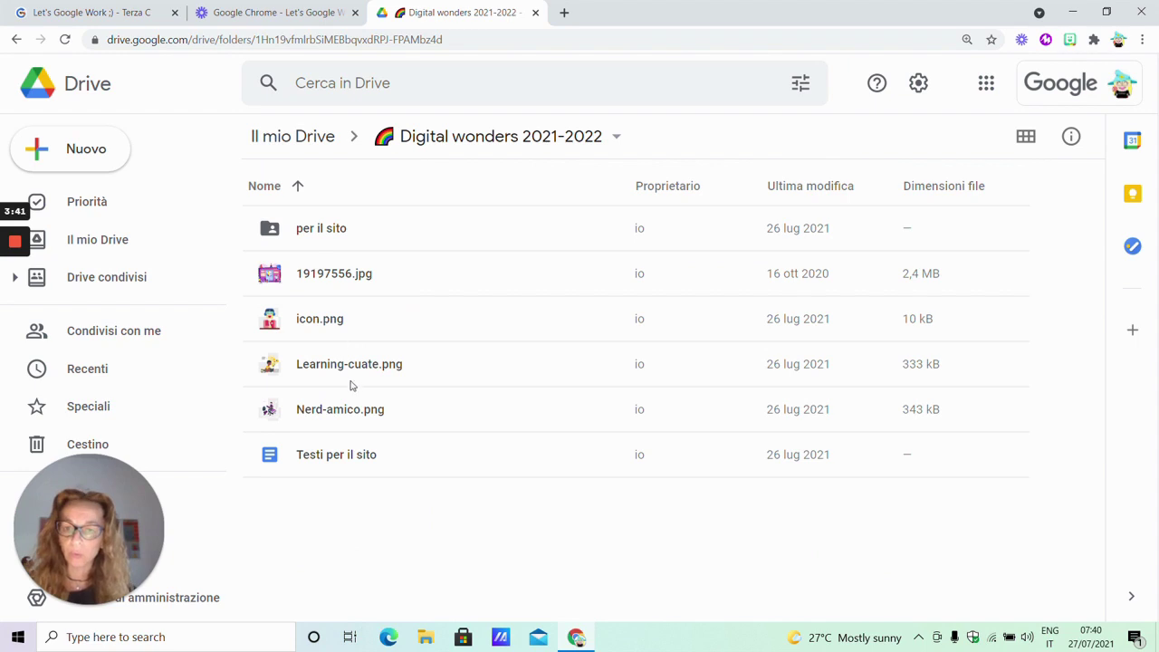
{"action": "double_click", "coordinate": [323, 458]}
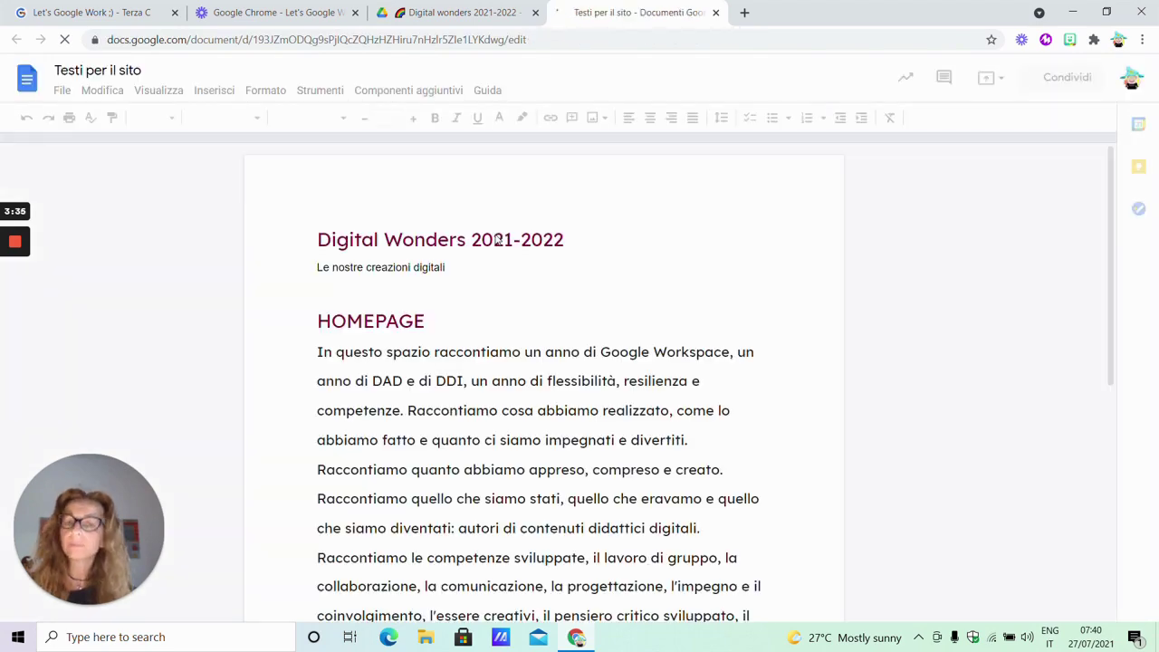
Skim the whole document and examine its title and HOMEPAGE introduction text
{"action": "scroll", "coordinate": [498, 240], "scroll_direction": "down", "scroll_amount": 3}
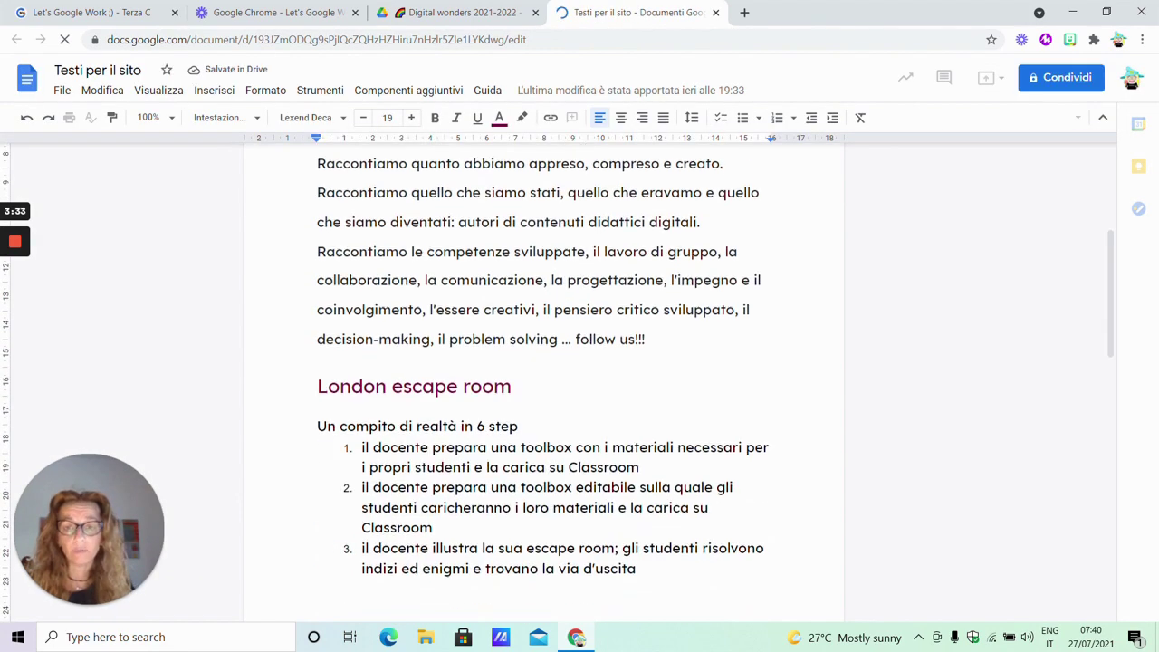
{"action": "scroll", "coordinate": [543, 363], "scroll_direction": "down", "scroll_amount": 10}
{"action": "scroll", "coordinate": [543, 362], "scroll_direction": "up", "scroll_amount": 15}
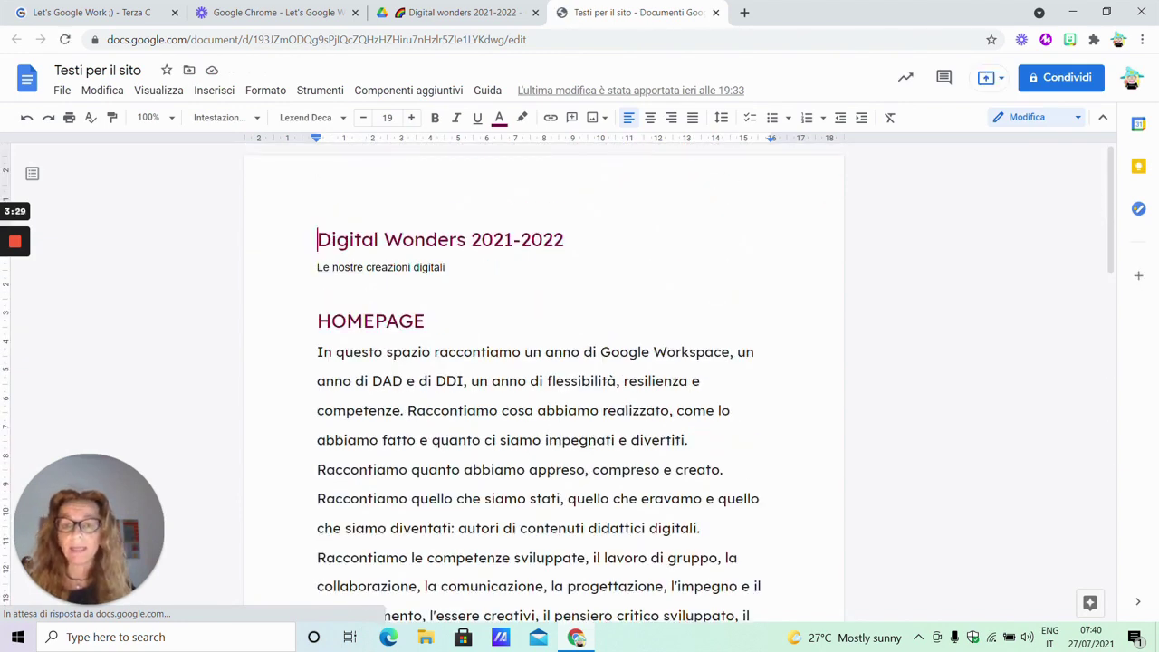
{"action": "left_click_drag", "start_coordinate": [360, 240], "coordinate": [473, 406]}
{"action": "scroll", "coordinate": [544, 363], "scroll_direction": "down", "scroll_amount": 2}
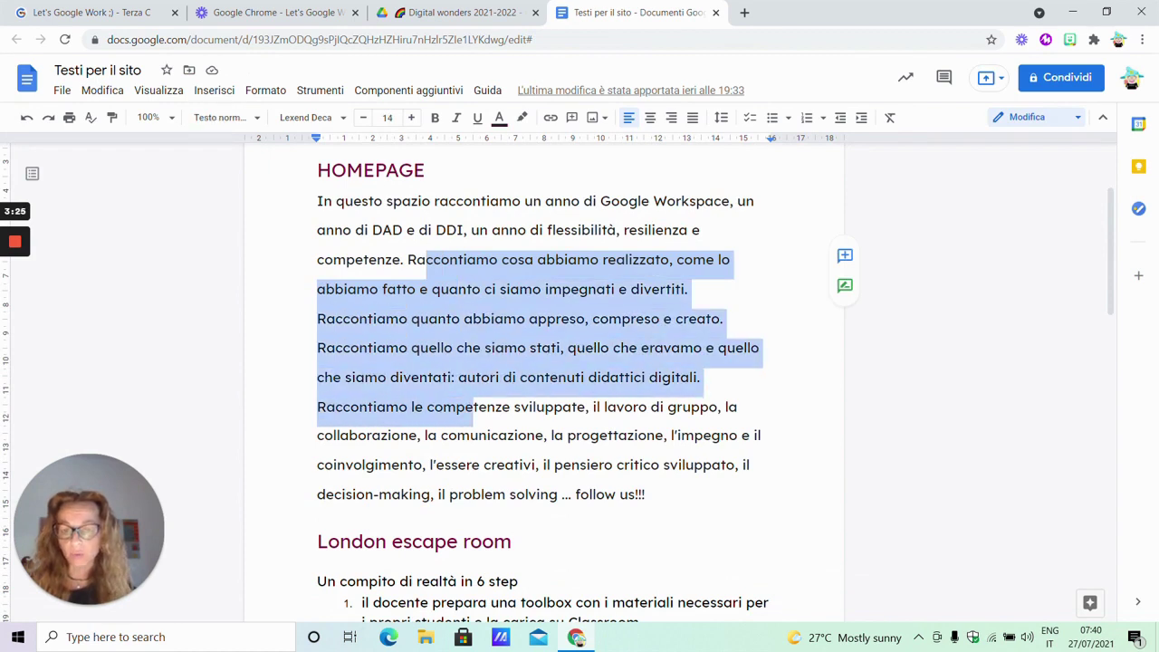
{"action": "left_click", "coordinate": [580, 435]}
{"action": "scroll", "coordinate": [581, 435], "scroll_direction": "down", "scroll_amount": 5}
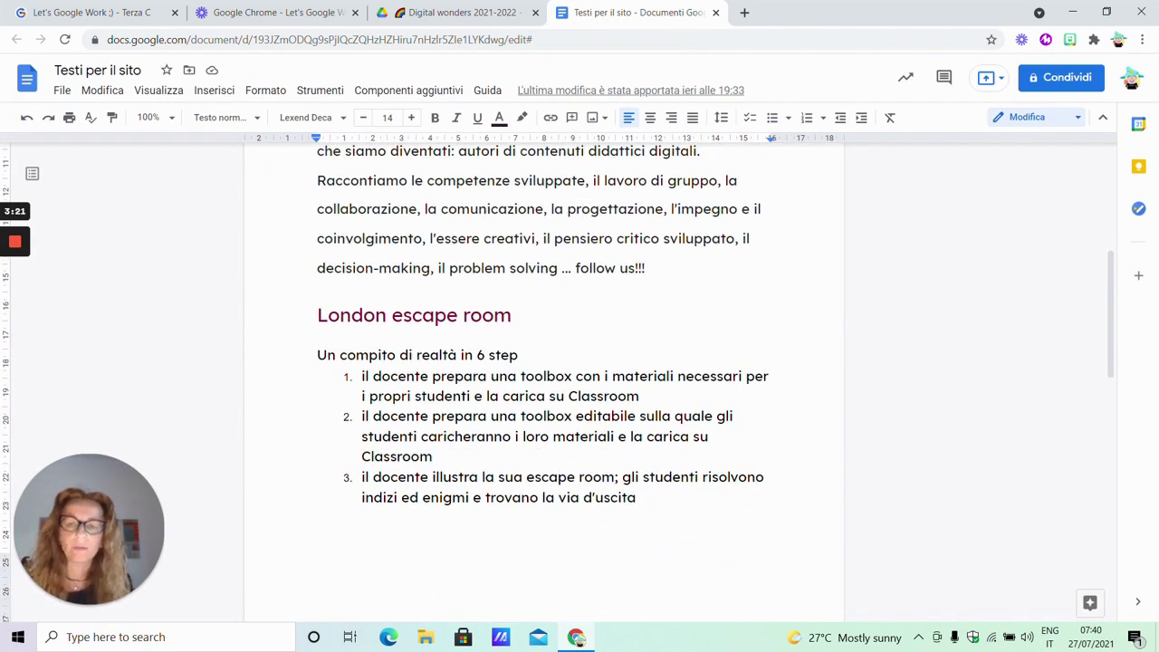
Examine the London escape room section, including its six task steps and the escape room and toolbox links
{"action": "left_click_drag", "start_coordinate": [317, 315], "coordinate": [458, 315]}
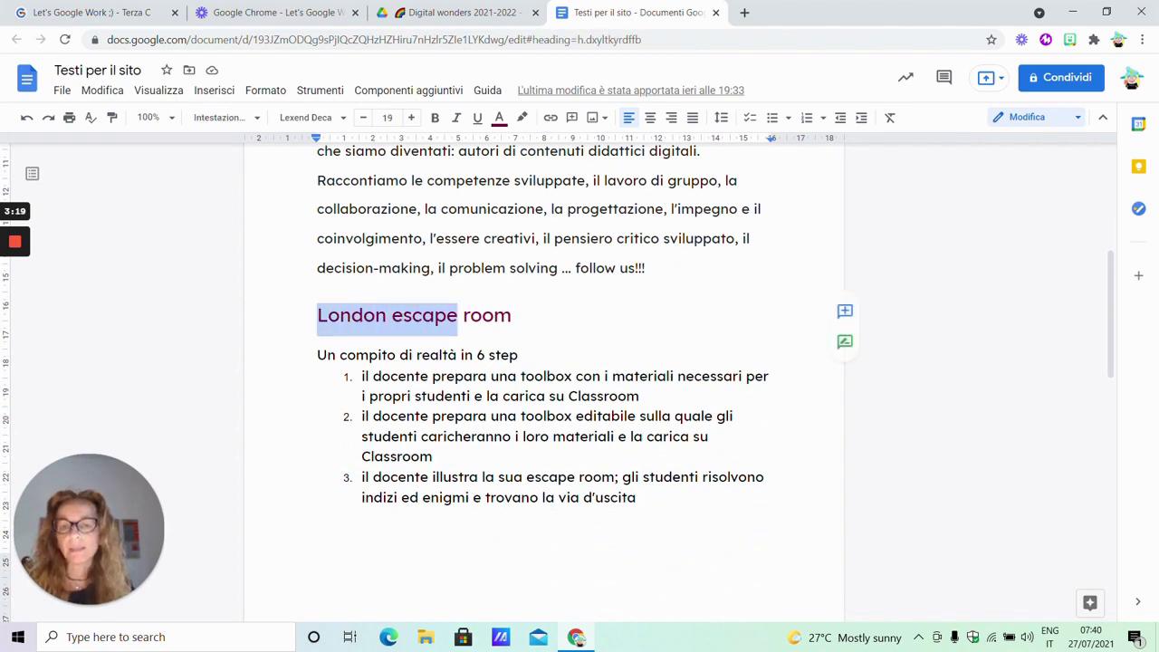
{"action": "left_click_drag", "start_coordinate": [459, 355], "coordinate": [471, 437]}
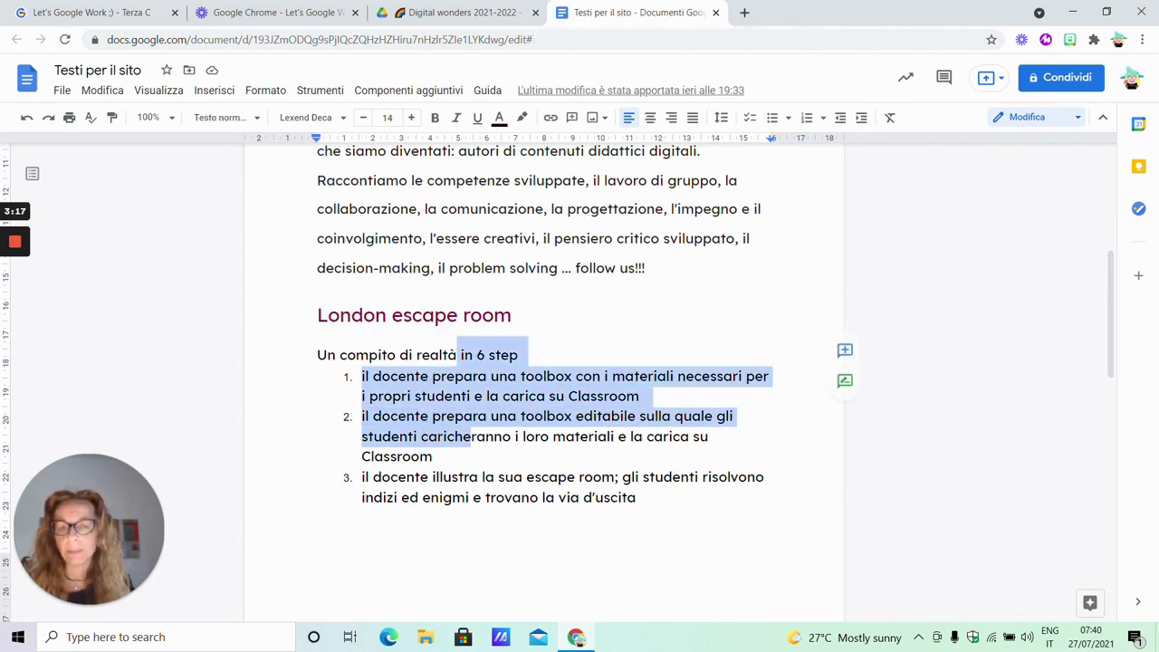
{"action": "scroll", "coordinate": [471, 437], "scroll_direction": "down", "scroll_amount": 1}
{"action": "scroll", "coordinate": [543, 408], "scroll_direction": "down", "scroll_amount": 5}
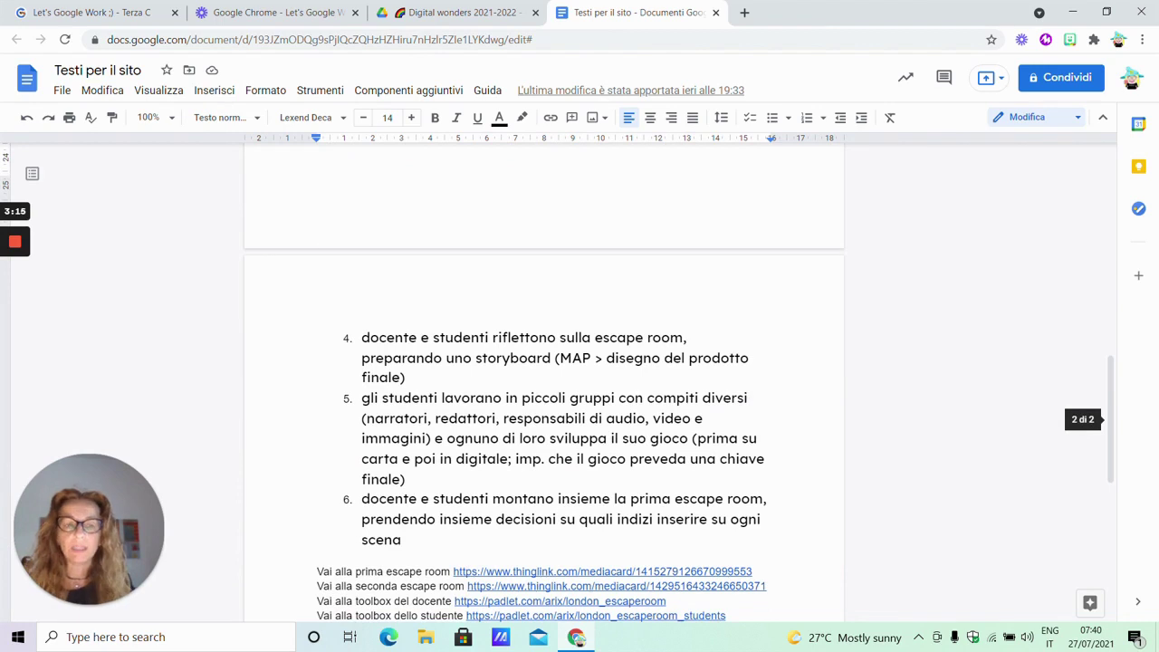
{"action": "scroll", "coordinate": [544, 408], "scroll_direction": "down", "scroll_amount": 2}
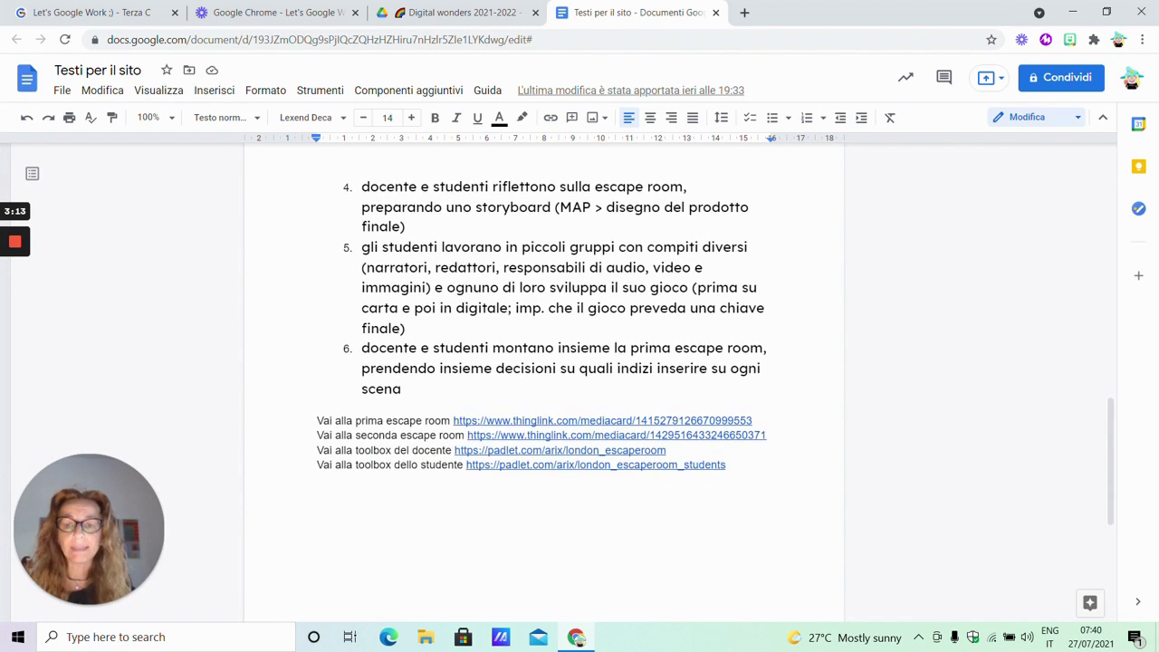
{"action": "left_click_drag", "start_coordinate": [360, 421], "coordinate": [413, 464]}
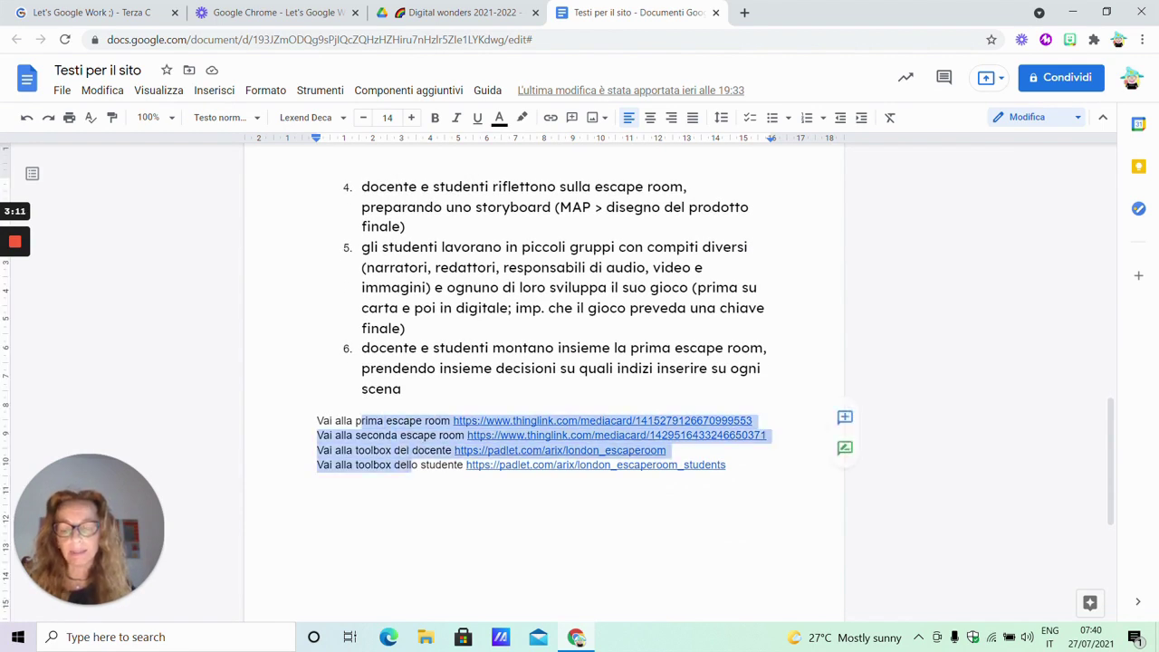
{"action": "scroll", "coordinate": [417, 435], "scroll_direction": "up", "scroll_amount": 10}
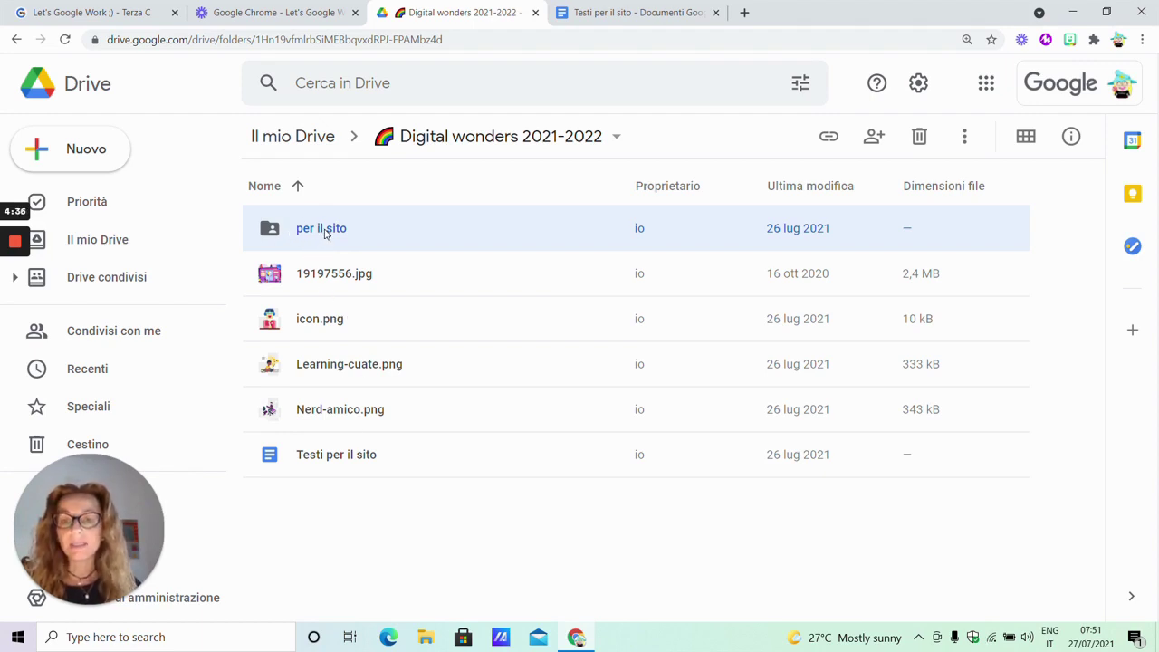
Reload the "Digital wonders 2021-2022" folder in Drive and check the link-sharing settings of the "per il sito" subfolder
{"action": "left_click", "coordinate": [172, 39]}
{"action": "key", "text": "Return"}
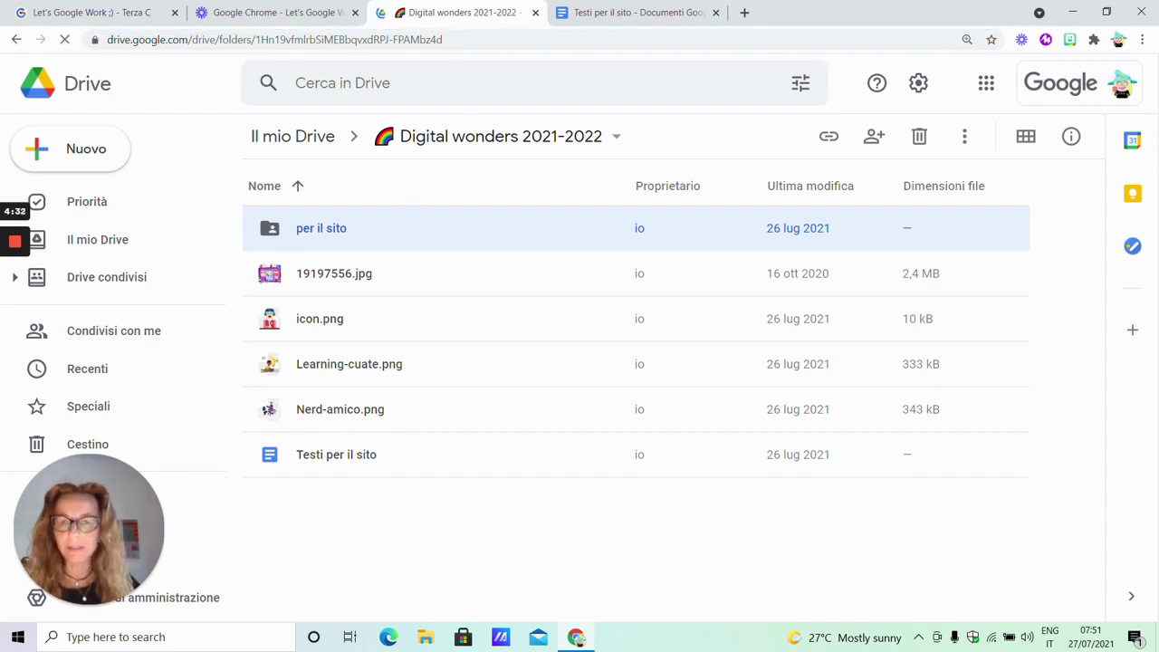
{"action": "right_click", "coordinate": [338, 236]}
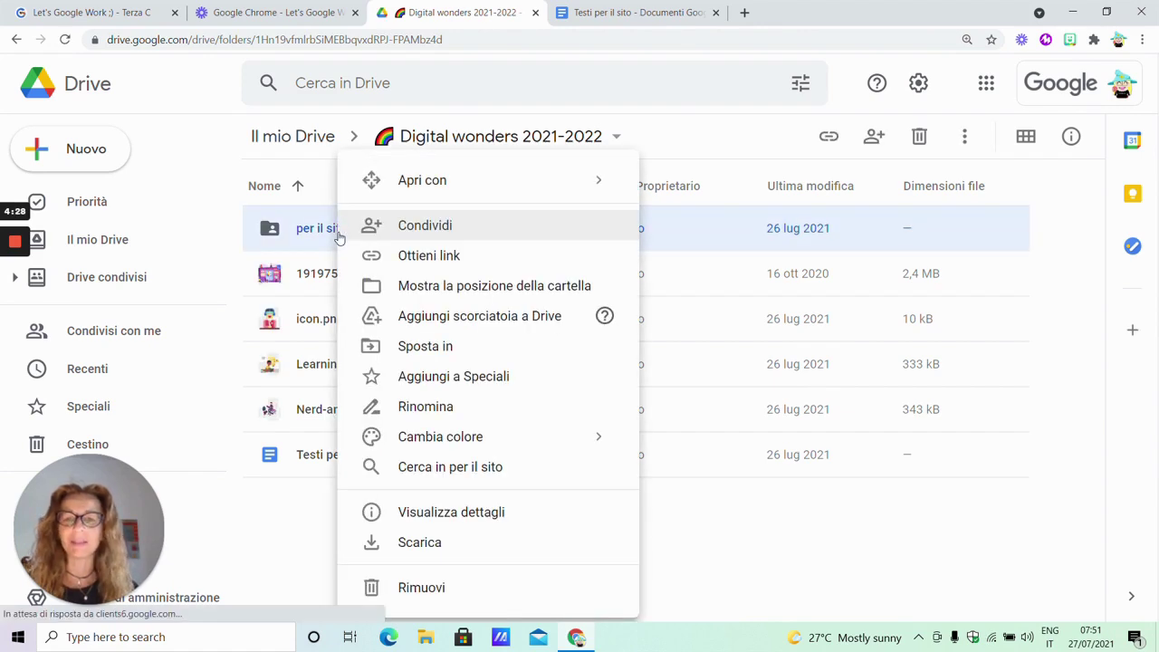
{"action": "left_click", "coordinate": [397, 235]}
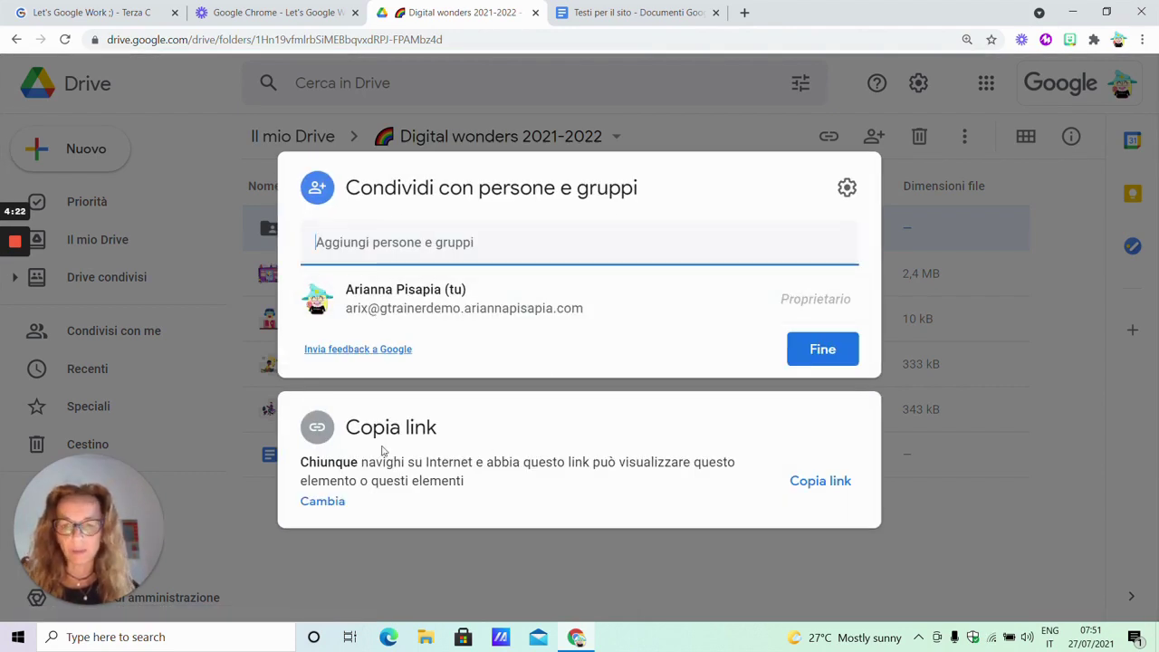
{"action": "left_click", "coordinate": [335, 505]}
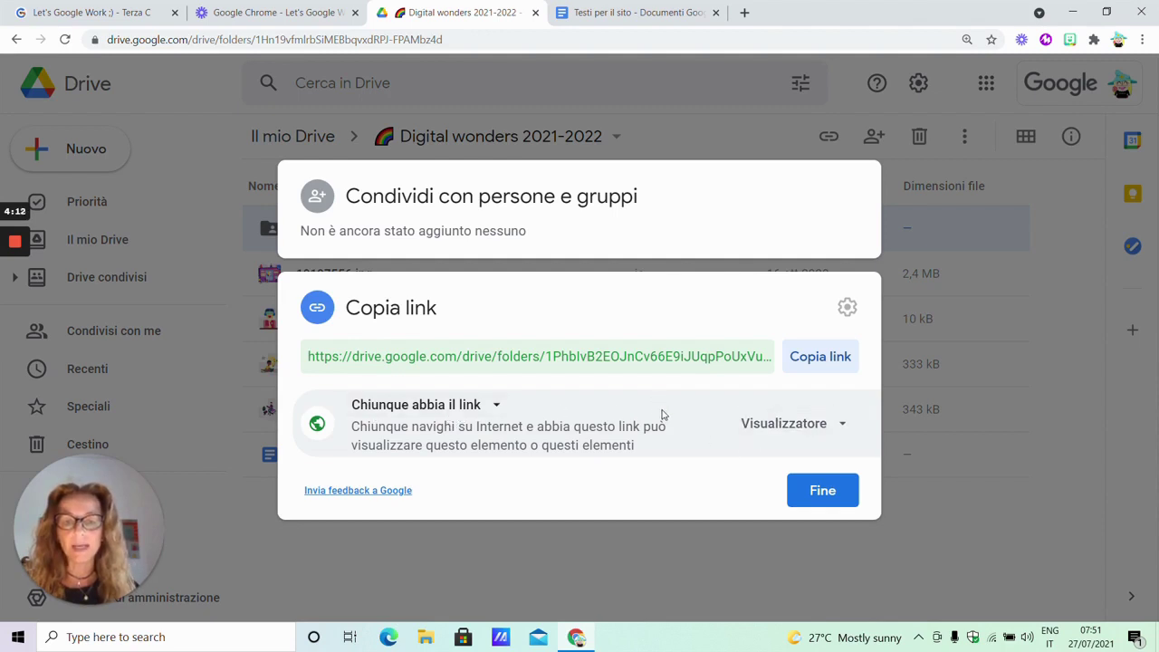
{"action": "left_click", "coordinate": [828, 489]}
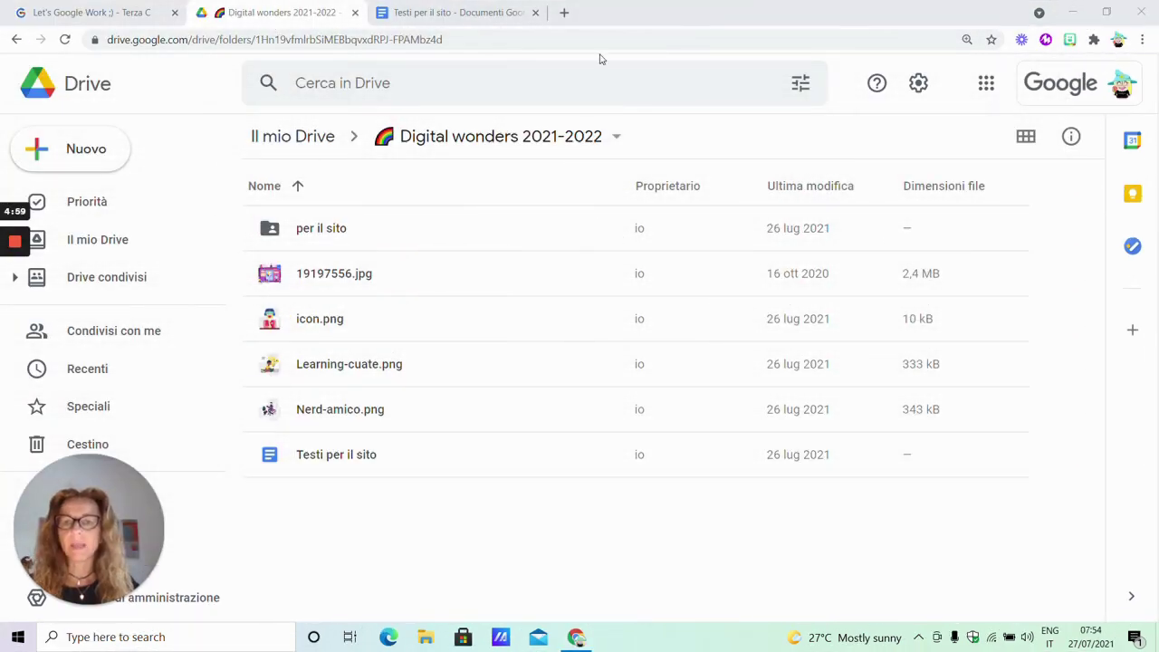
Open the Google Sites start page at sites.google.com in a new browser tab
{"action": "left_click", "coordinate": [564, 13]}
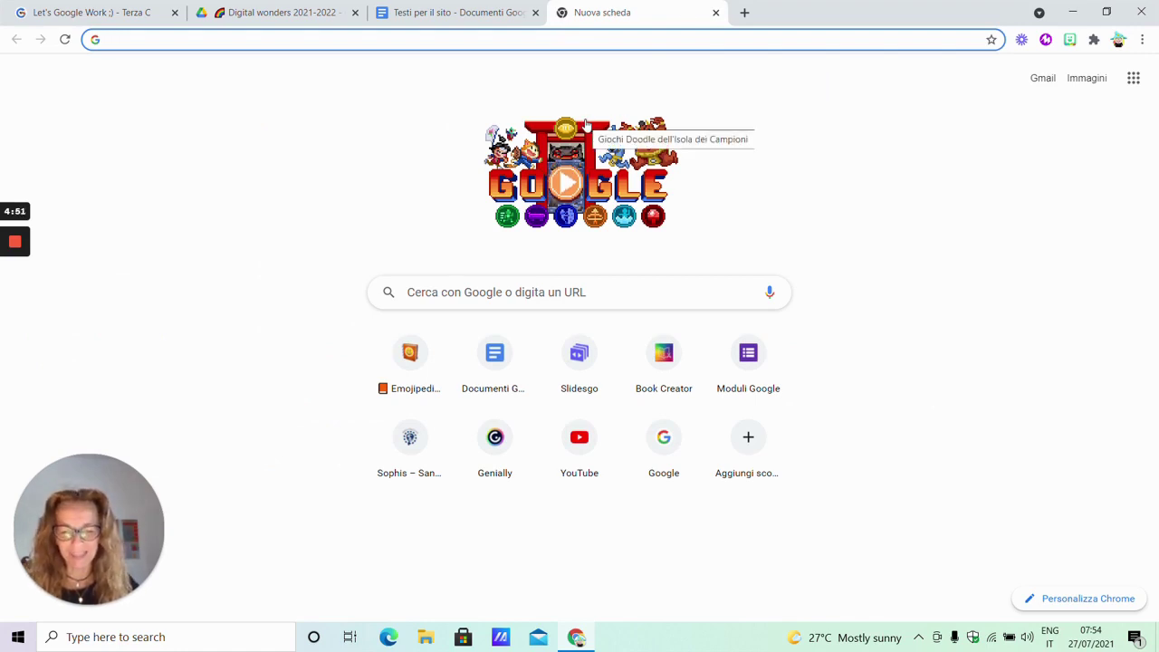
{"action": "type", "text": "site"}
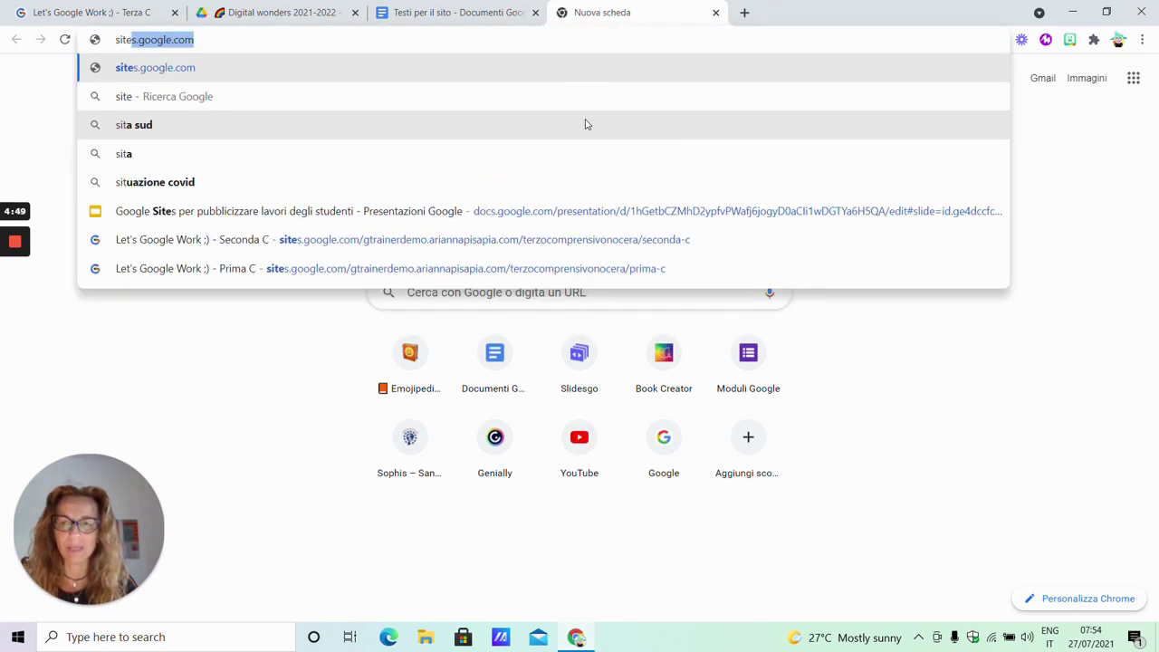
{"action": "type", "text": "s"}
{"action": "type", "text": ".g"}
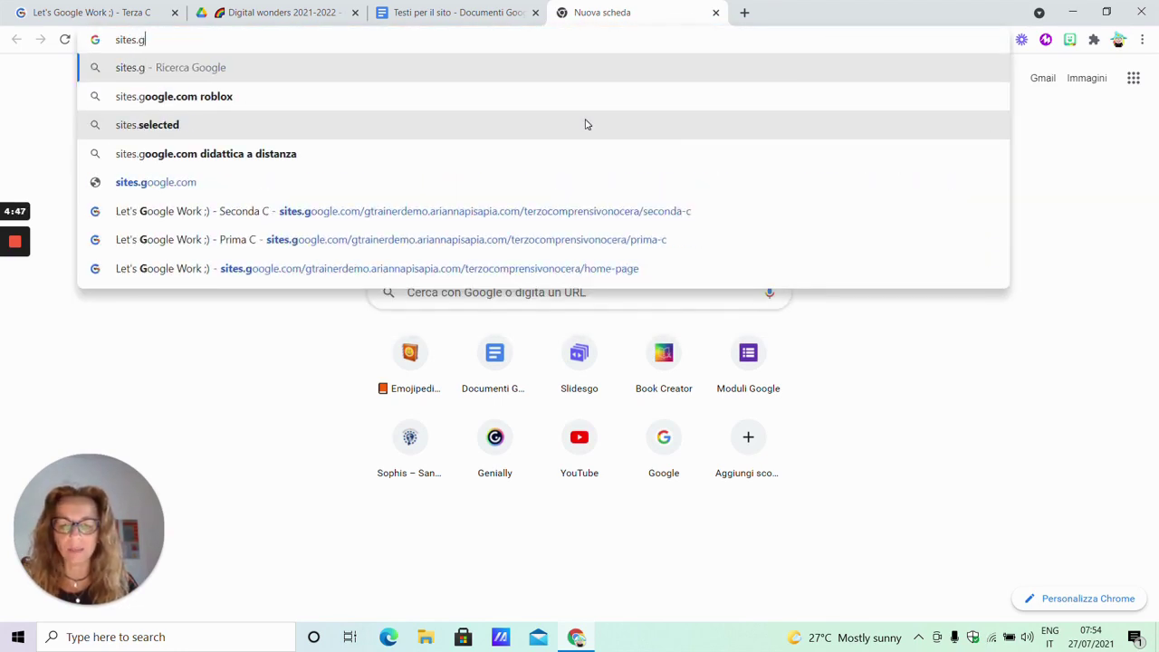
{"action": "type", "text": "oogle.com"}
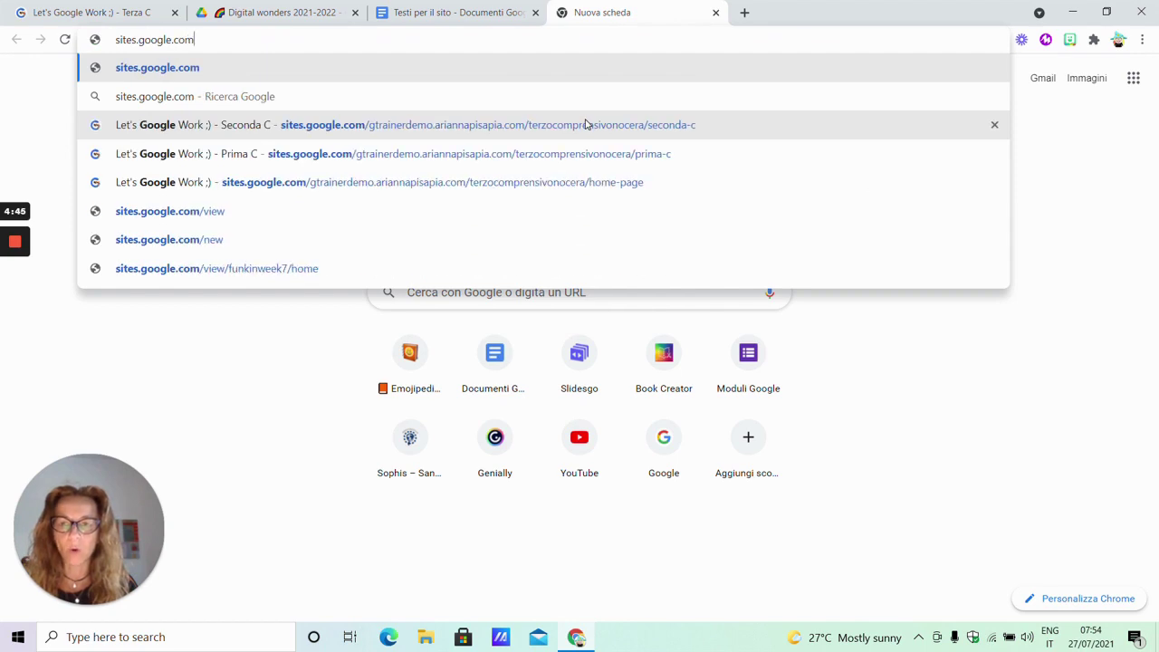
{"action": "key", "text": "Return"}
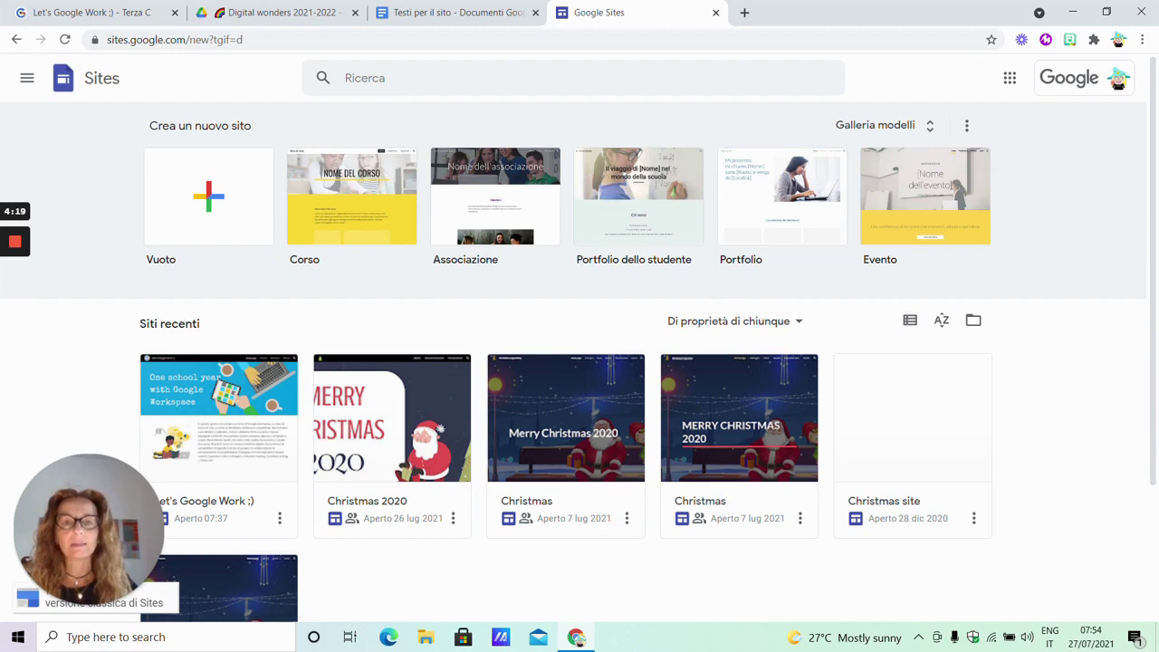
Reach the Google Sites start page a second way, through the Google apps list of a new browser tab
{"action": "left_click", "coordinate": [745, 15]}
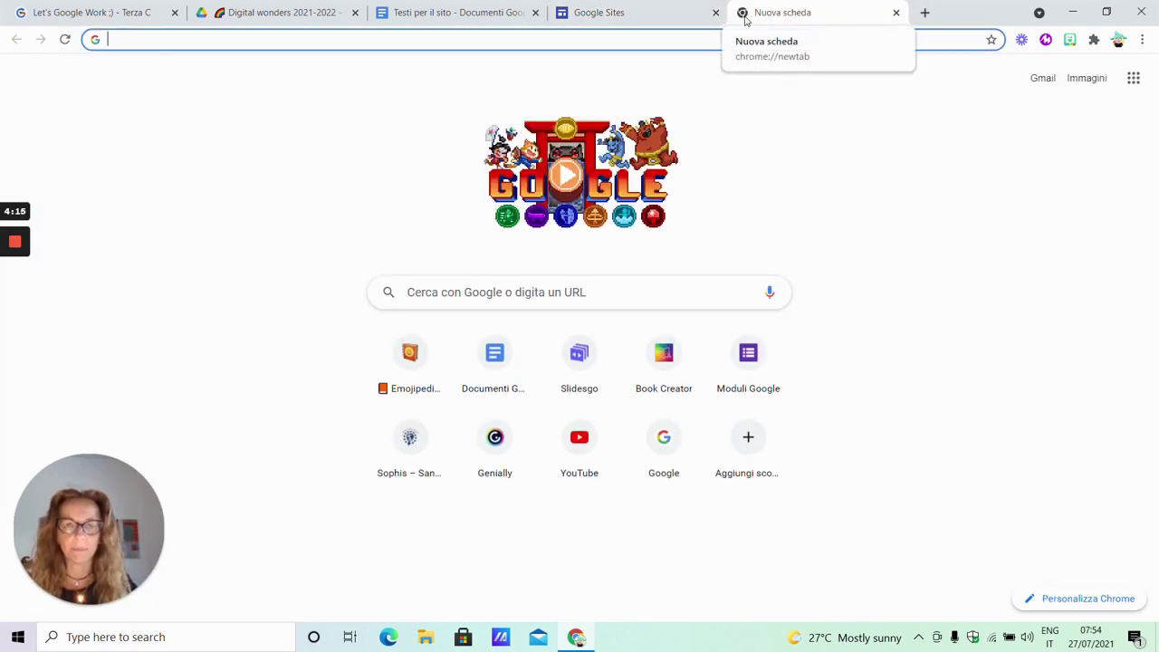
{"action": "left_click", "coordinate": [1133, 79]}
{"action": "left_click", "coordinate": [980, 156]}
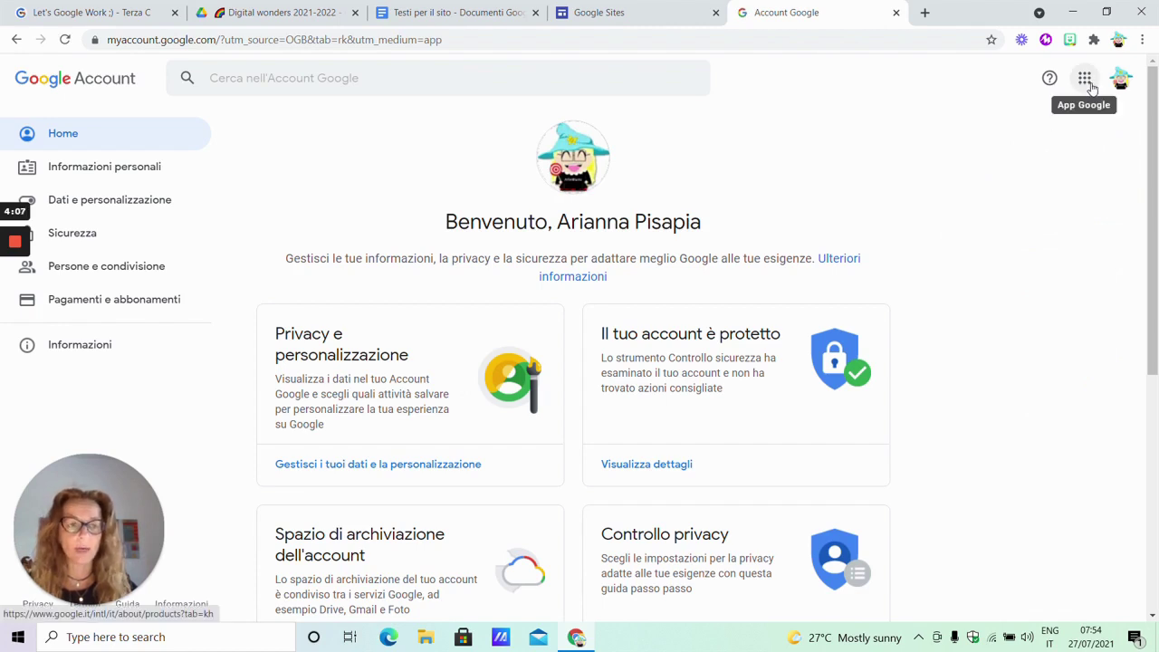
{"action": "left_click", "coordinate": [1087, 81]}
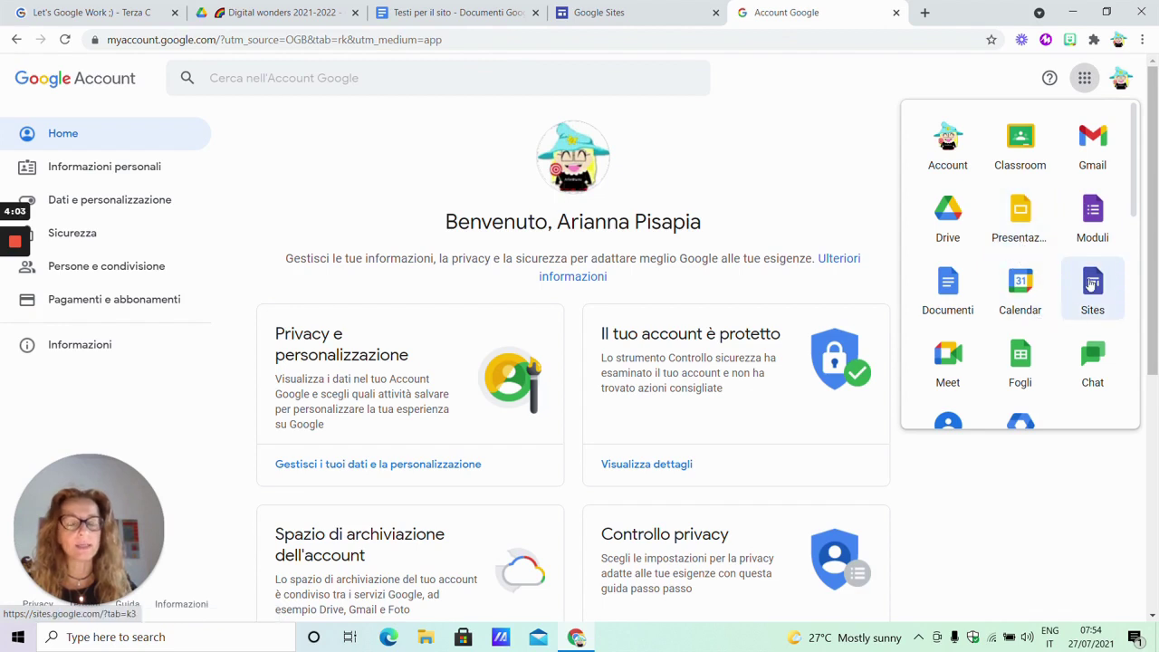
{"action": "left_click", "coordinate": [1093, 284]}
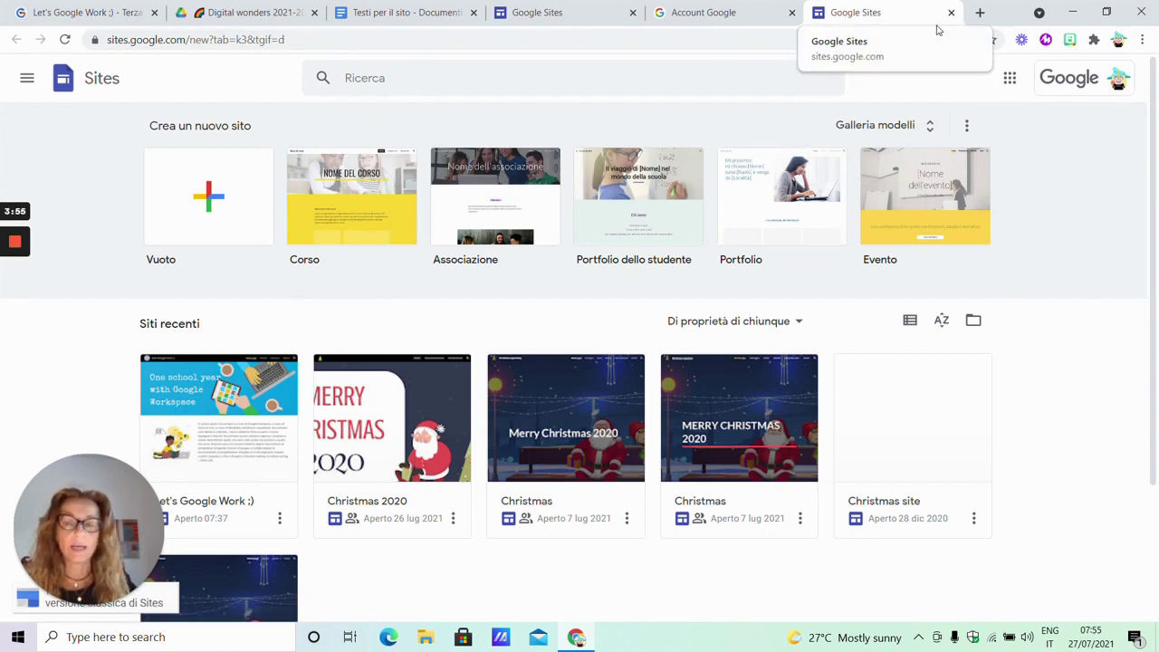
Create a new Google Sites site from within the "Digital wonders 2021-2022" folder in Drive
{"action": "left_click", "coordinate": [272, 12]}
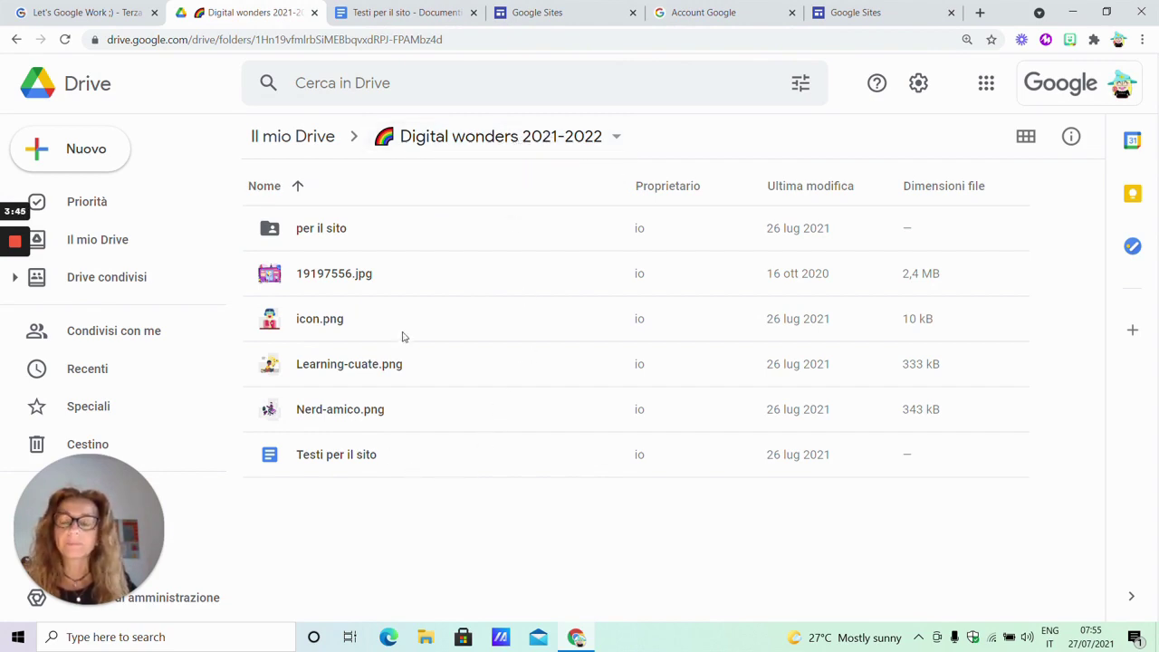
{"action": "left_click", "coordinate": [107, 150]}
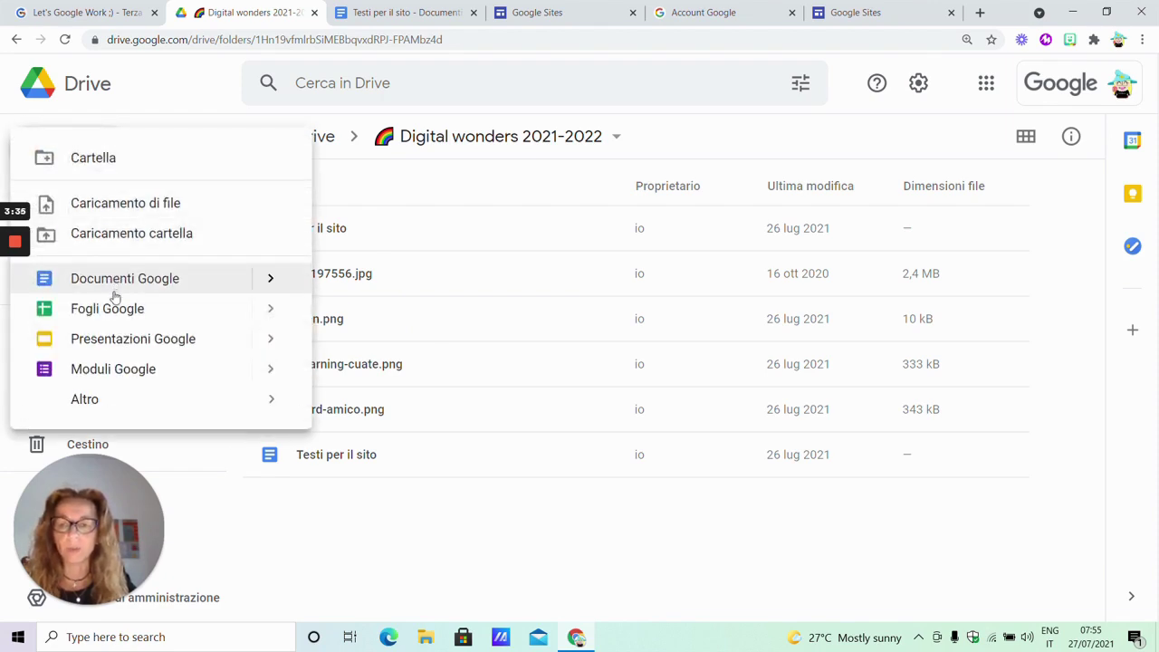
{"action": "mouse_move", "coordinate": [86, 400]}
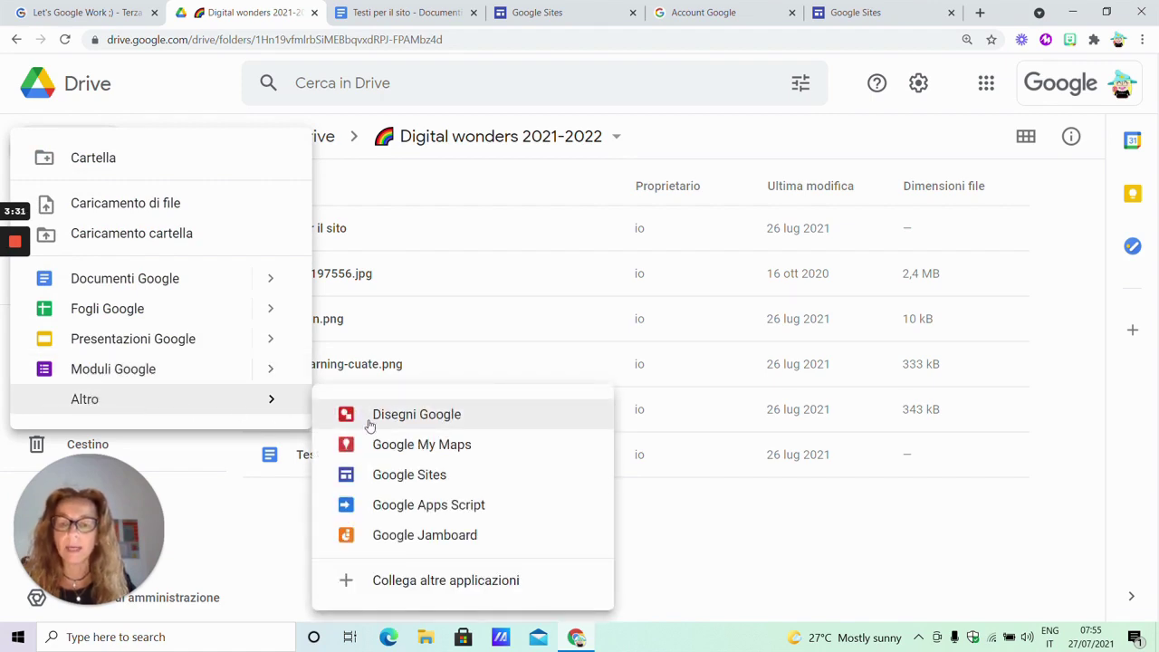
{"action": "left_click", "coordinate": [391, 475]}
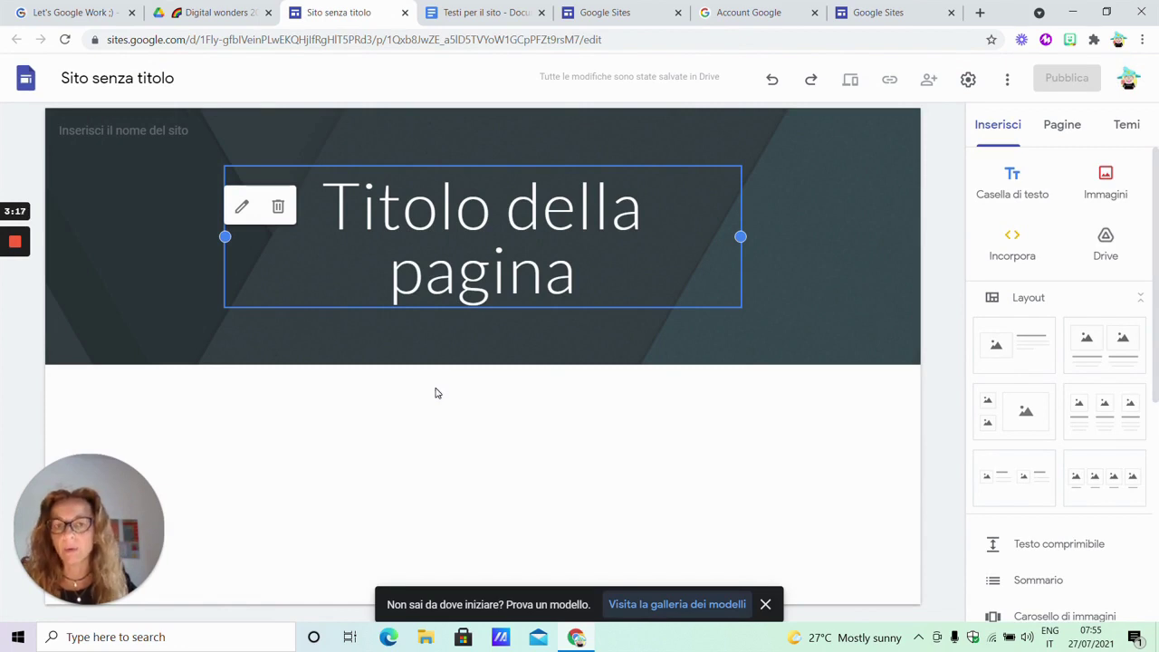
Revisit the blank-site option on the Sites start page, return to the untitled site and close the extra Google Sites and Account tabs
{"action": "left_click", "coordinate": [648, 20]}
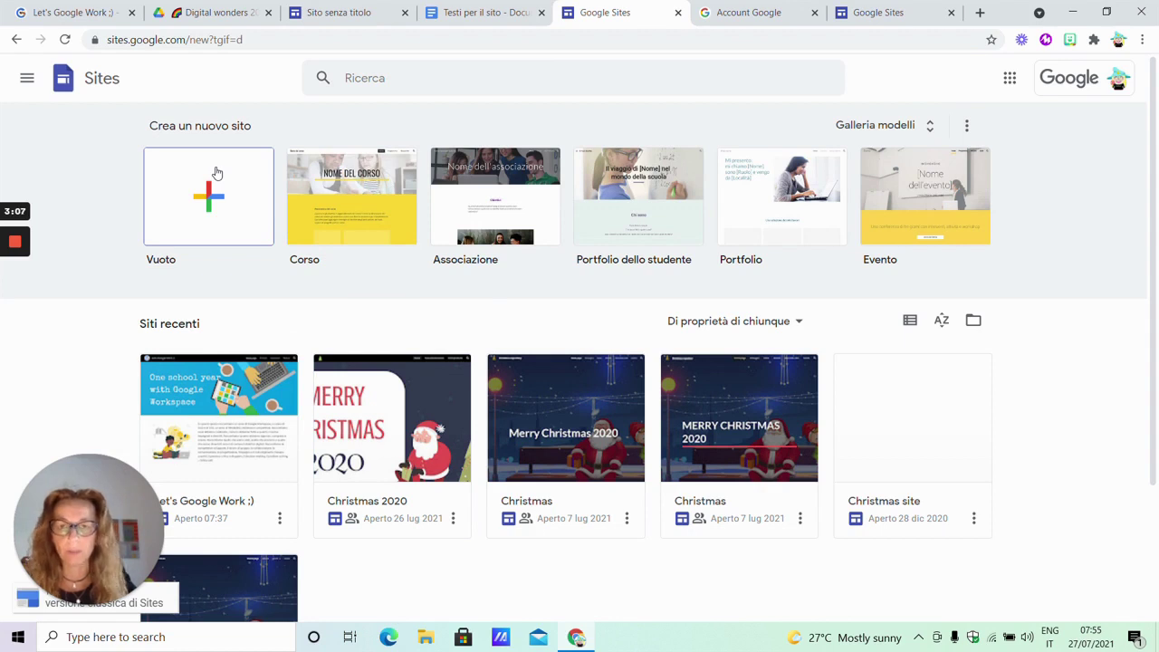
{"action": "left_click", "coordinate": [342, 15]}
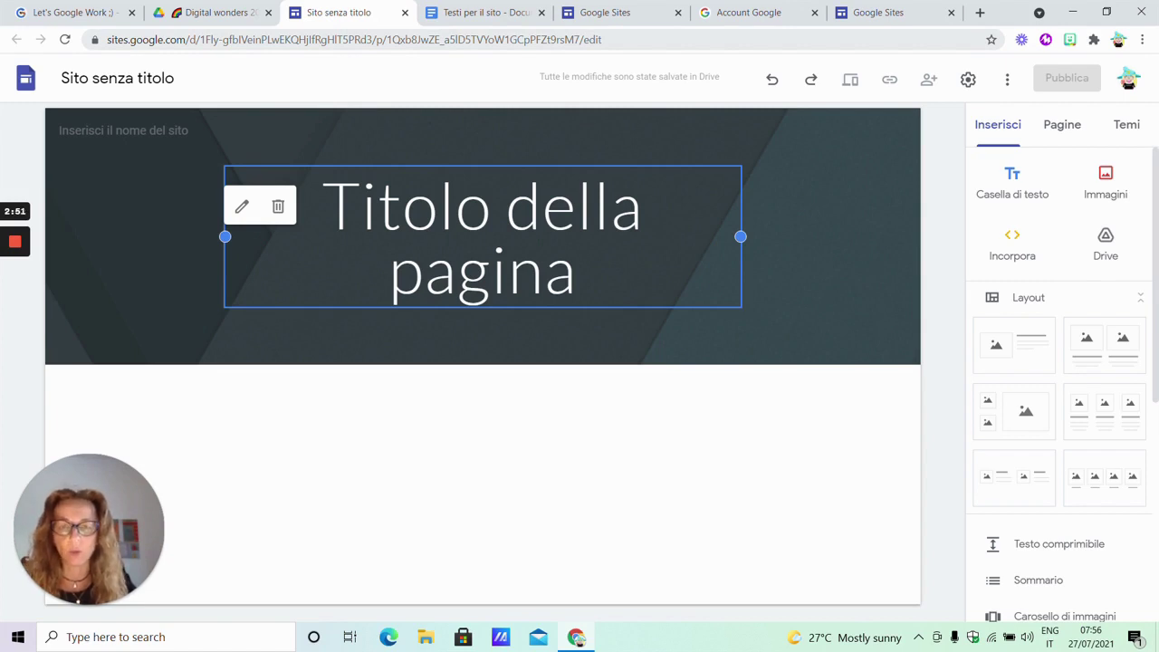
{"action": "left_click", "coordinate": [679, 12]}
{"action": "left_click", "coordinate": [679, 12]}
{"action": "left_click", "coordinate": [679, 13]}
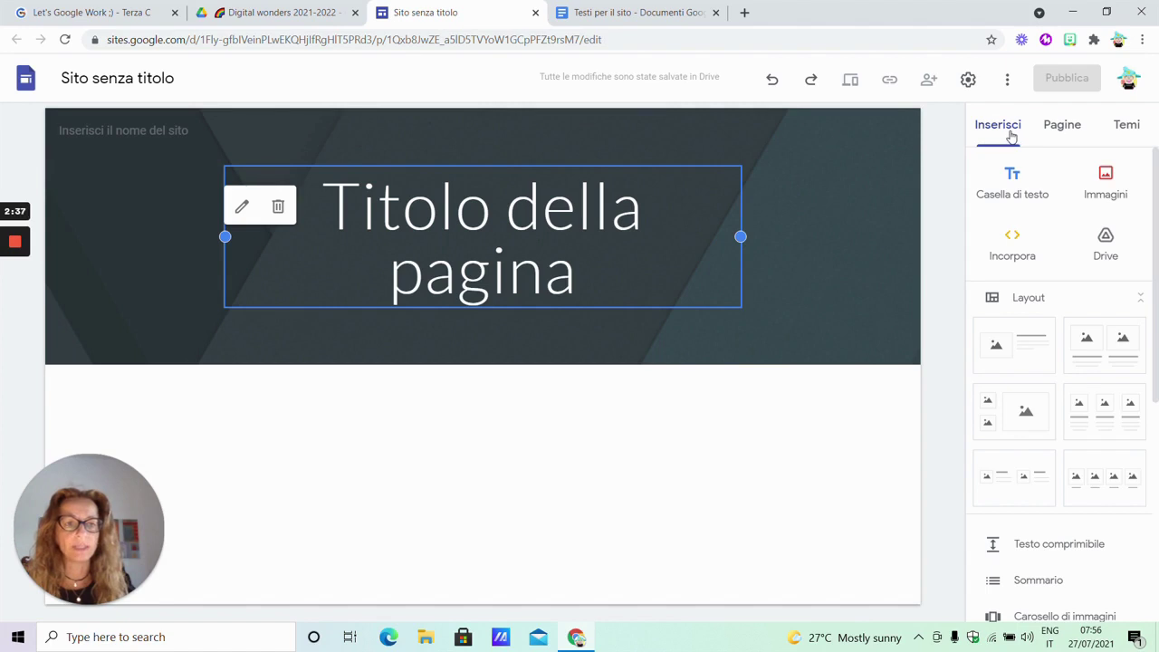
Look over the site editor's insertable elements, page list and theme choices
{"action": "left_click", "coordinate": [1060, 134]}
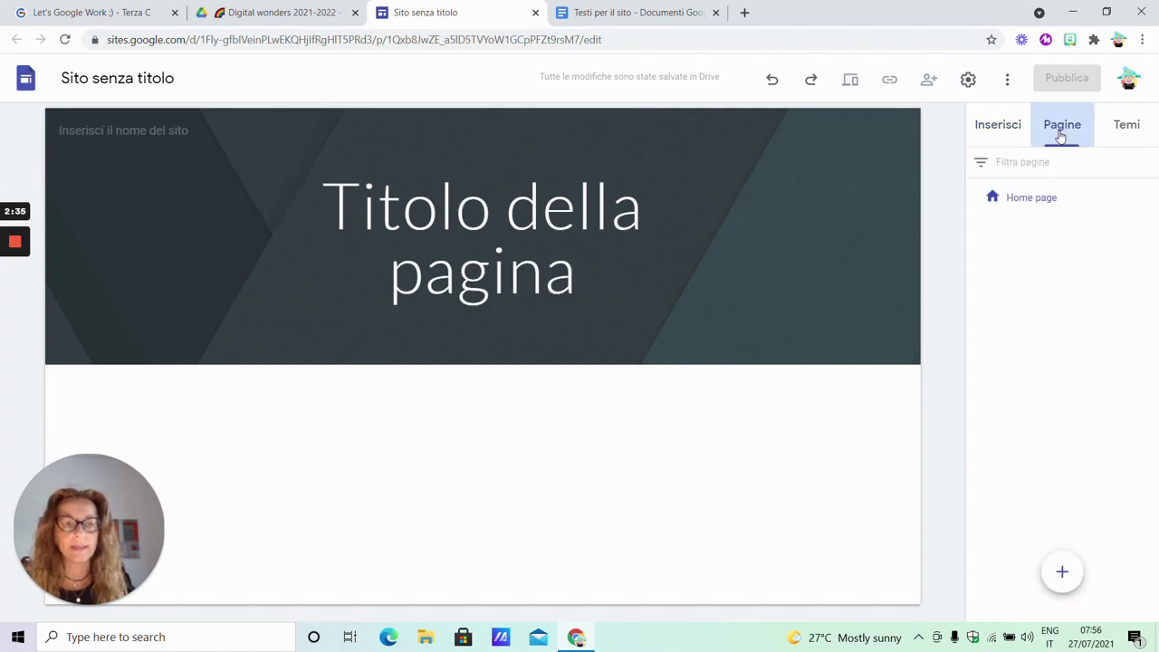
{"action": "left_click", "coordinate": [1113, 135]}
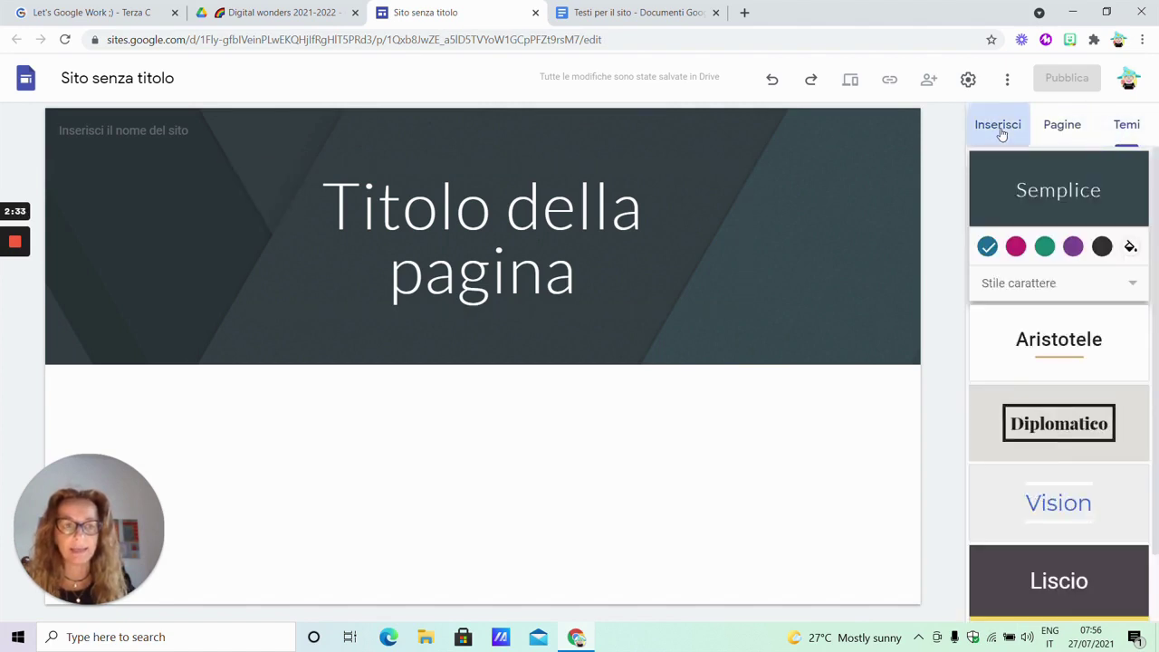
{"action": "left_click", "coordinate": [1002, 133]}
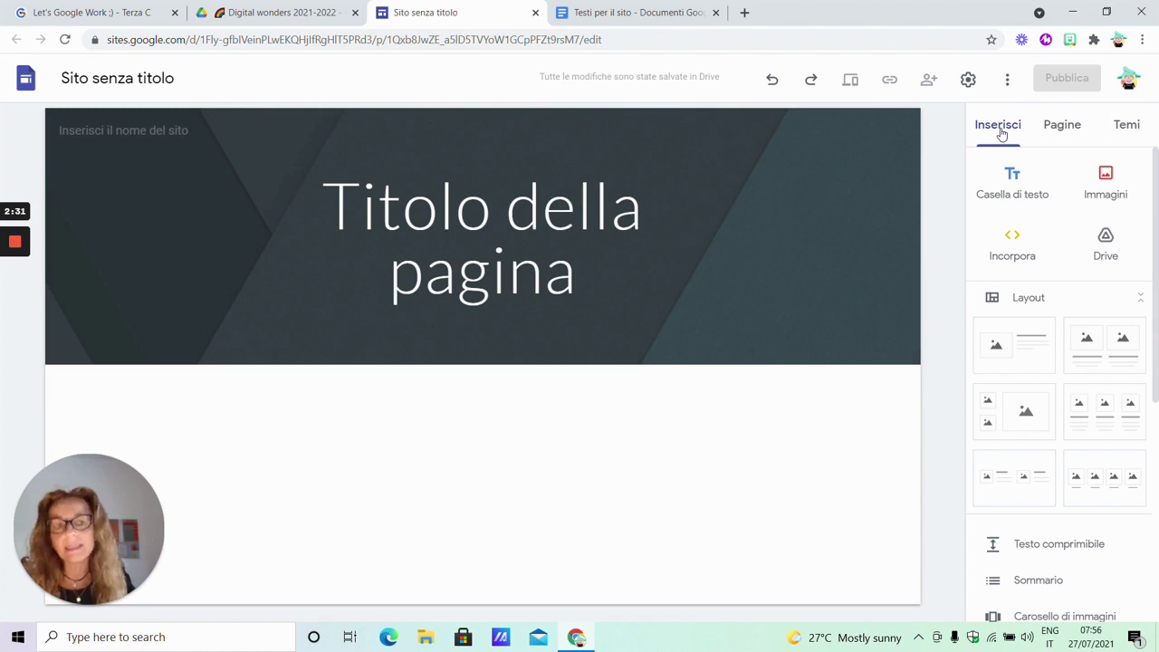
{"action": "left_click", "coordinate": [1078, 132]}
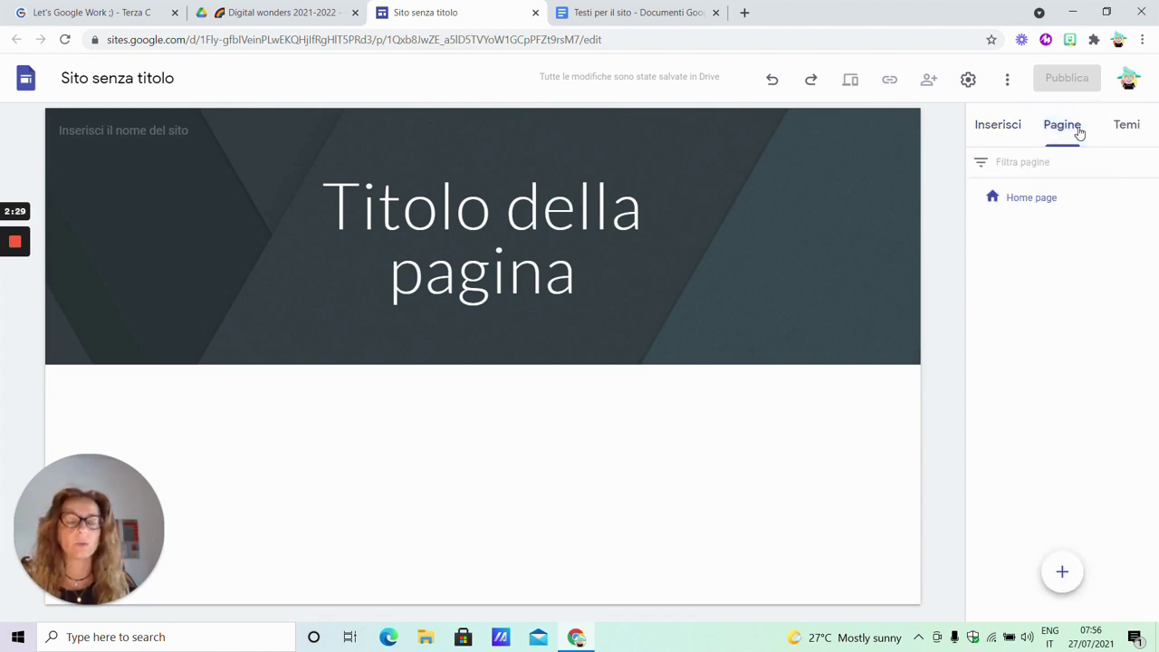
Try the Semplice theme's preset colours, including purple, and set the site's colour to magenta
{"action": "left_click", "coordinate": [1135, 134]}
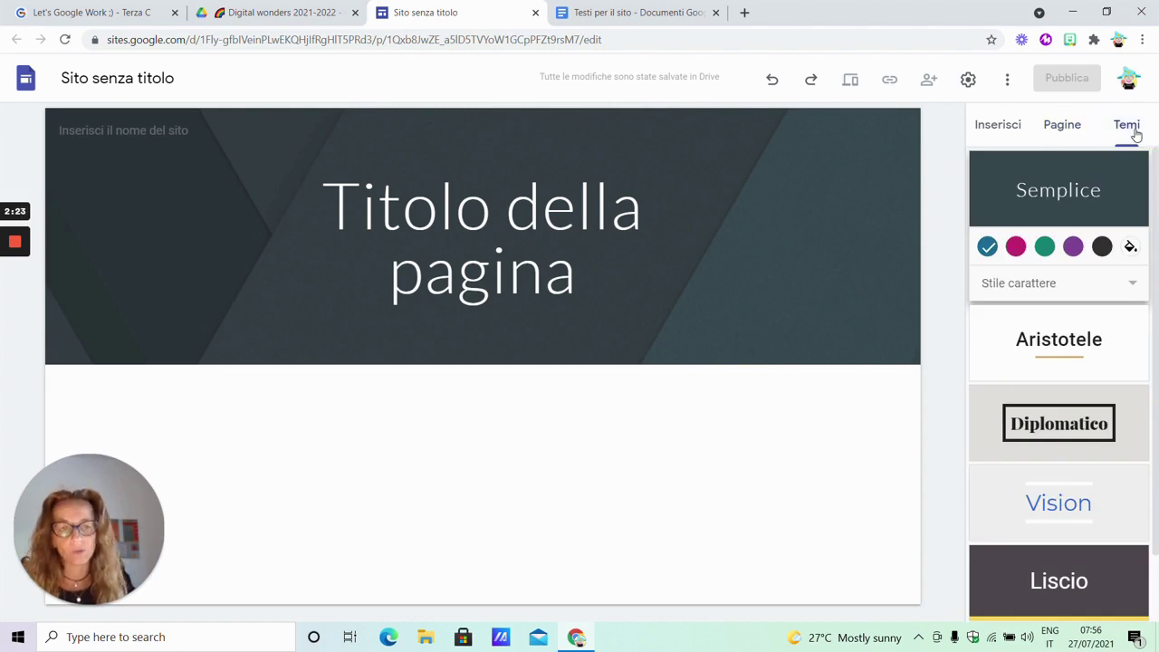
{"action": "left_click", "coordinate": [1016, 249]}
{"action": "left_click", "coordinate": [1073, 247]}
{"action": "left_click", "coordinate": [1018, 249]}
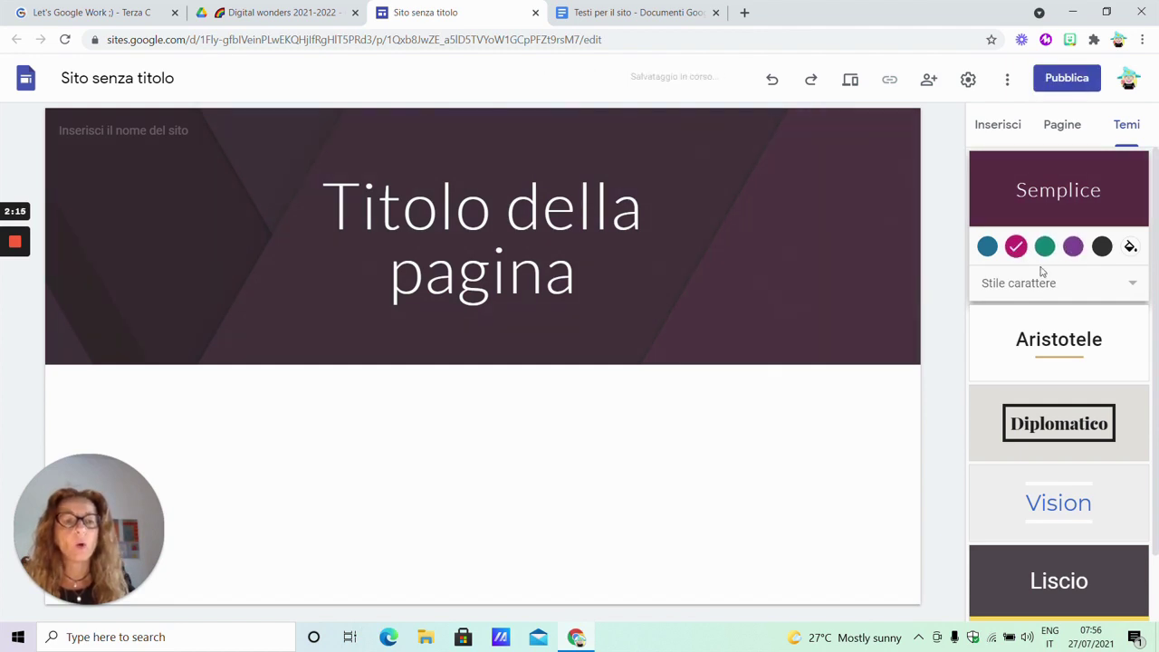
Try the Scuro font style on the Semplice theme and look at the font style choices again
{"action": "left_click", "coordinate": [1049, 287]}
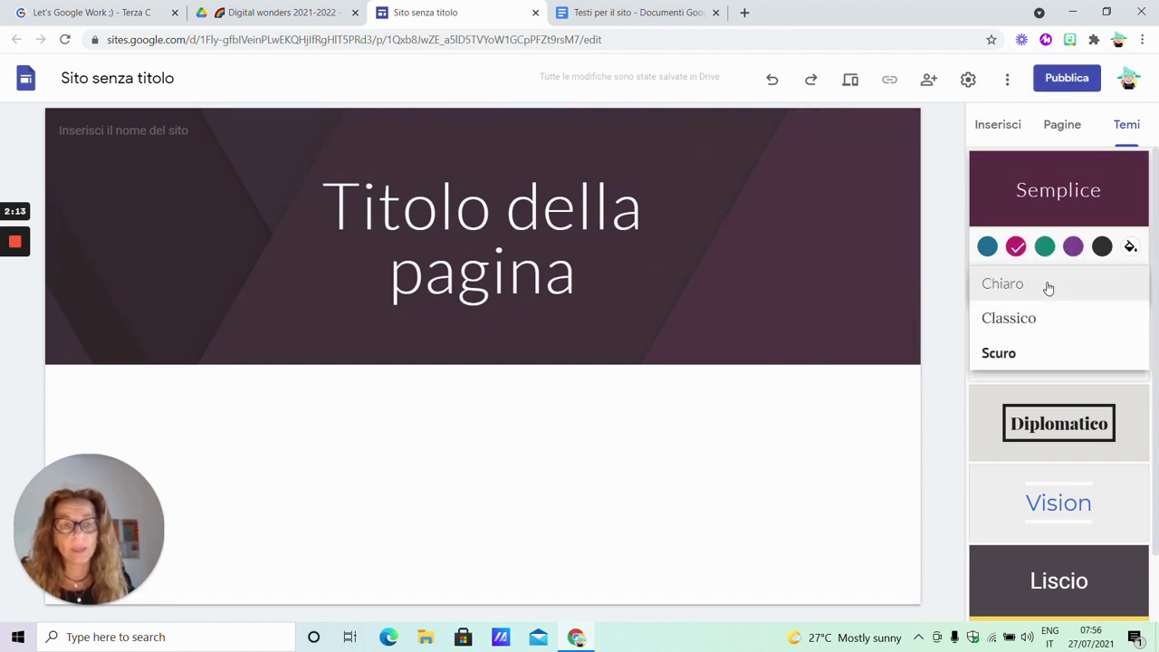
{"action": "left_click", "coordinate": [1020, 353]}
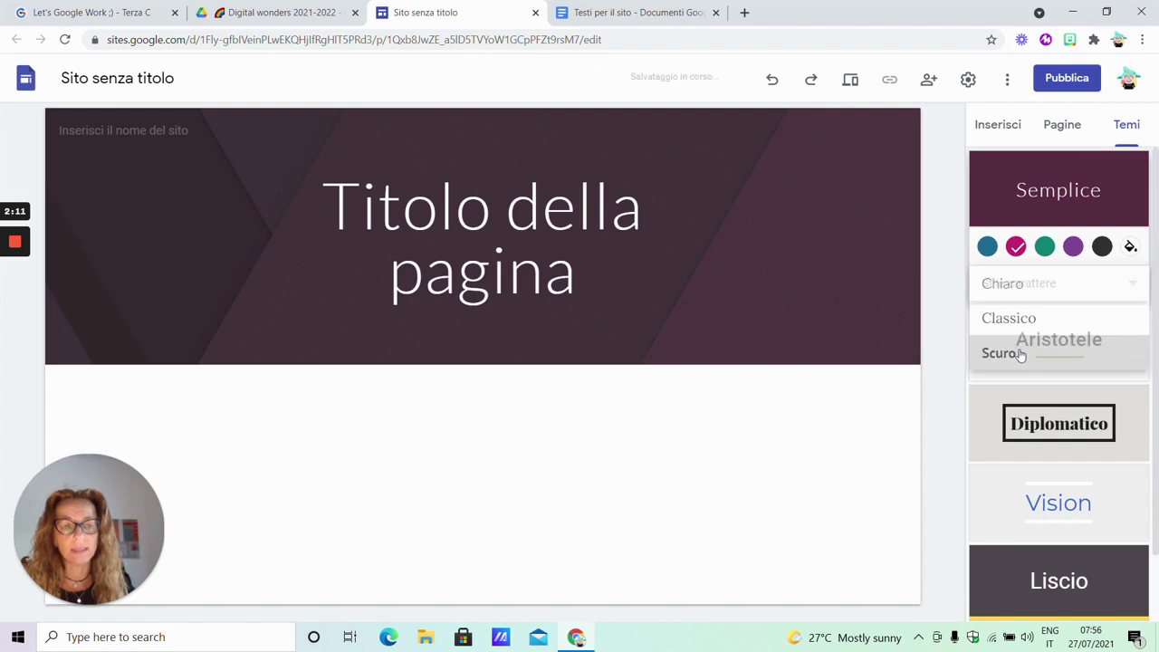
{"action": "left_click", "coordinate": [1037, 288]}
{"action": "left_click", "coordinate": [1035, 227]}
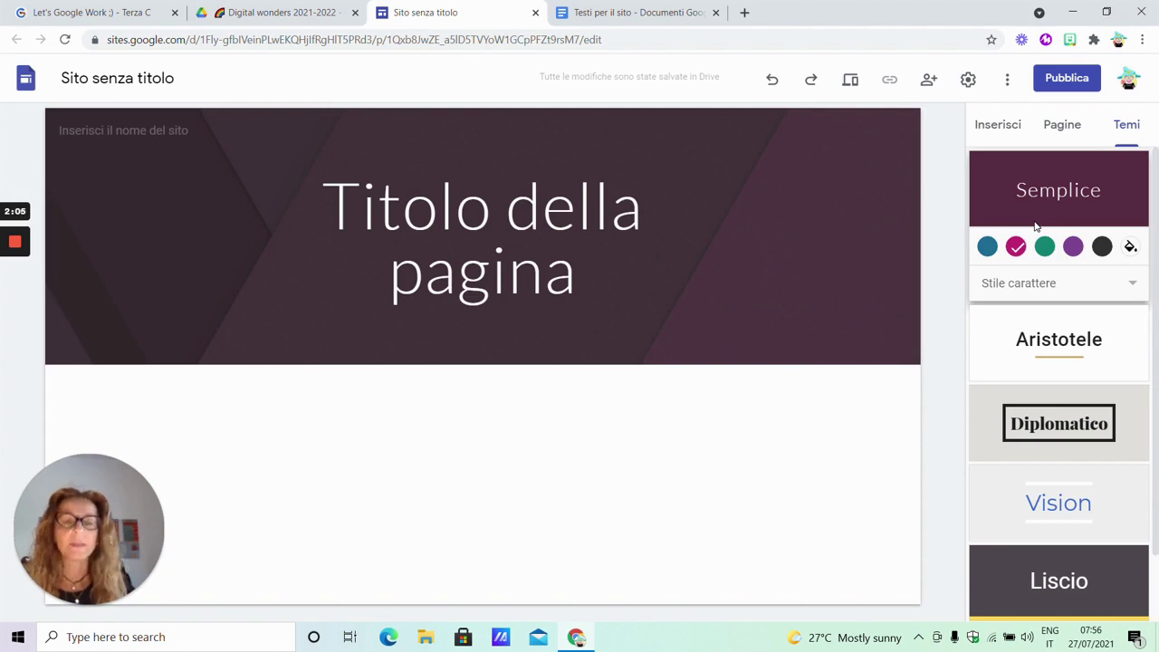
Rename the untitled site document as "Digital wonders 2021-2022"
{"action": "left_click", "coordinate": [1018, 136]}
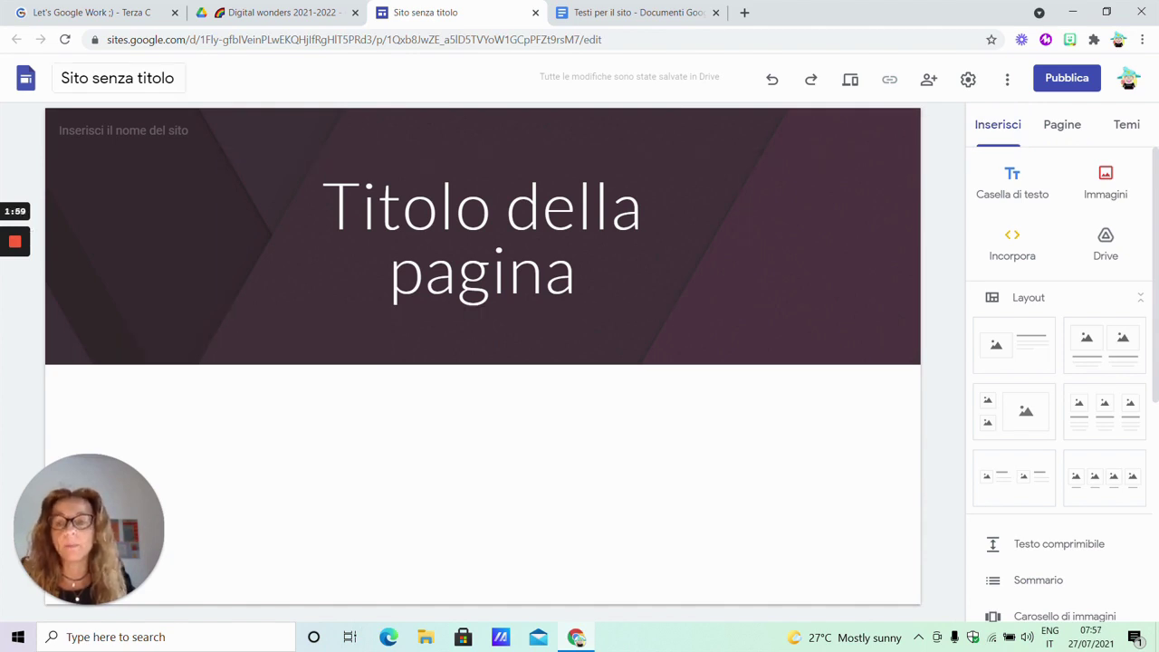
{"action": "left_click", "coordinate": [118, 79]}
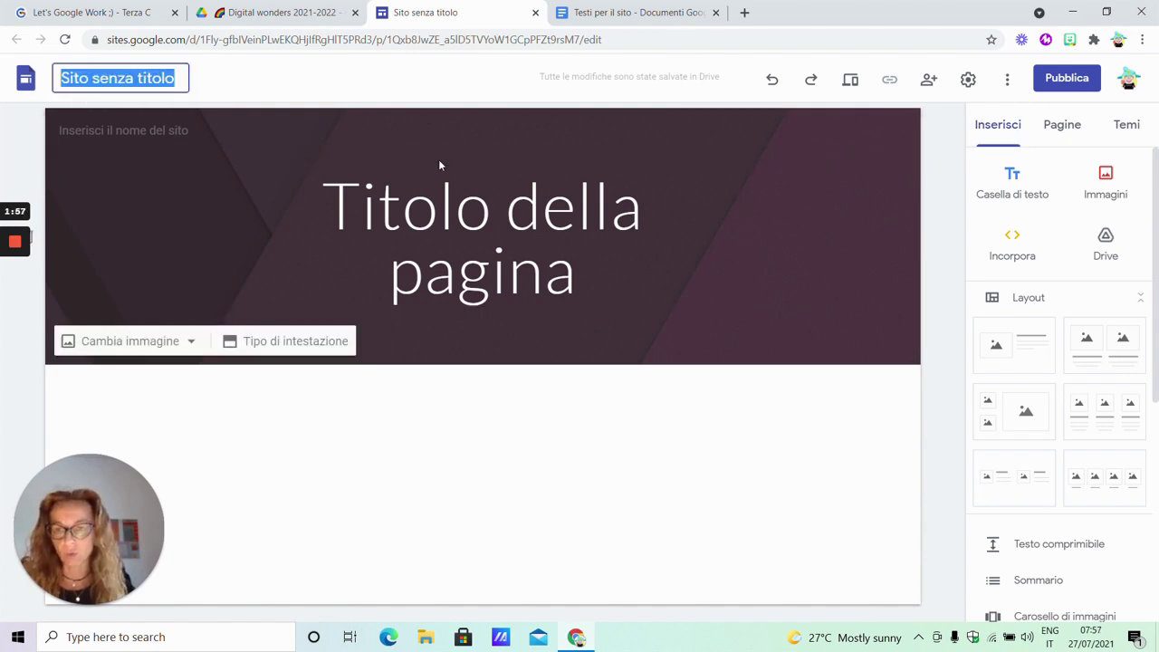
{"action": "type", "text": "D"}
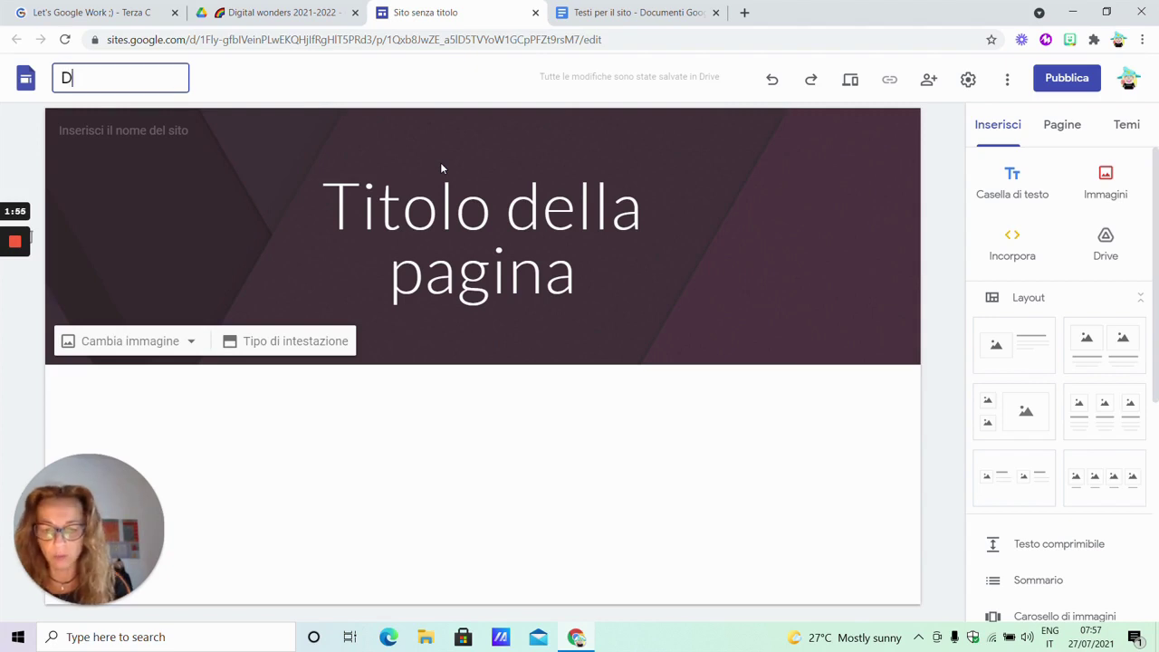
{"action": "type", "text": "igital wonders 2021-2022"}
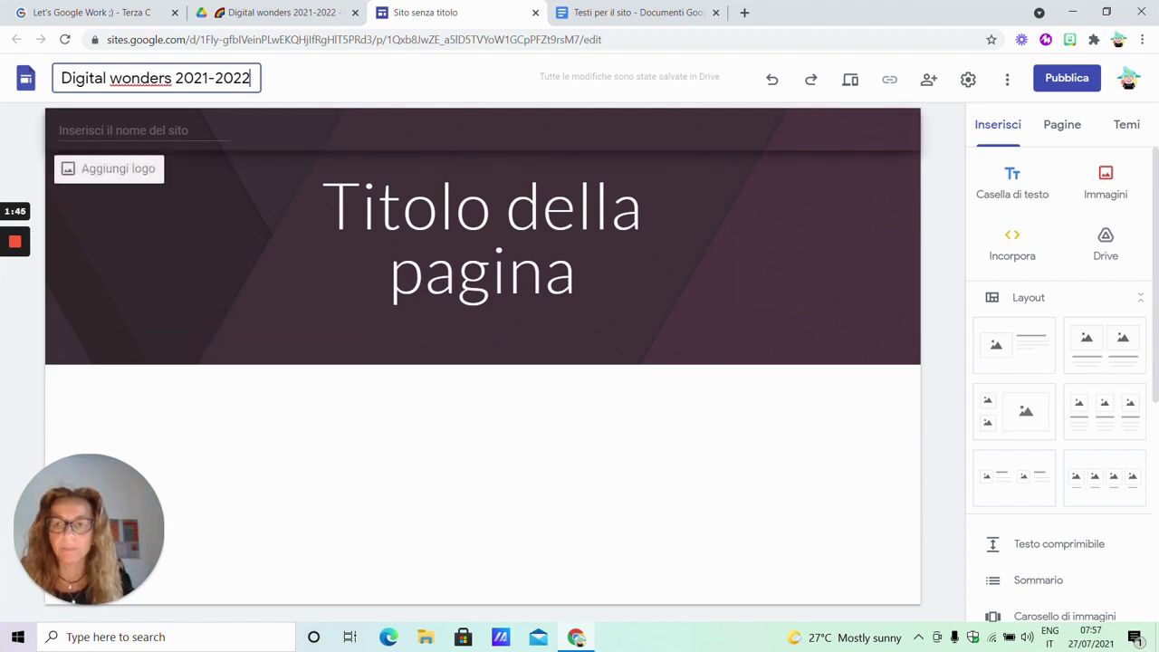
Reuse the document name "Digital wonders 2021-2022" as the site name in the page header
{"action": "left_click_drag", "start_coordinate": [251, 78], "coordinate": [60, 78]}
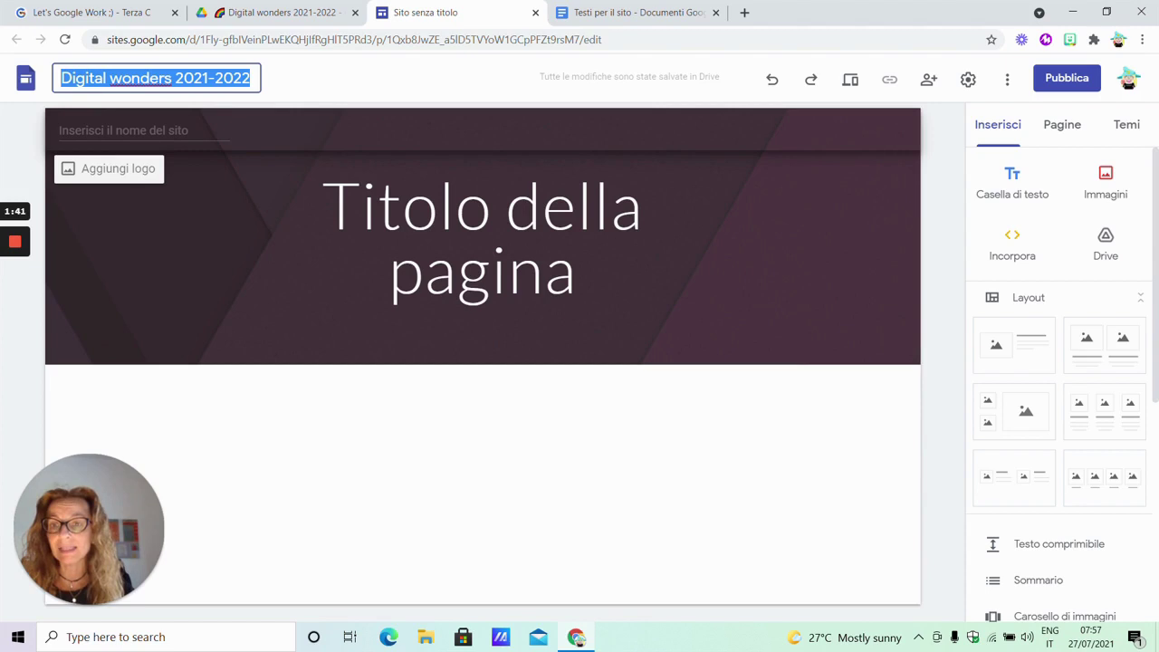
{"action": "key", "text": "Return"}
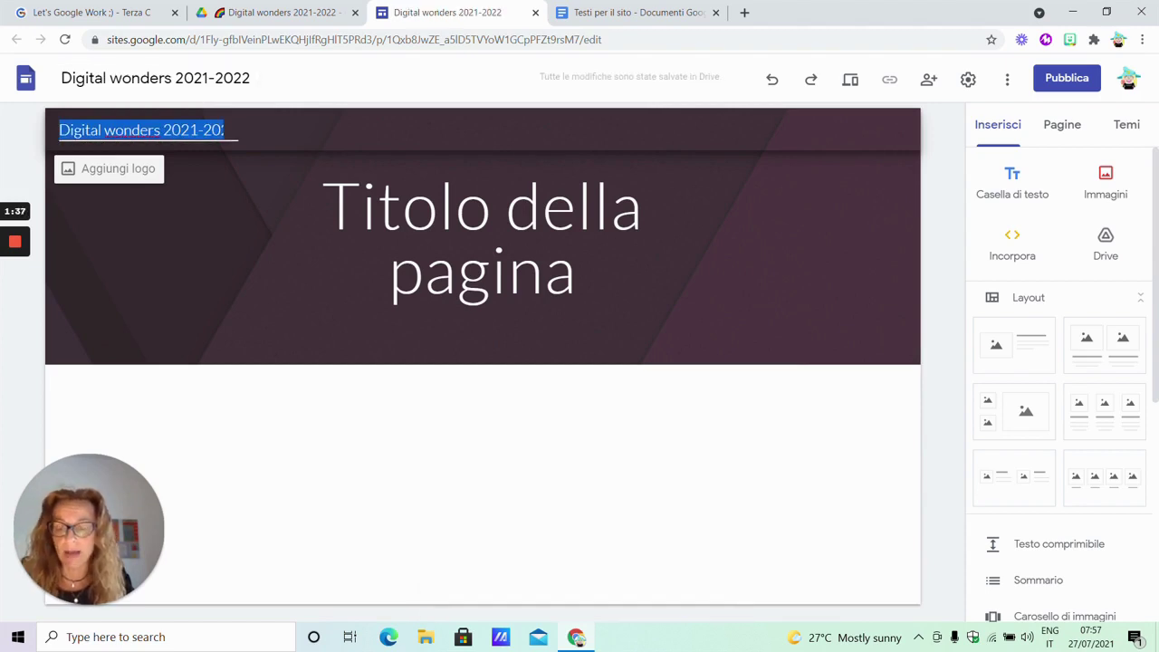
{"action": "left_click", "coordinate": [224, 130]}
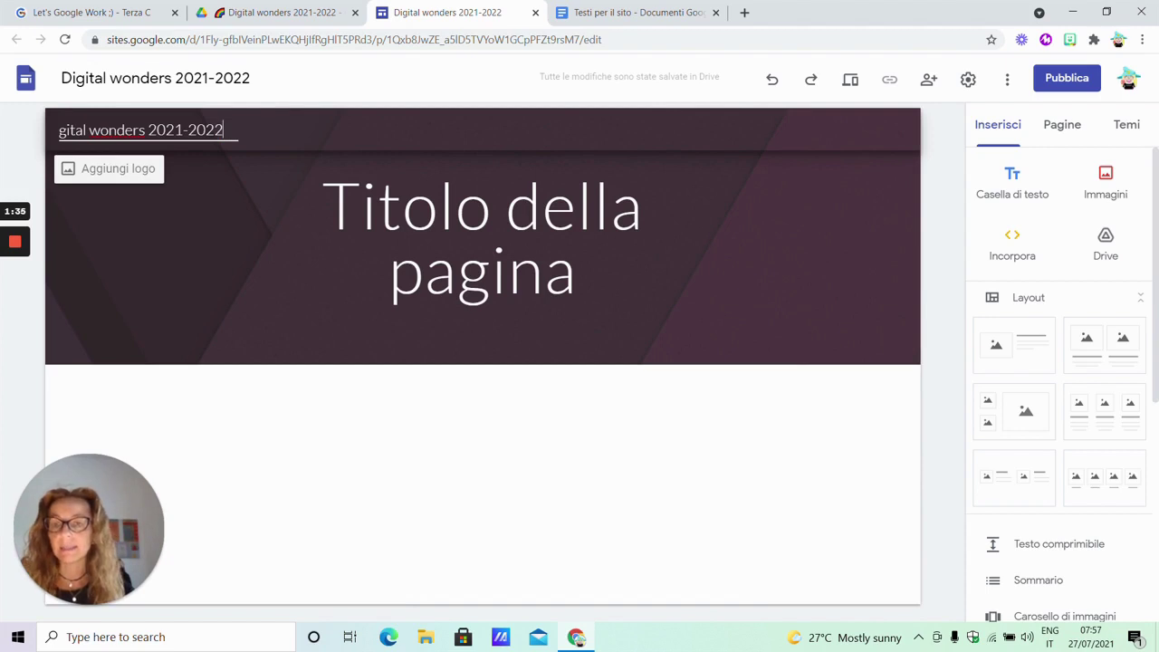
{"action": "left_click", "coordinate": [394, 103]}
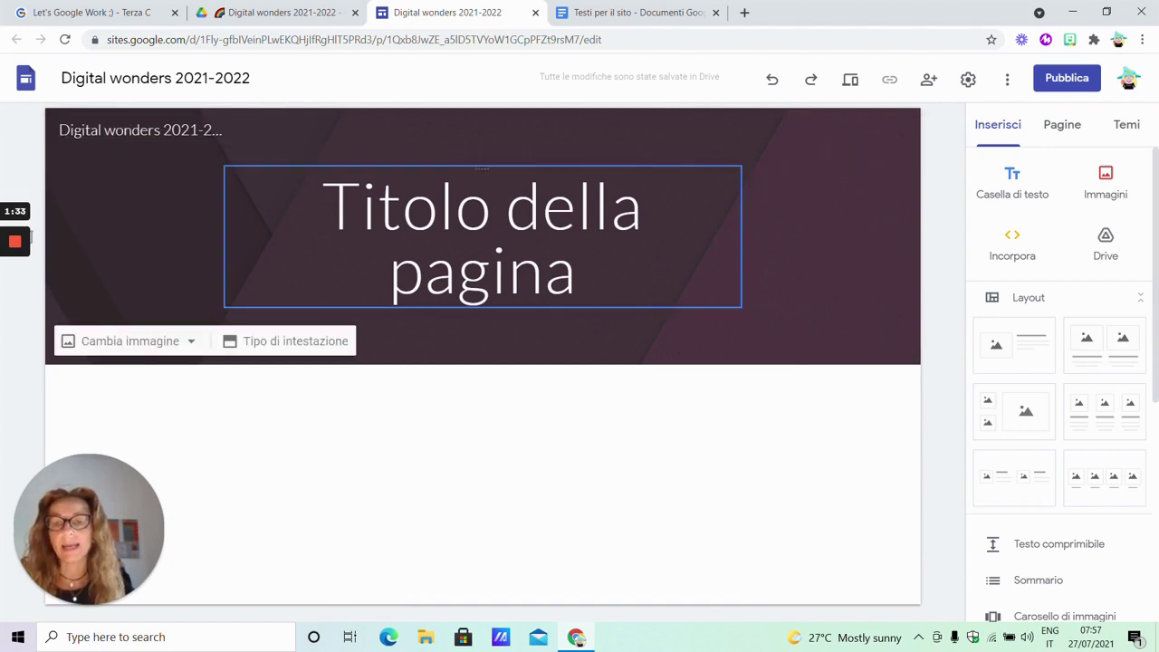
Replace the placeholder page title in the header with "Un anno di lavoro insieme"
{"action": "left_click_drag", "start_coordinate": [323, 209], "coordinate": [577, 276]}
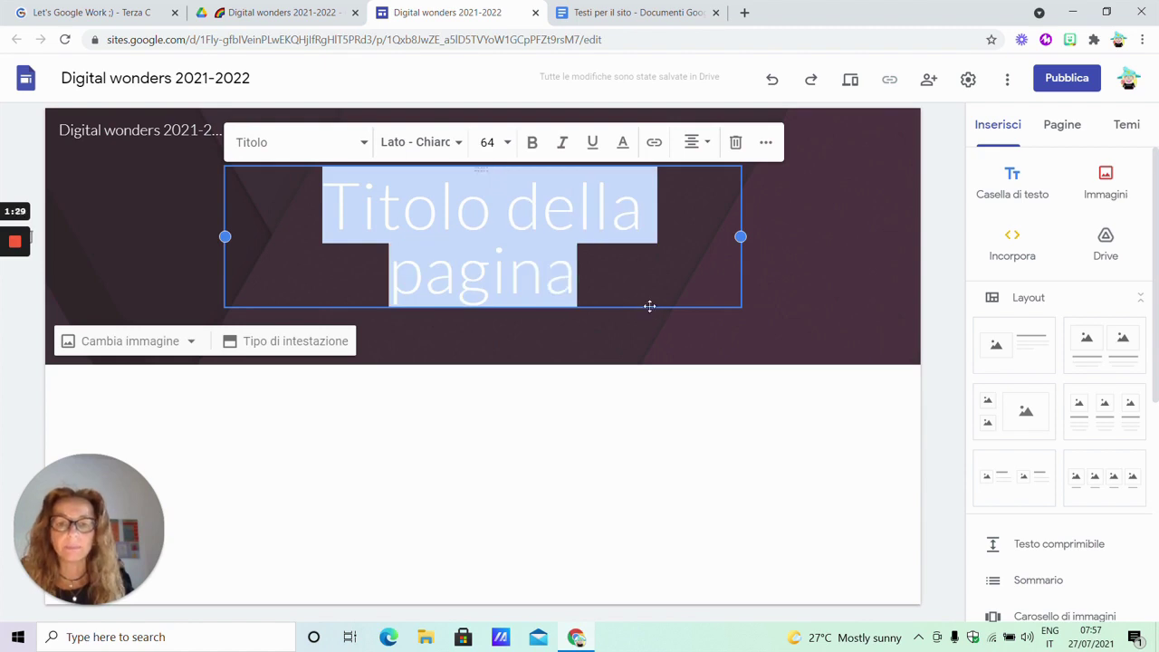
{"action": "type", "text": "Un ann"}
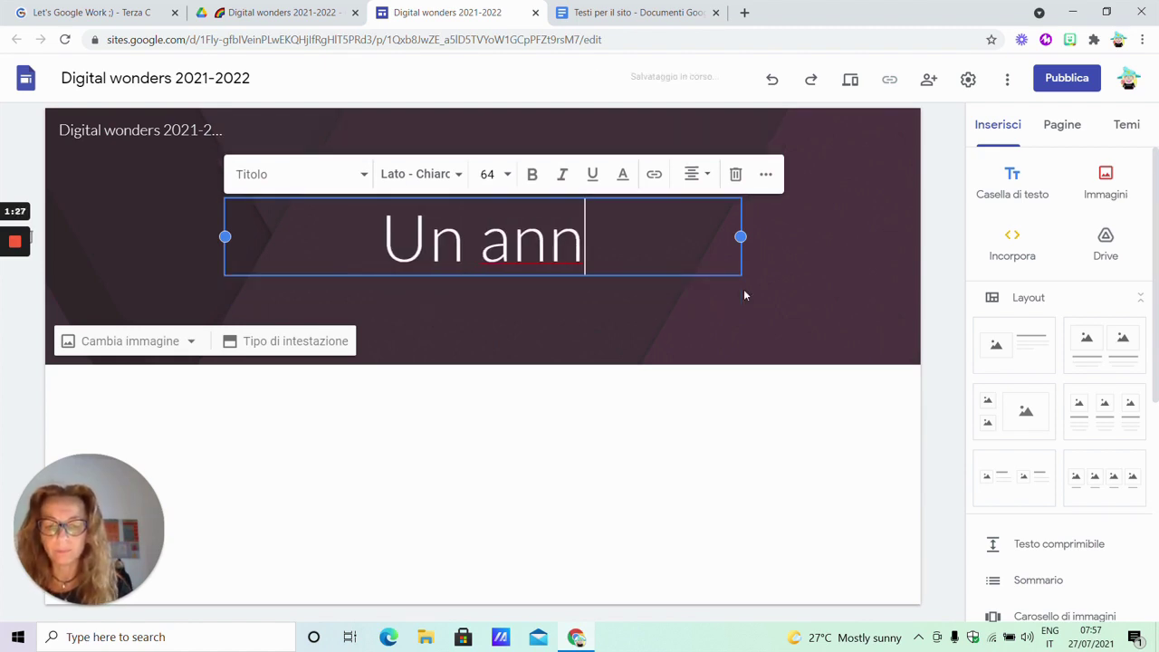
{"action": "type", "text": "o di lavo"}
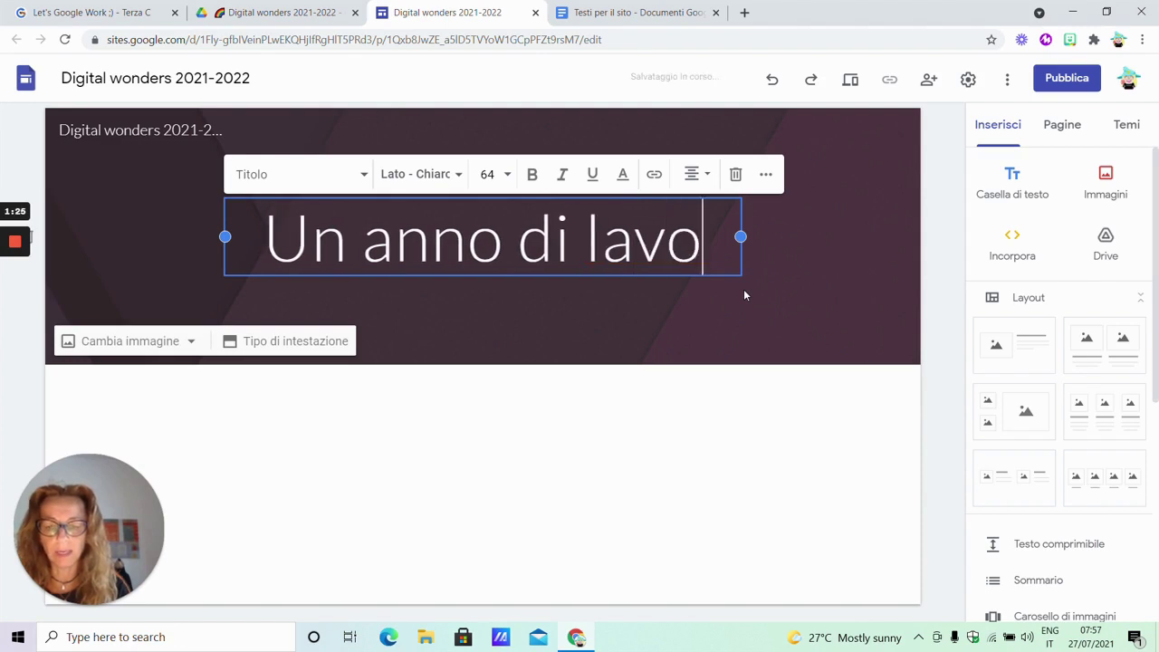
{"action": "type", "text": "ro insieme"}
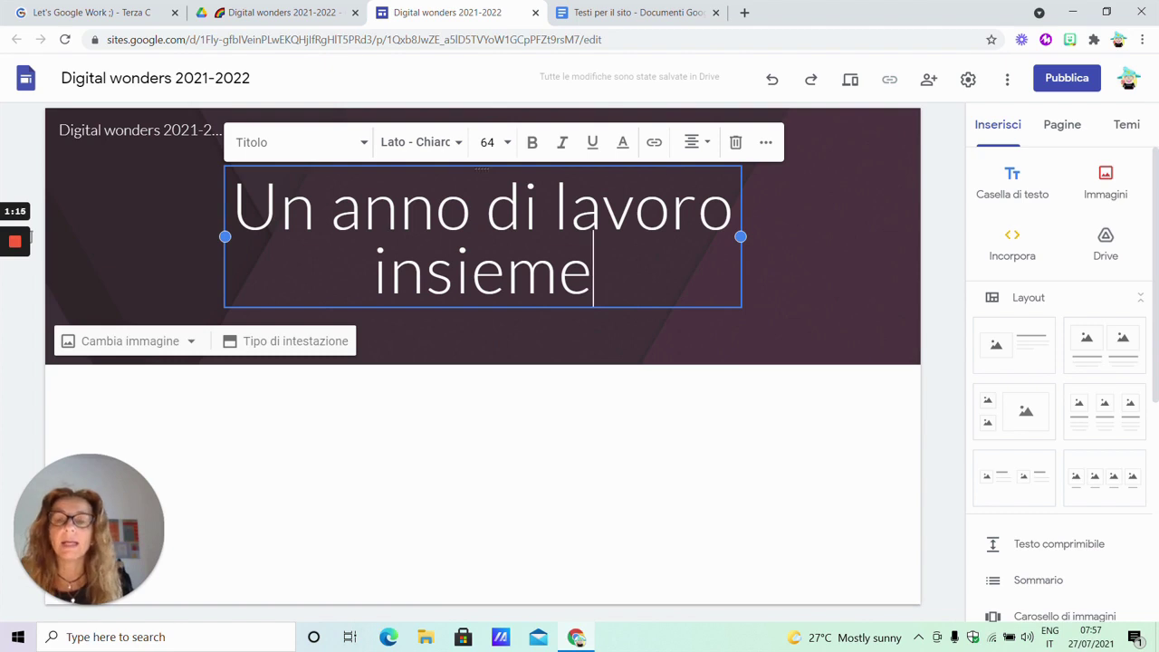
Change the font of the whole page title "Un anno di lavoro insieme" to Lexend Deca
{"action": "key", "text": "shift+Left"}
{"action": "key", "text": "shift+Left"}
{"action": "key", "text": "shift+Left"}
{"action": "key", "text": "shift+Left"}
{"action": "key", "text": "shift+Up"}
{"action": "key", "text": "shift+Left"}
{"action": "key", "text": "shift+Left"}
{"action": "key", "text": "shift+Left"}
{"action": "key", "text": "shift+Left"}
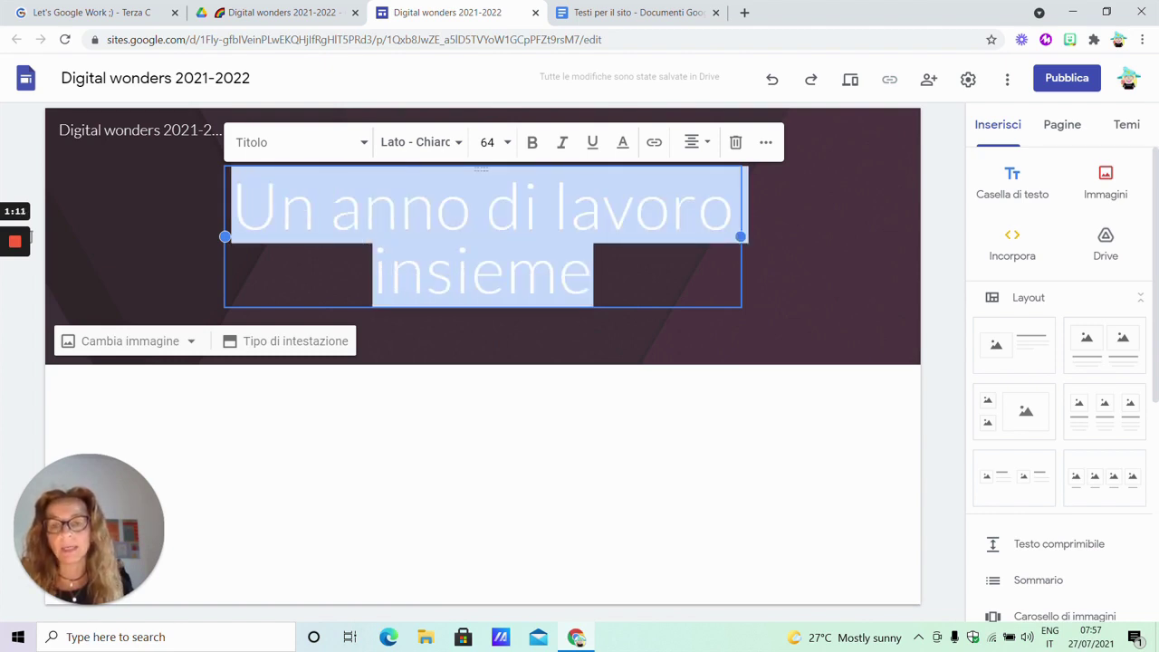
{"action": "left_click", "coordinate": [440, 149]}
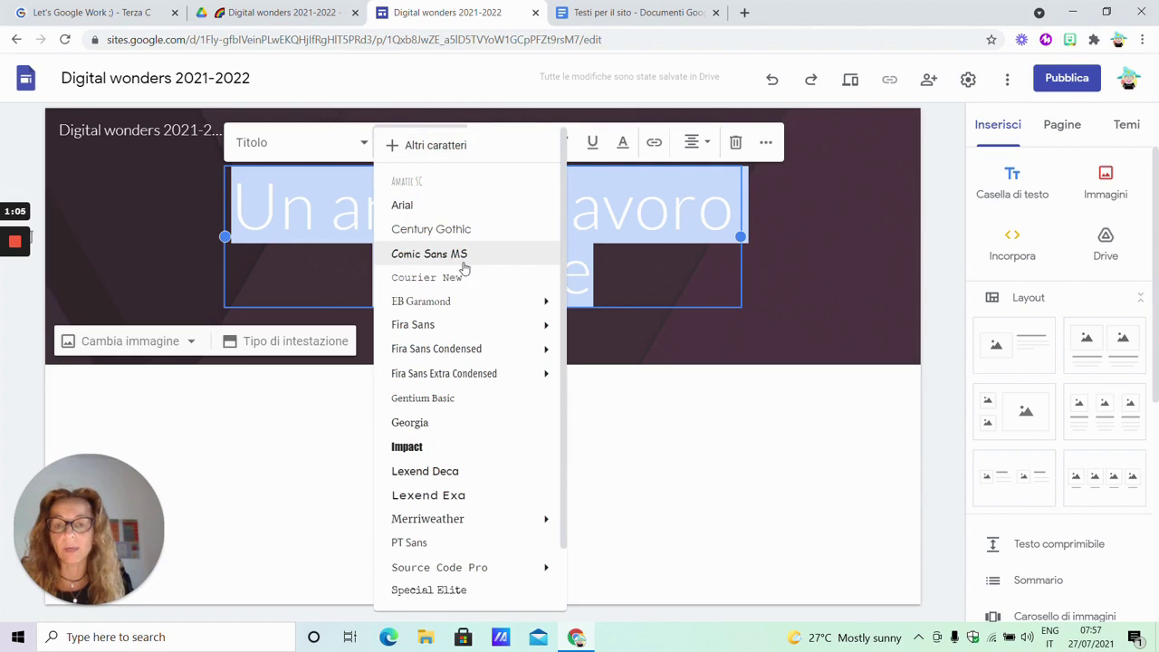
{"action": "scroll", "coordinate": [462, 262], "scroll_direction": "down", "scroll_amount": 1}
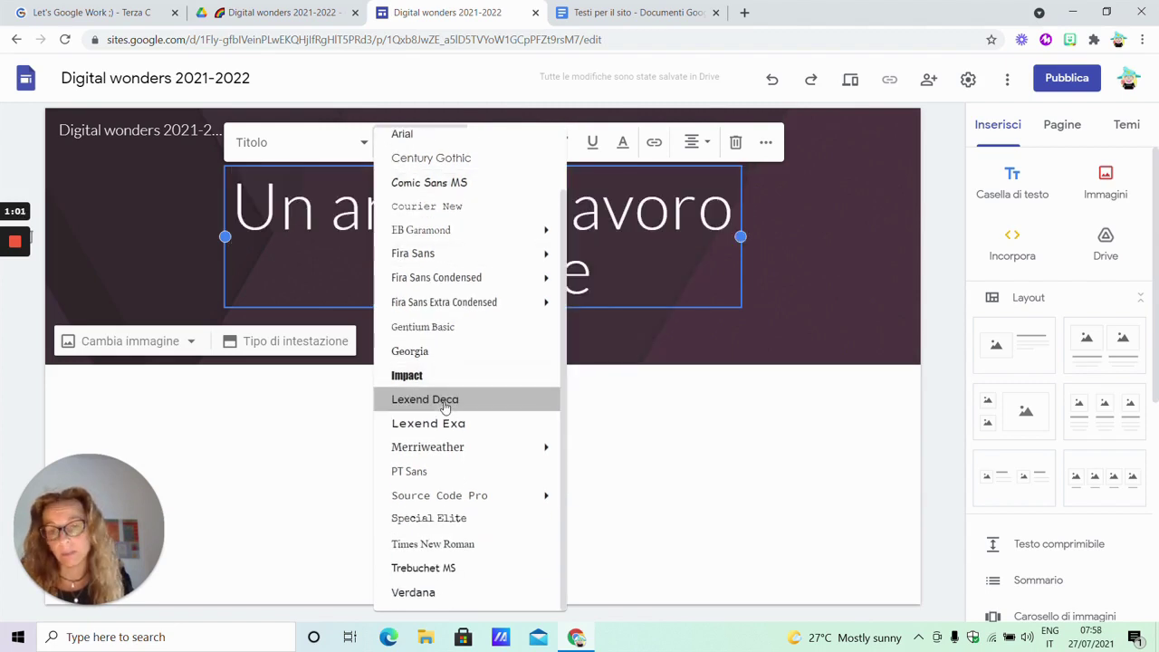
{"action": "left_click", "coordinate": [445, 404]}
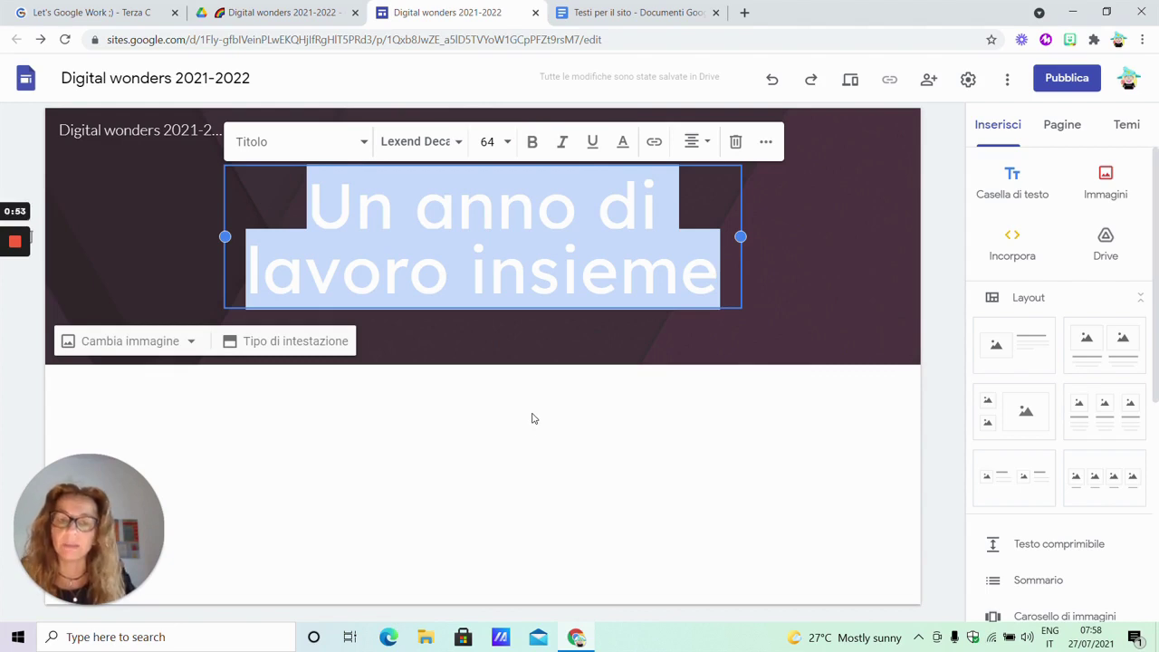
{"action": "left_click", "coordinate": [536, 429]}
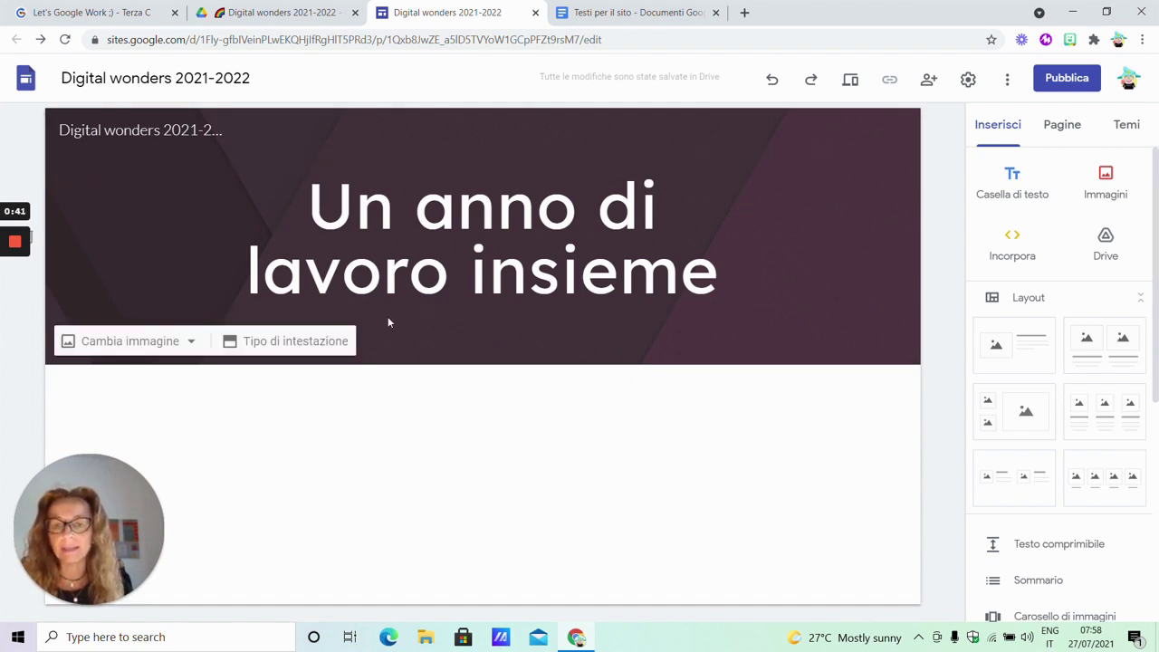
Set the header image to 19197556.jpg from the Digital wonders 2021-2022 Drive folder and toggle its readability adjustment
{"action": "left_click", "coordinate": [155, 349]}
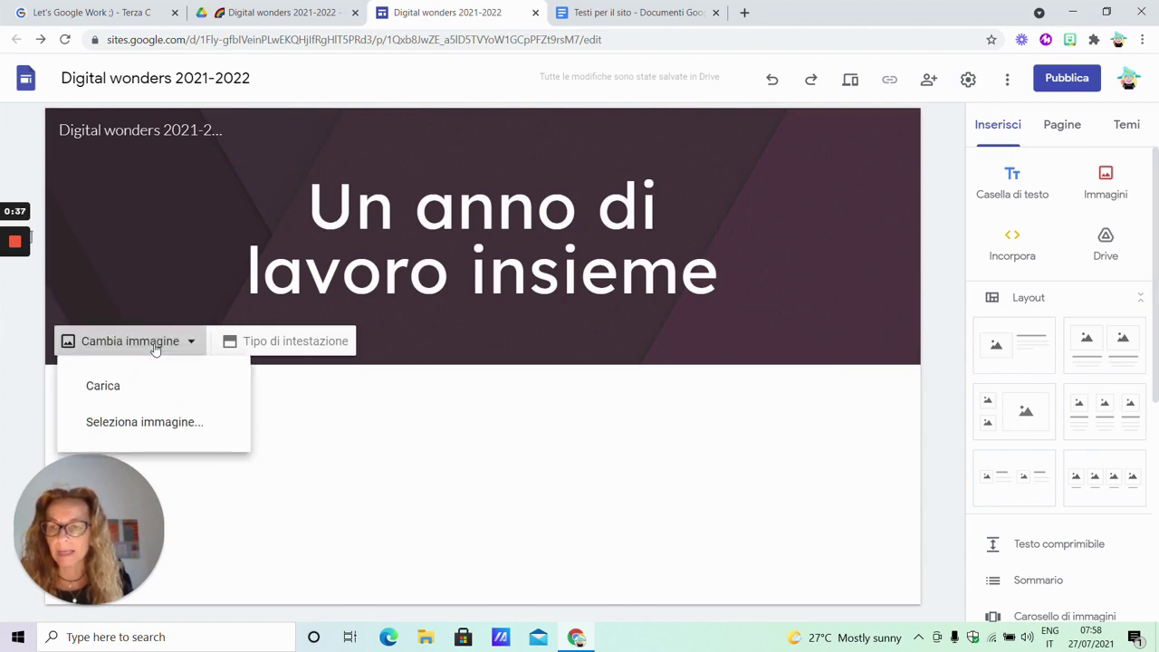
{"action": "left_click", "coordinate": [139, 426]}
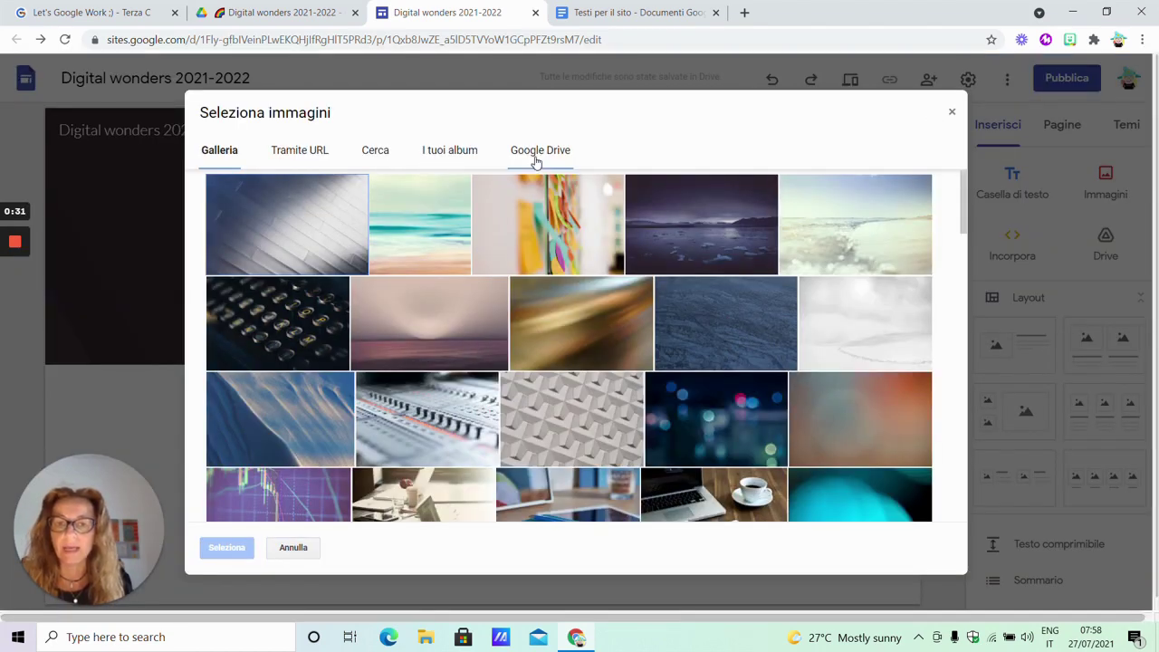
{"action": "left_click", "coordinate": [537, 154]}
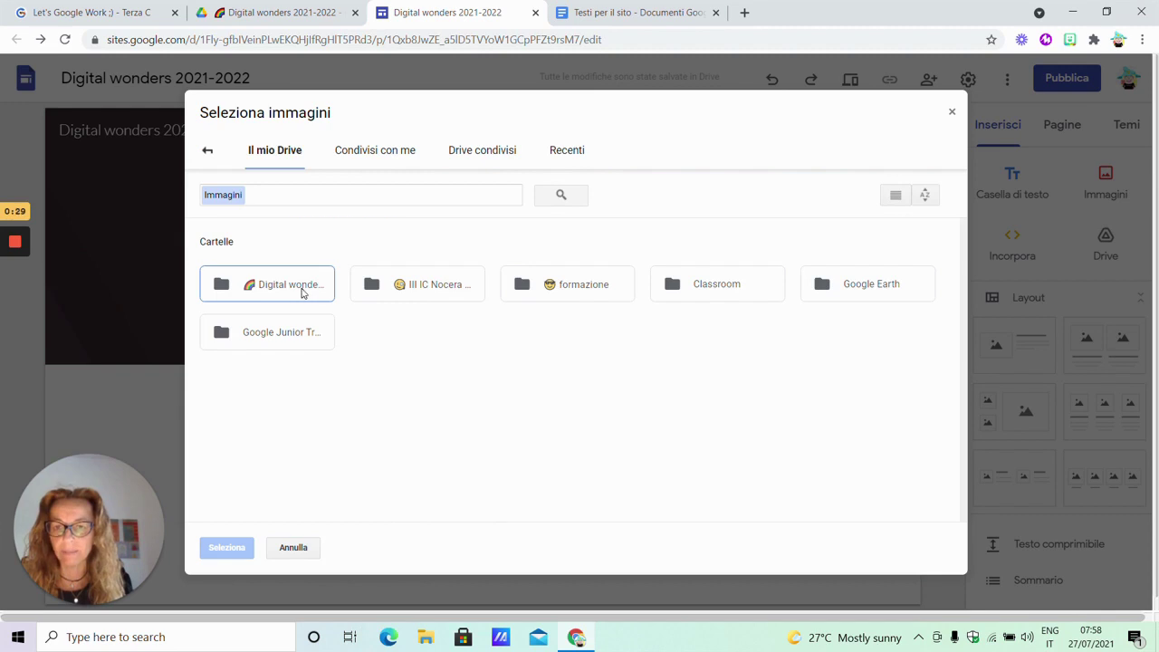
{"action": "double_click", "coordinate": [303, 293]}
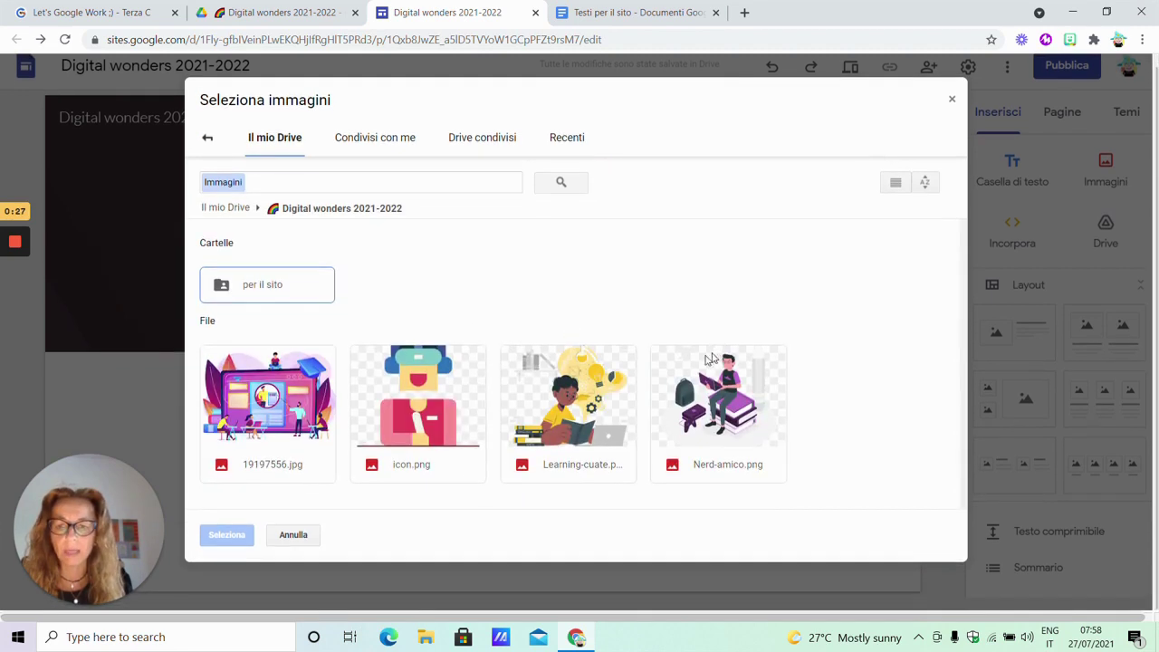
{"action": "double_click", "coordinate": [283, 412]}
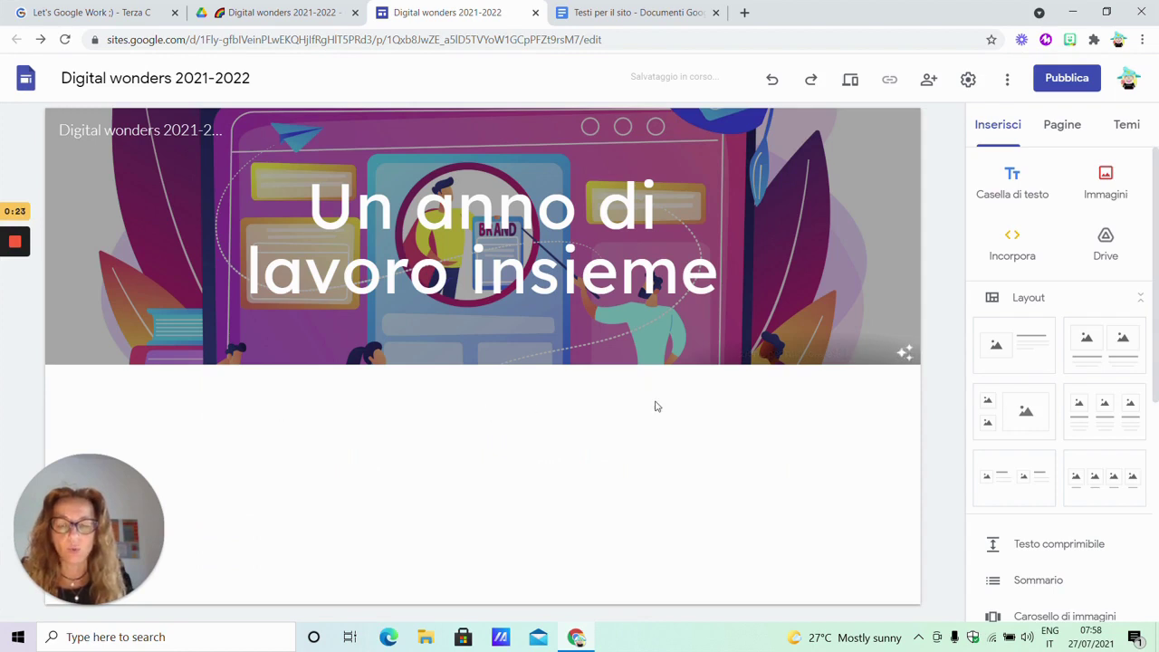
{"action": "left_click", "coordinate": [903, 360]}
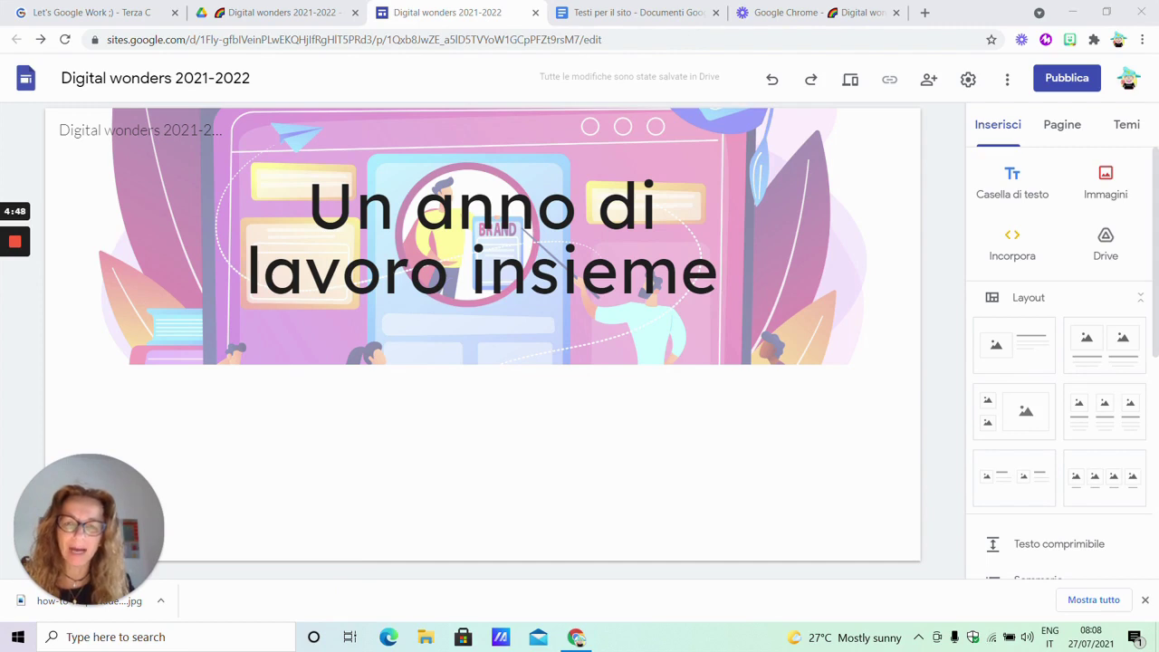
Replace the header image with the teal how-to-help search illustration from the Digital wonders 2021-2022 Drive folder
{"action": "left_click", "coordinate": [215, 200]}
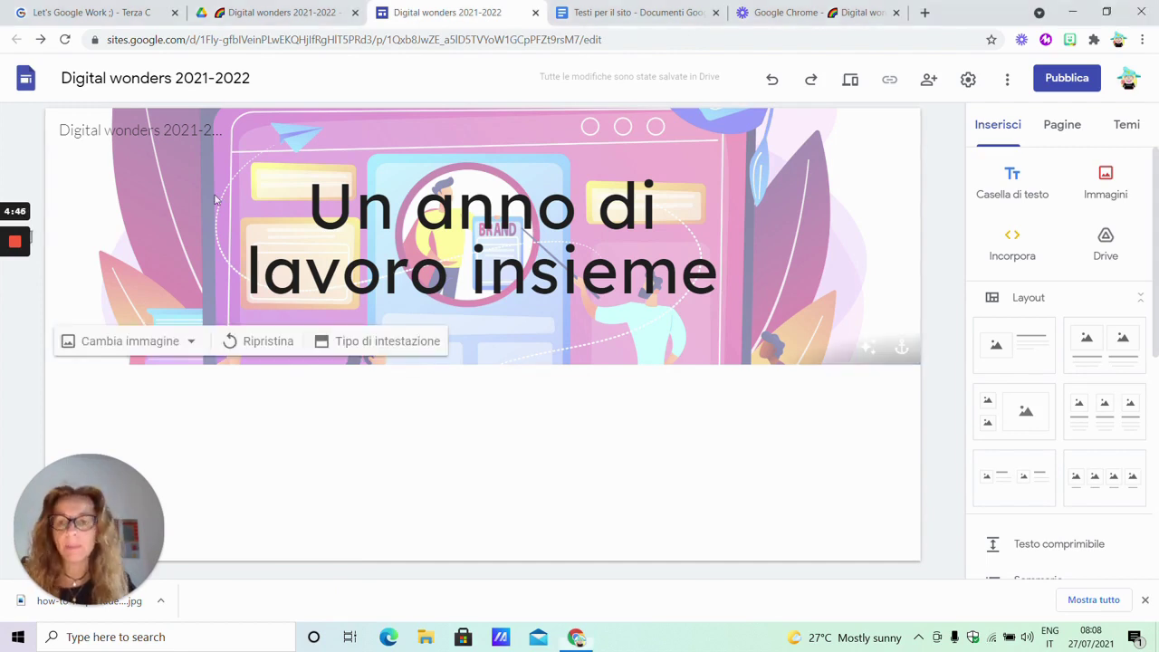
{"action": "left_click", "coordinate": [166, 355]}
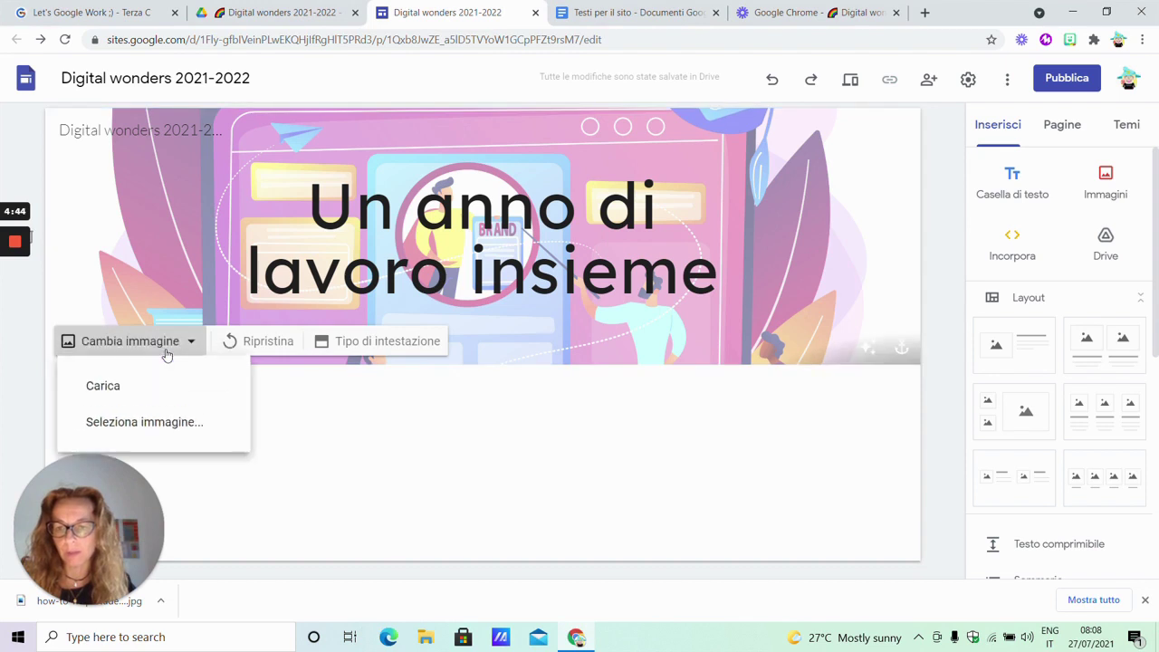
{"action": "left_click", "coordinate": [163, 422]}
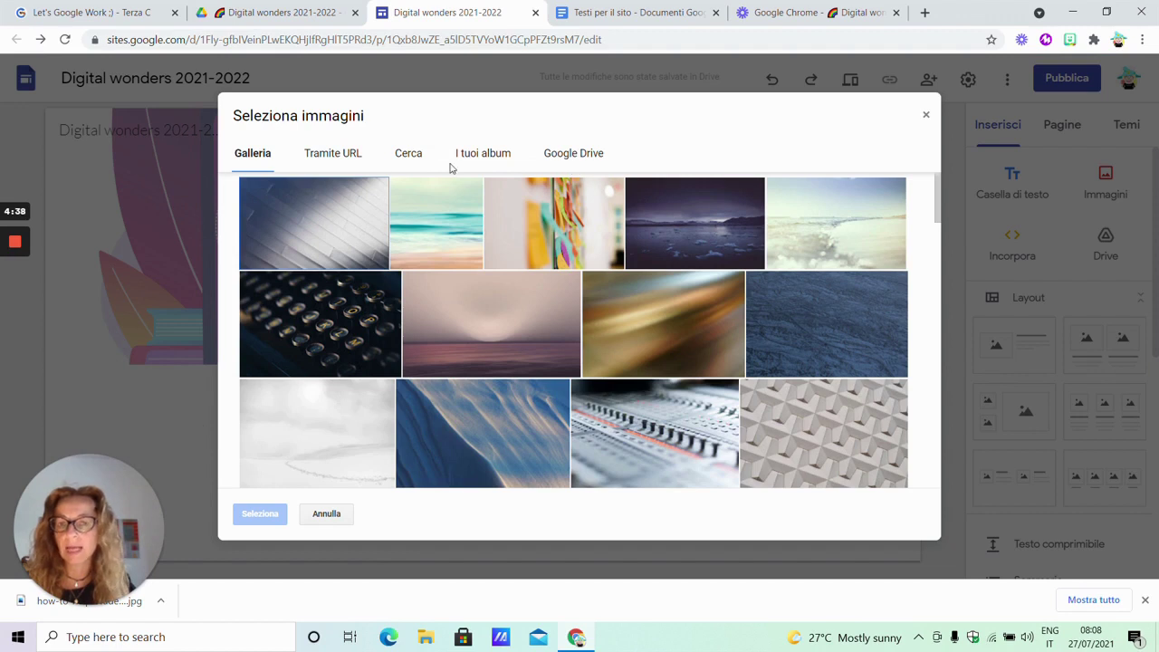
{"action": "left_click", "coordinate": [353, 165]}
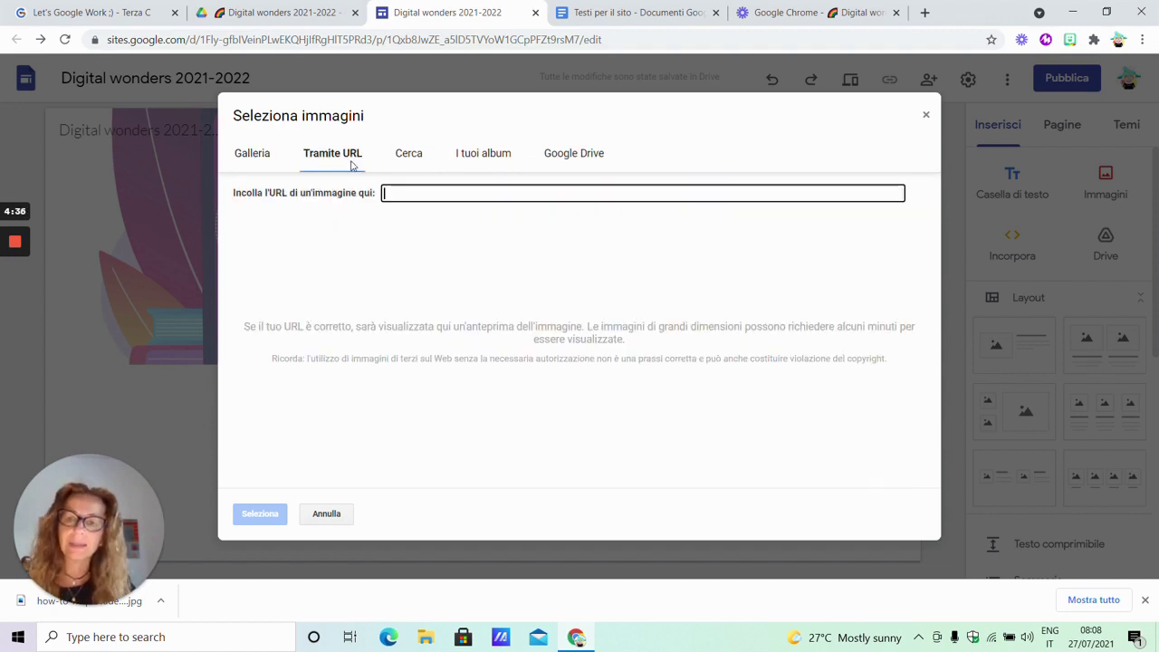
{"action": "left_click", "coordinate": [402, 163]}
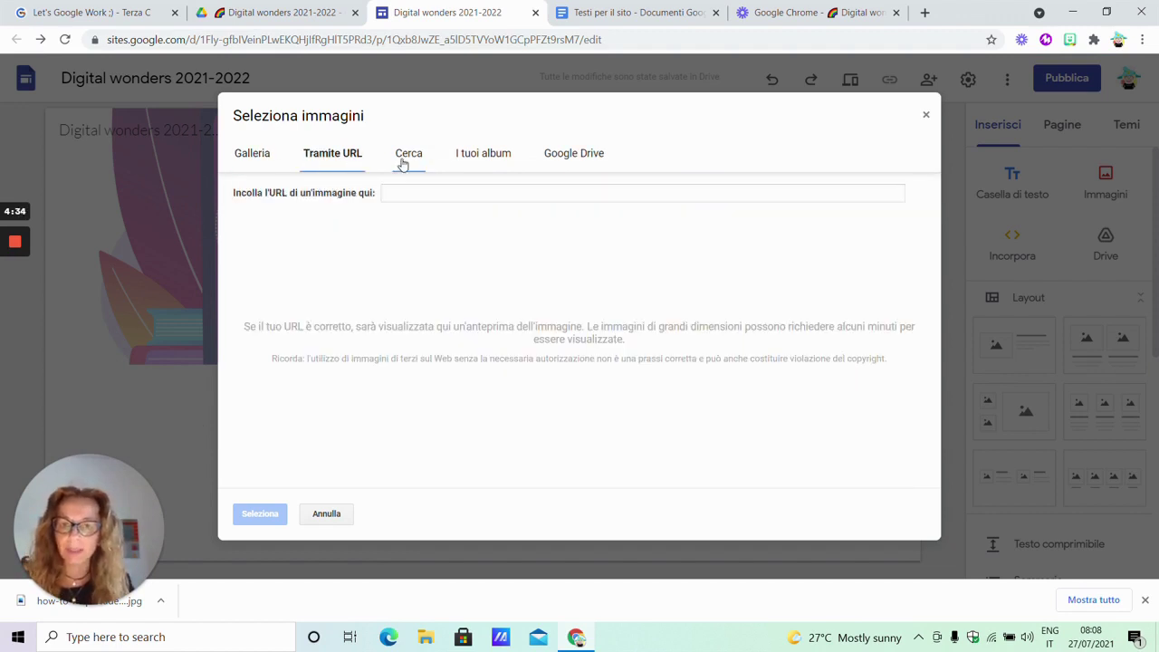
{"action": "left_click", "coordinate": [579, 156]}
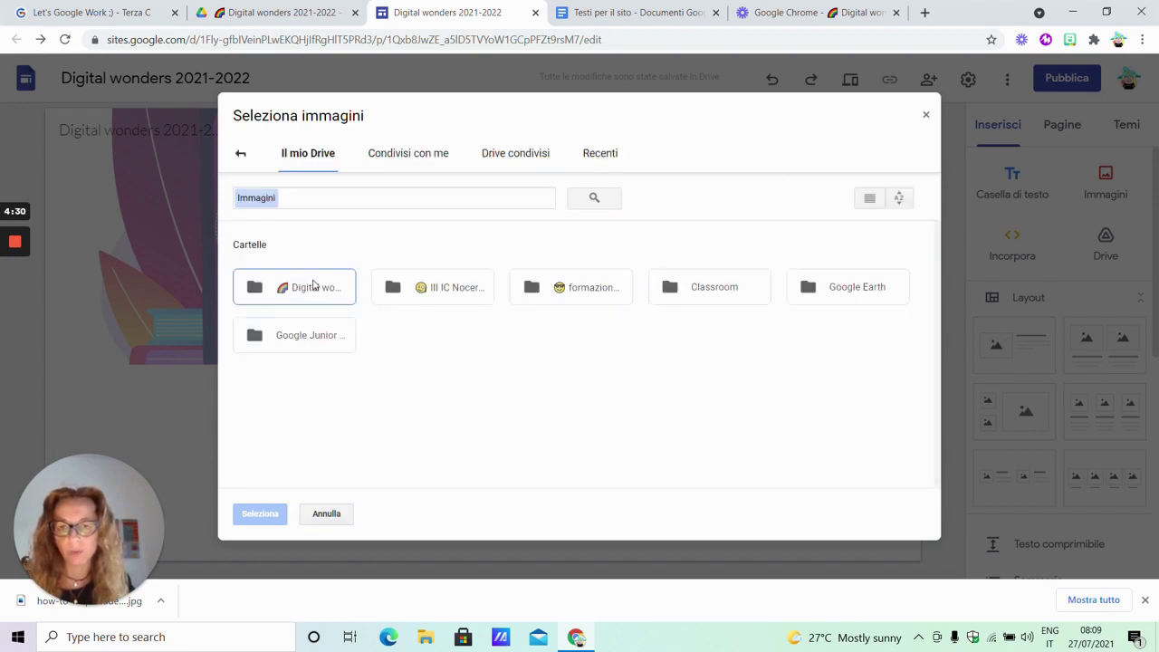
{"action": "double_click", "coordinate": [313, 286]}
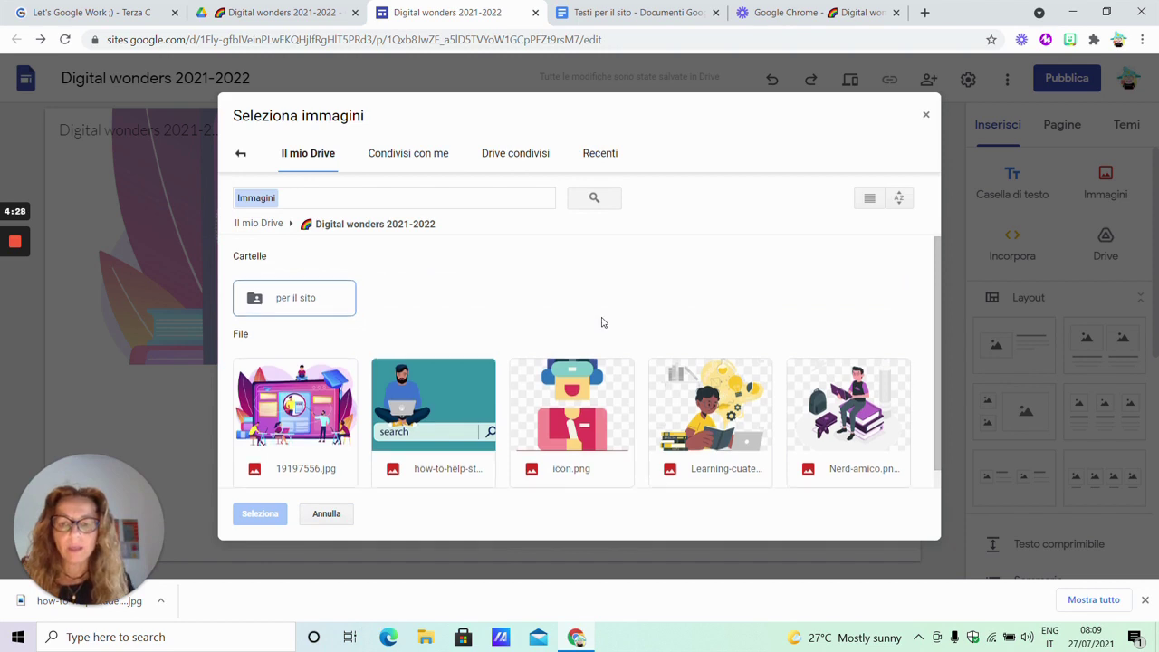
{"action": "scroll", "coordinate": [389, 385], "scroll_direction": "down", "scroll_amount": 1}
{"action": "double_click", "coordinate": [390, 385]}
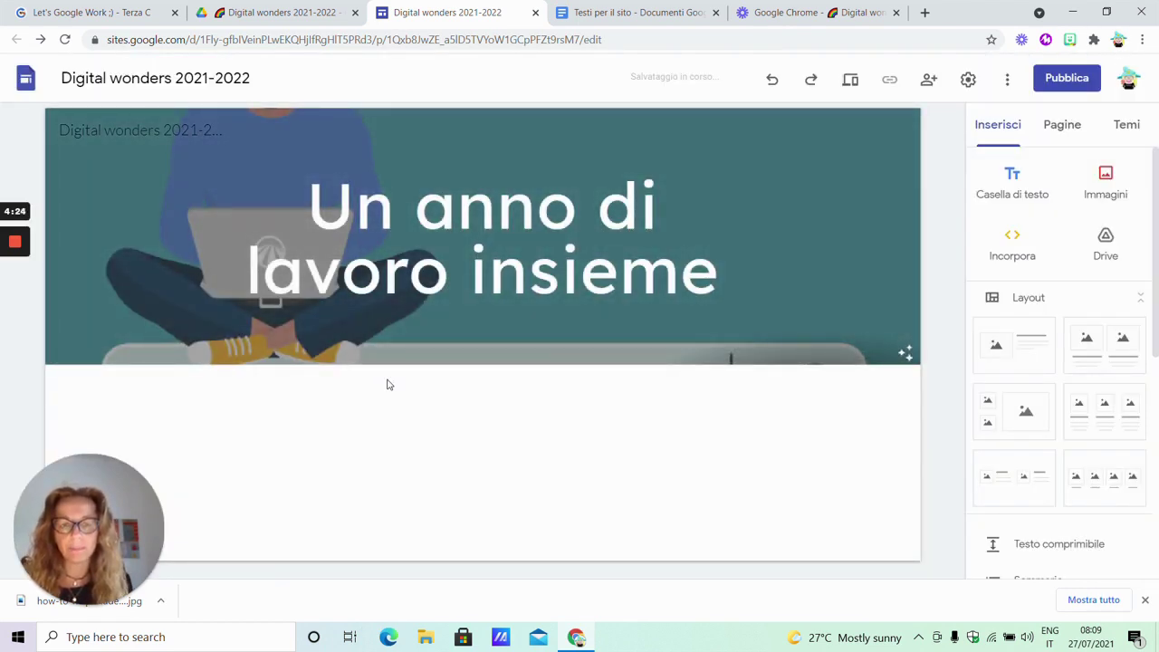
Try the Copertina, Banner and Solo titolo header types, and set the page header to Banner grande
{"action": "mouse_move", "coordinate": [458, 341]}
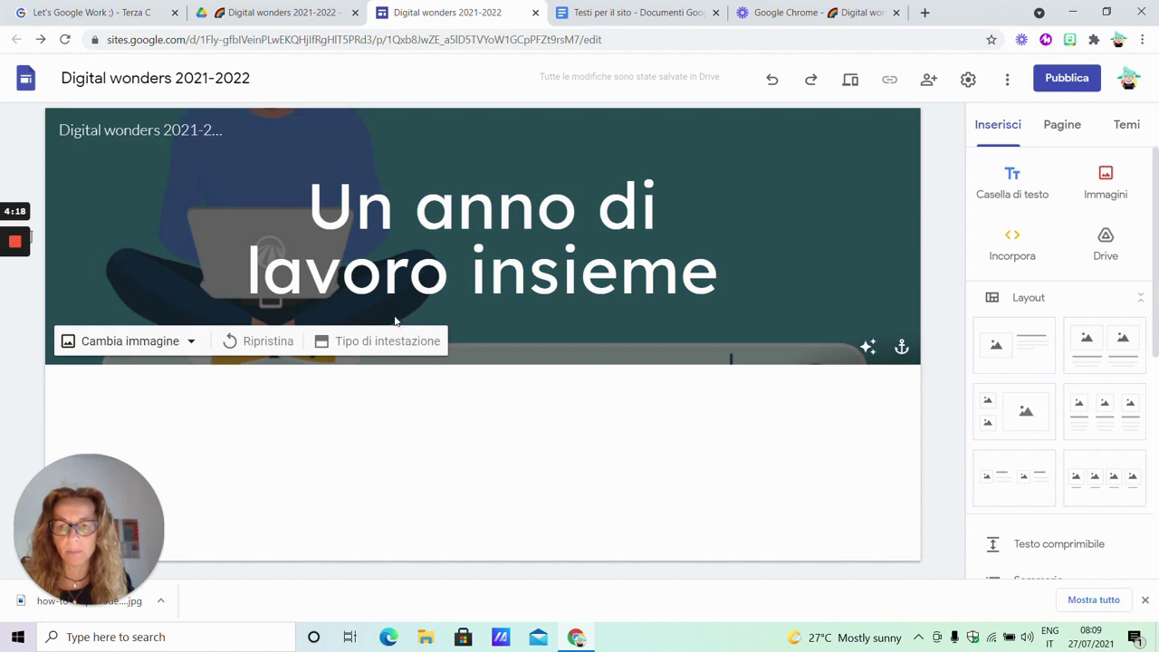
{"action": "left_click", "coordinate": [377, 347]}
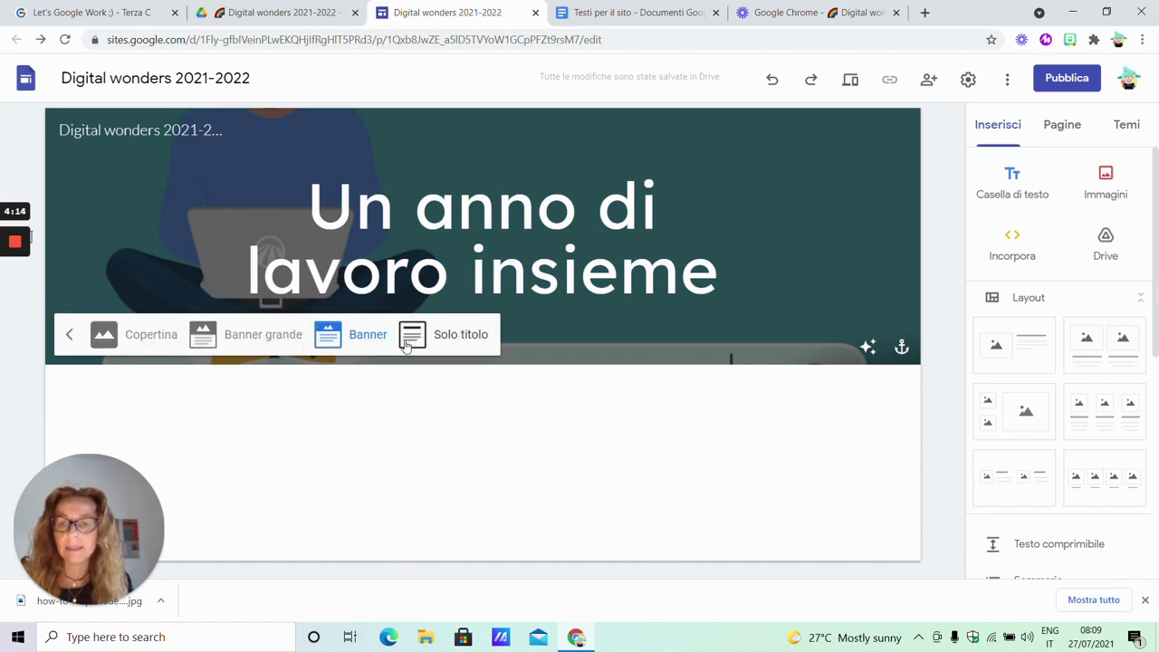
{"action": "left_click", "coordinate": [166, 348]}
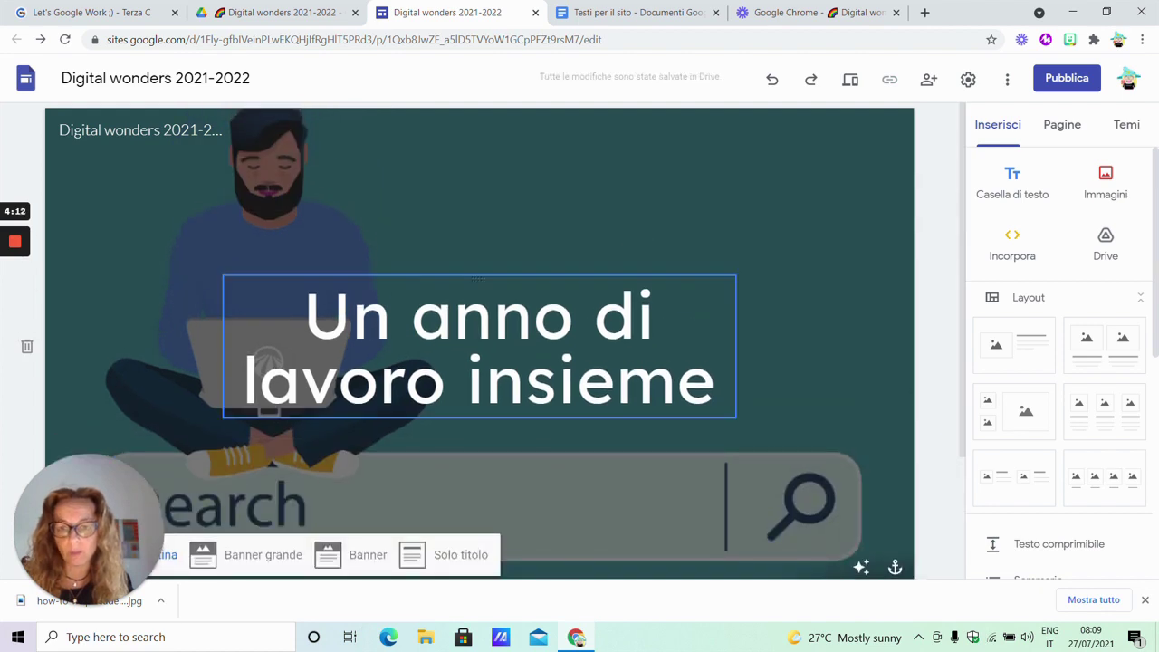
{"action": "left_click", "coordinate": [245, 566]}
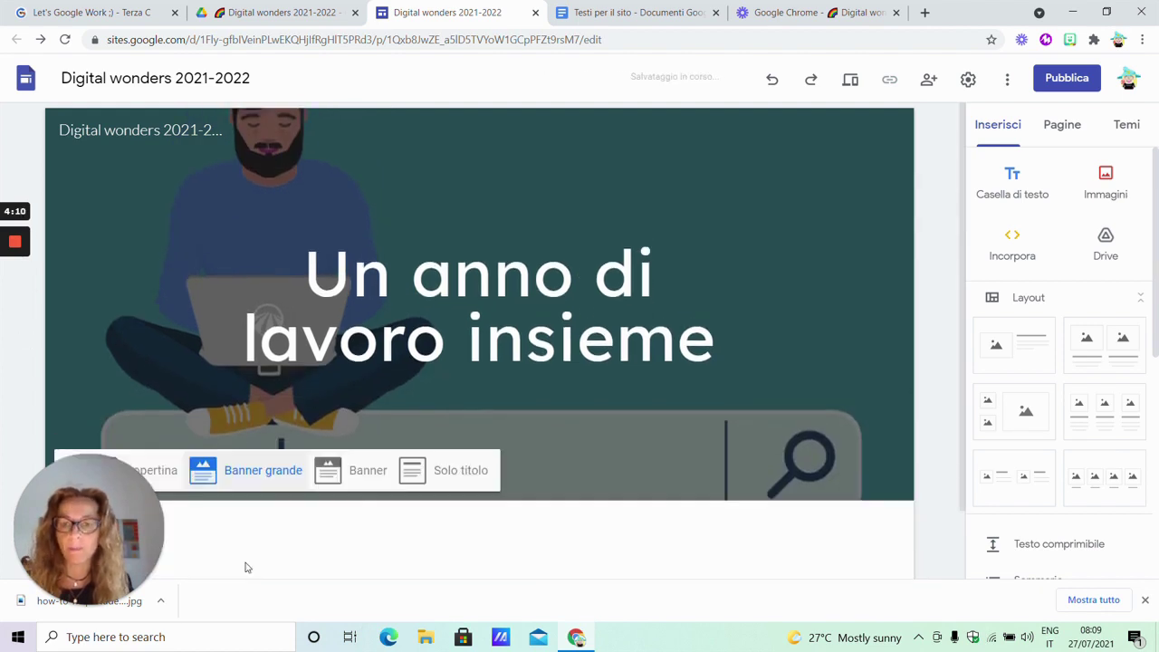
{"action": "left_click", "coordinate": [360, 471]}
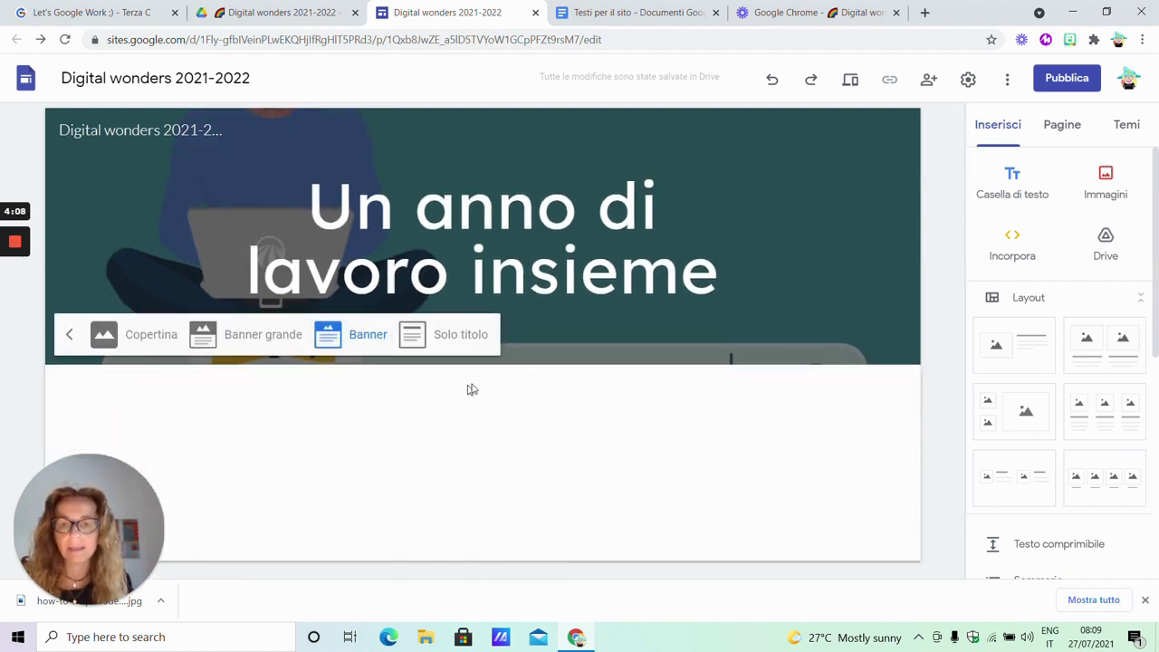
{"action": "left_click", "coordinate": [475, 344]}
{"action": "left_click", "coordinate": [379, 274]}
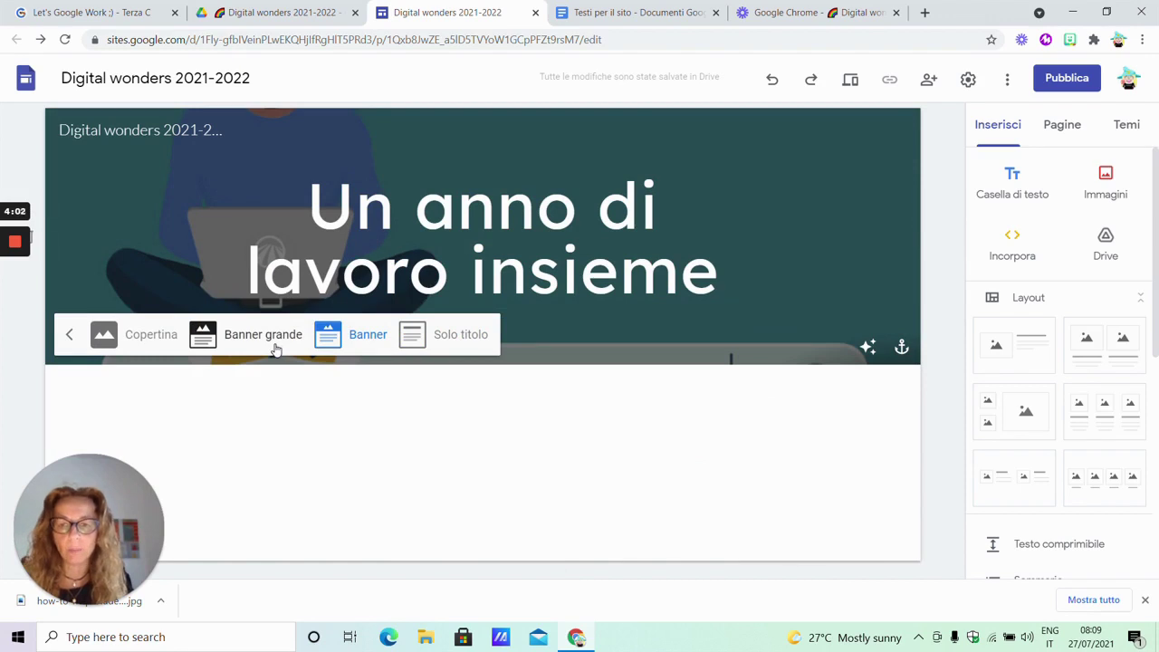
{"action": "left_click", "coordinate": [276, 348]}
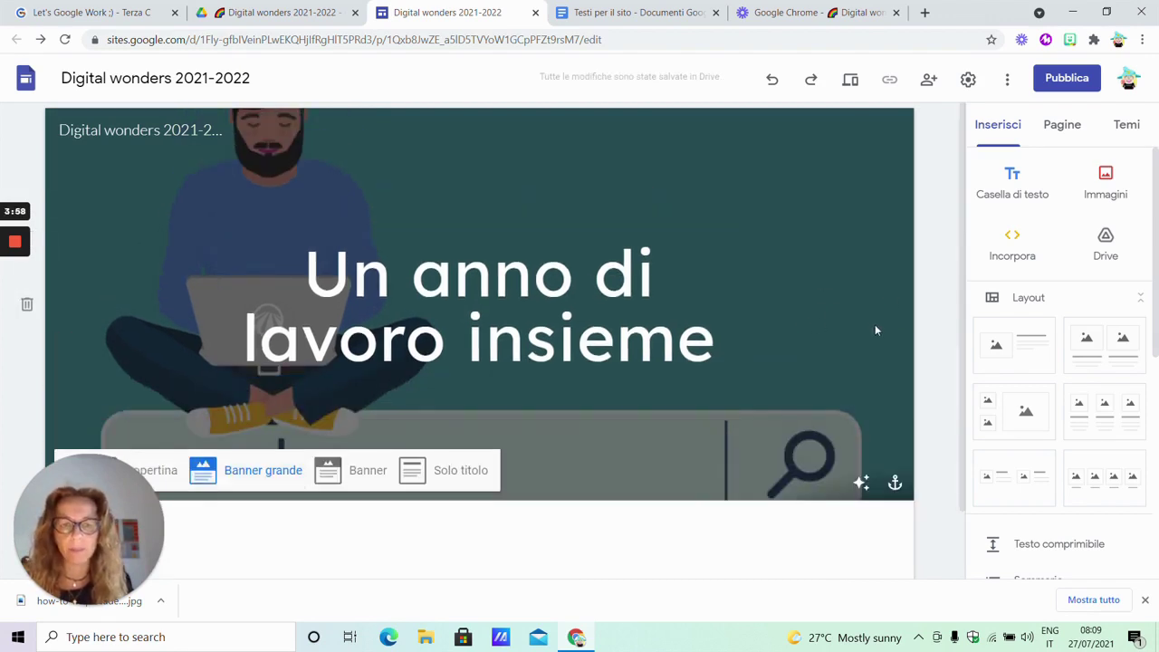
{"action": "scroll", "coordinate": [544, 474], "scroll_direction": "down", "scroll_amount": 1}
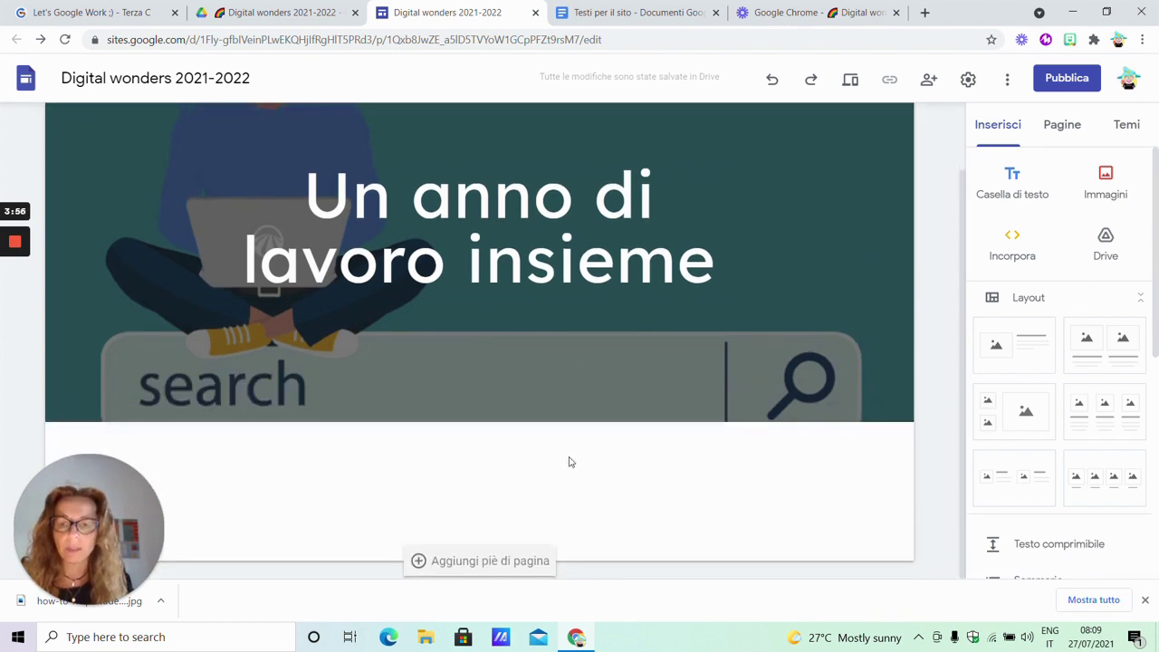
Add a page footer with the author's name followed by "- i lavori al terzo istituto delle rose - anno scolastico 2021-2022"
{"action": "left_click", "coordinate": [478, 563]}
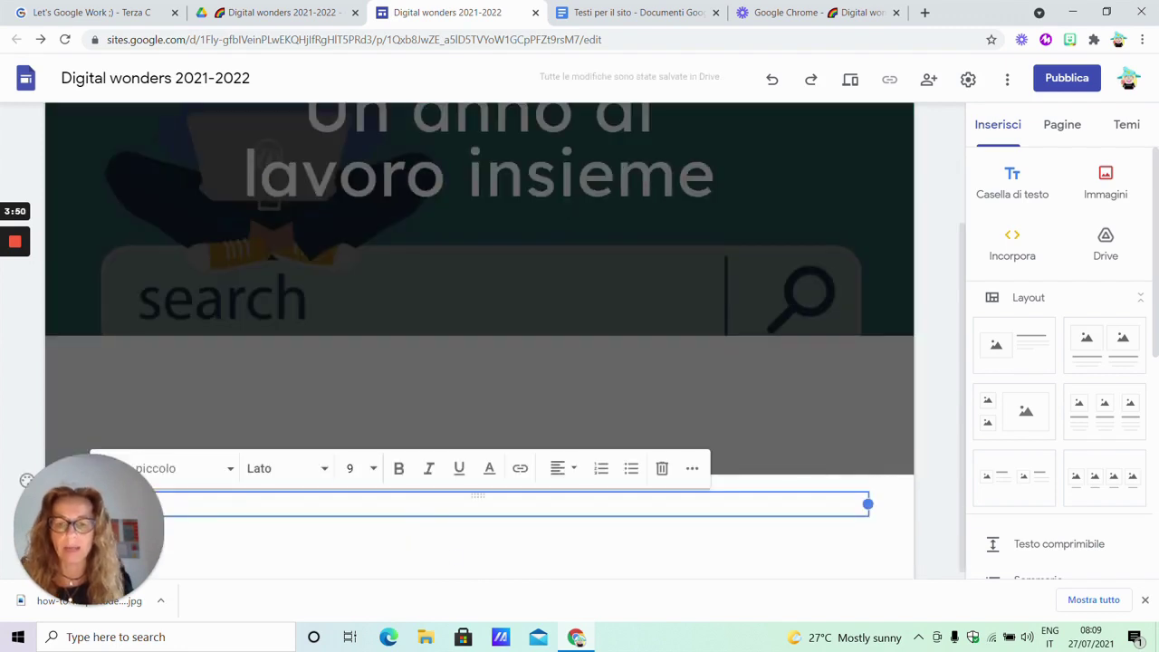
{"action": "left_click_drag", "start_coordinate": [120, 508], "coordinate": [1102, 73]}
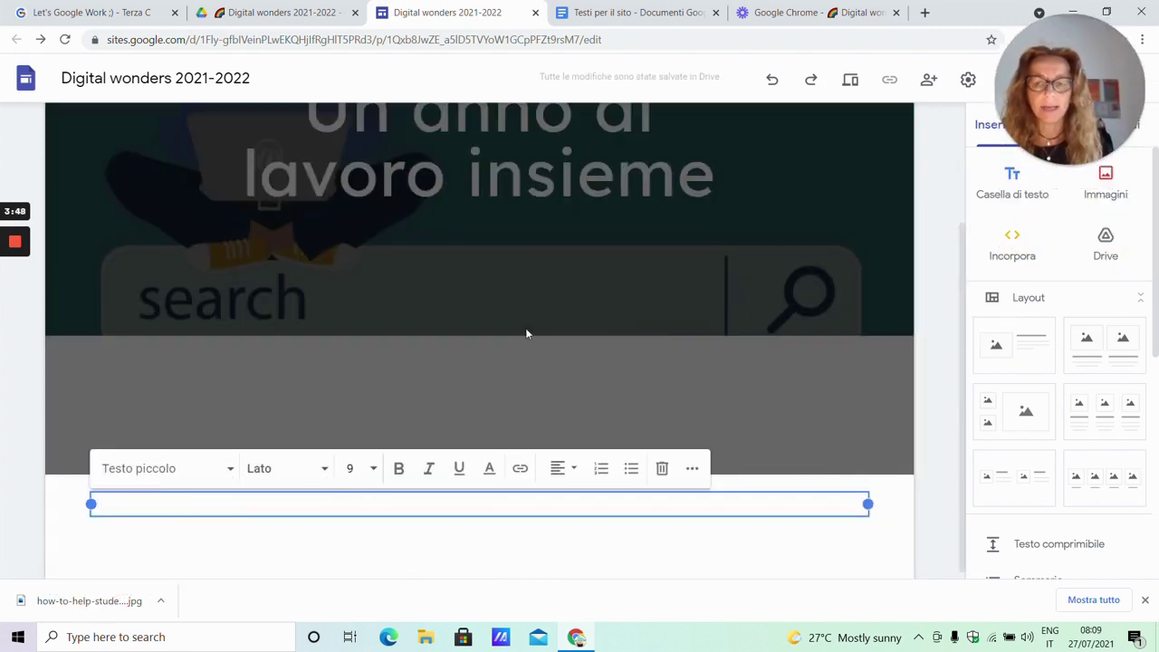
{"action": "type", "text": "Arianna Pisap"}
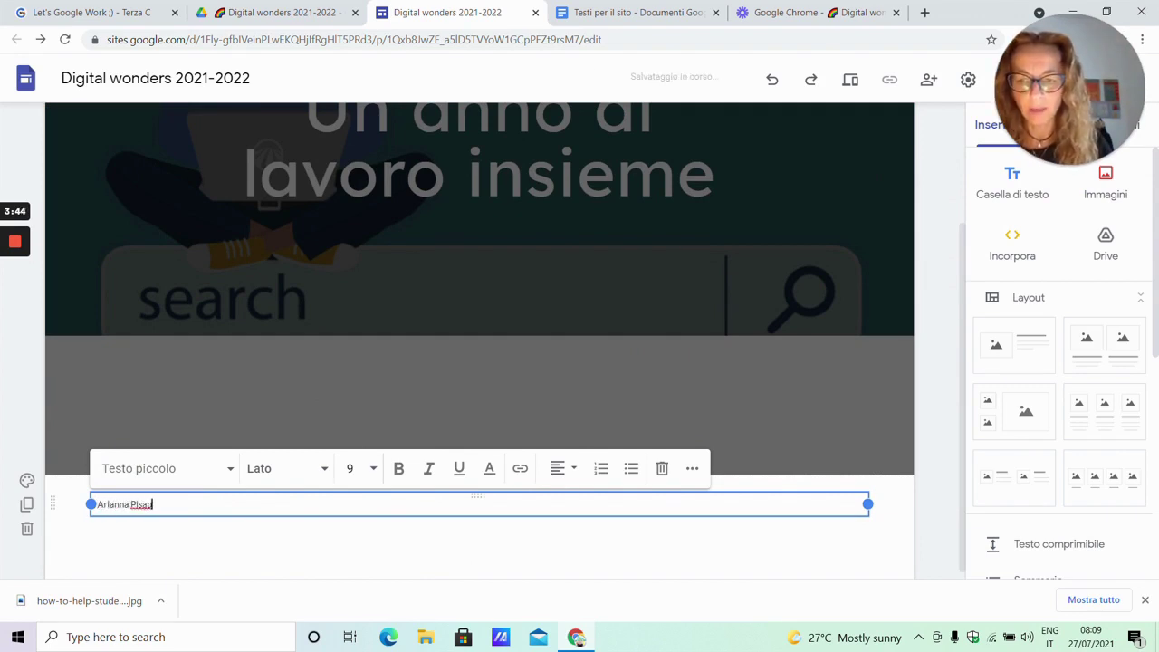
{"action": "type", "text": "ia "}
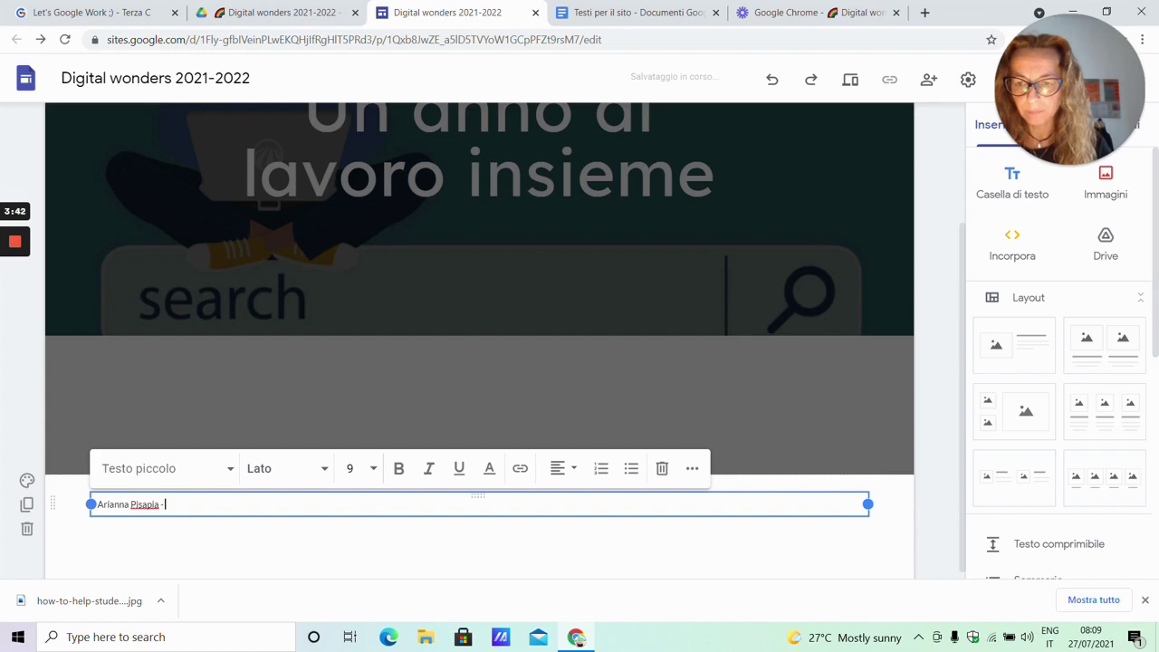
{"action": "type", "text": "- I lavori al terzo"}
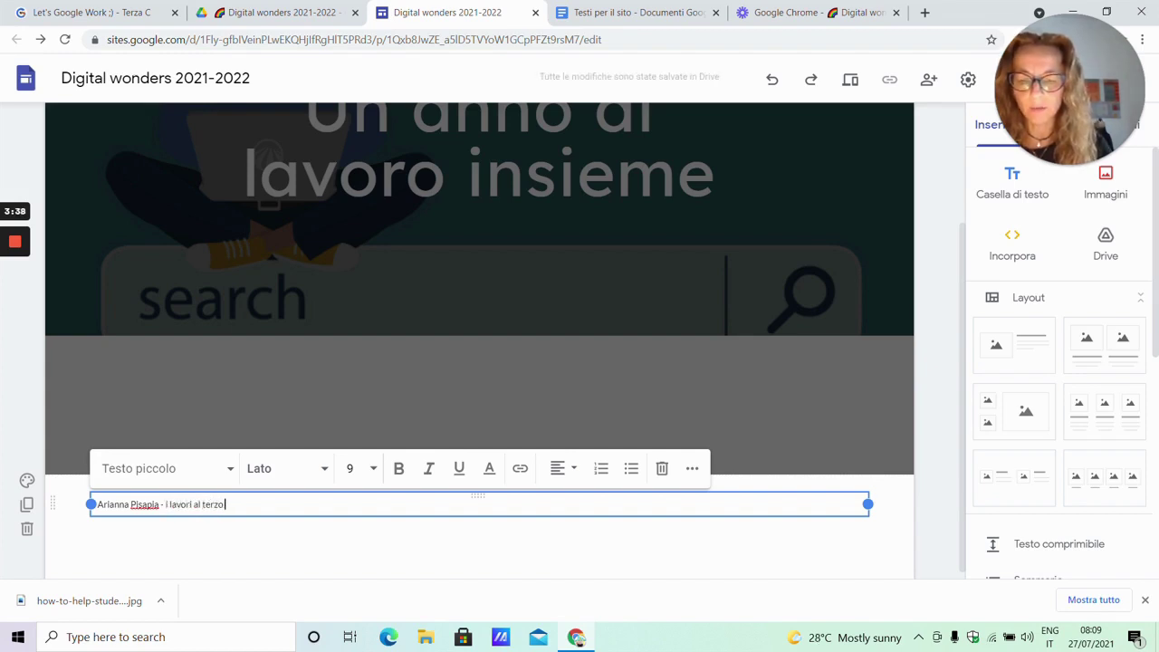
{"action": "type", "text": " istituto delle rose -"}
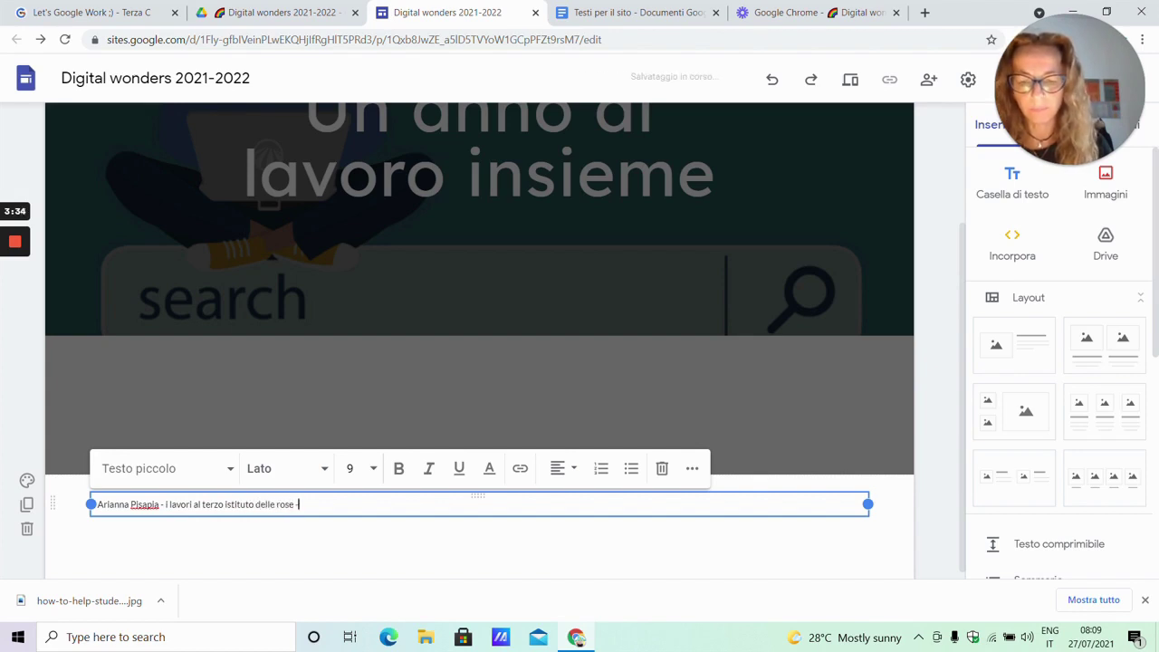
{"action": "type", "text": " anno scolast"}
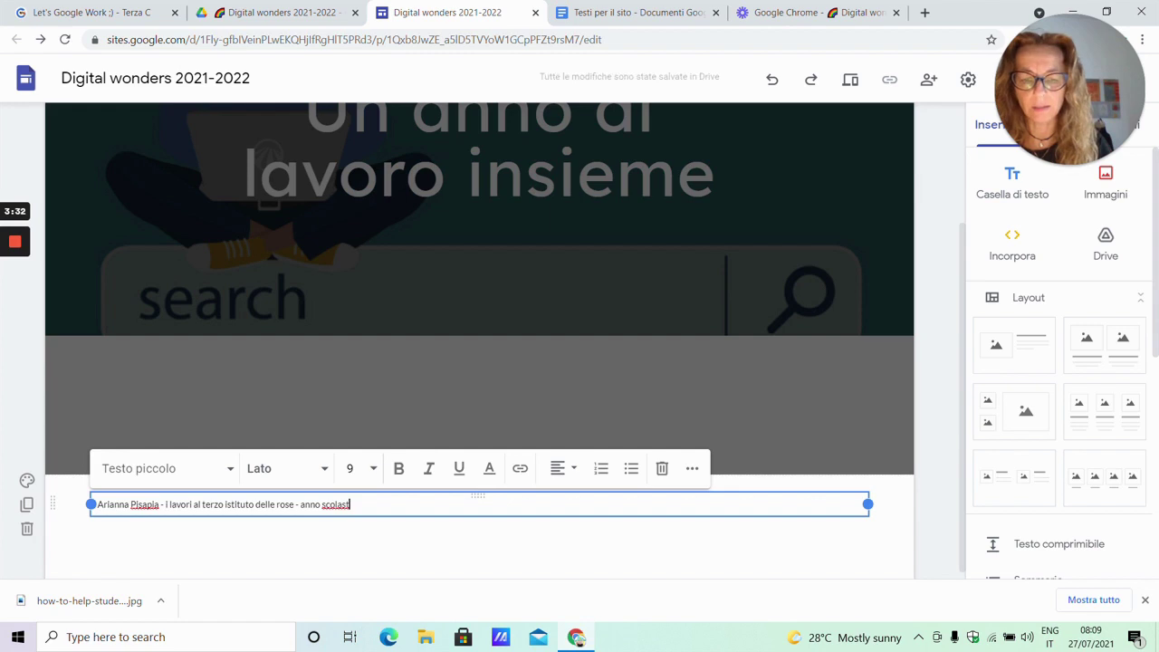
{"action": "type", "text": "ico 2021"}
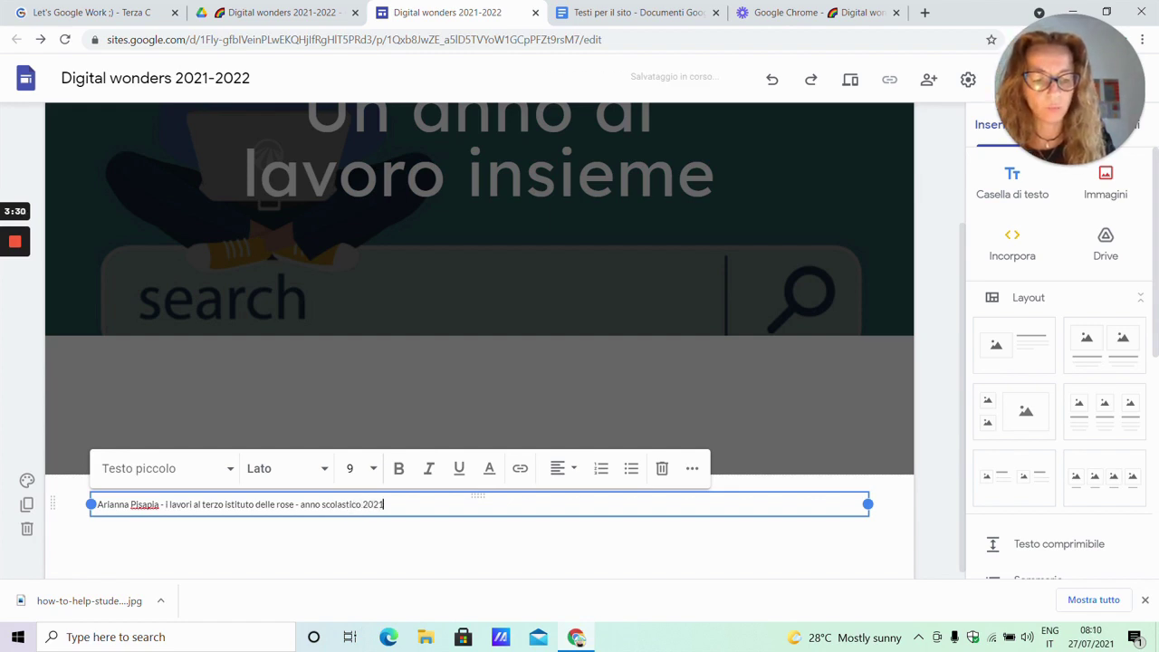
{"action": "type", "text": "-222"}
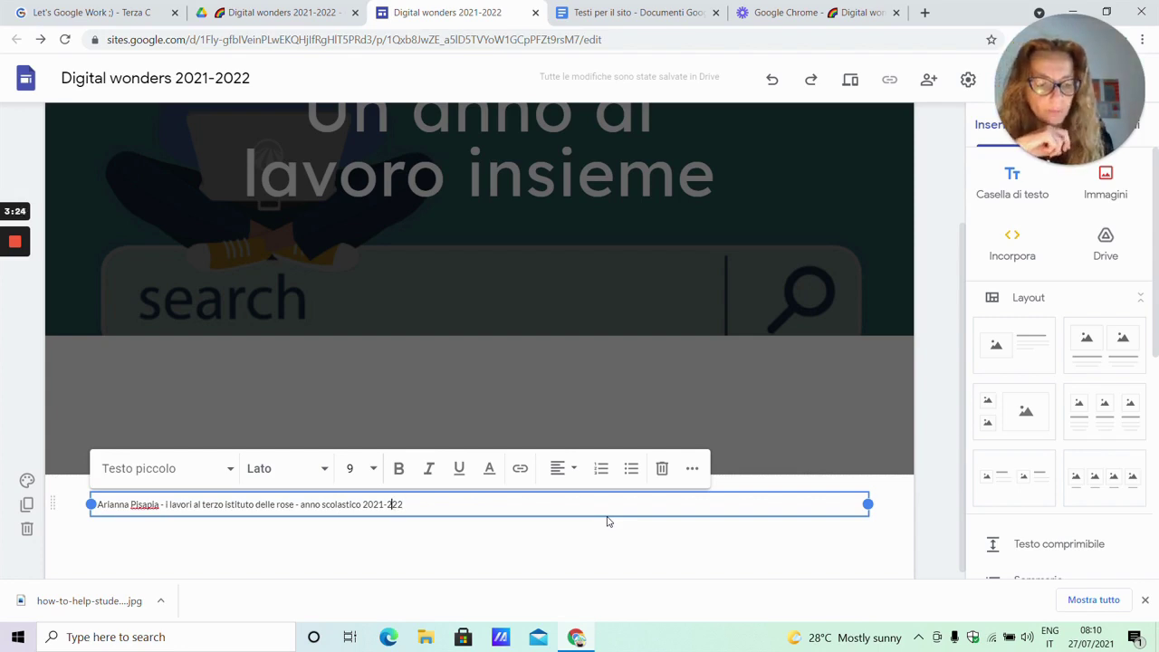
{"action": "key", "text": "Left"}
{"action": "key", "text": "Left"}
{"action": "type", "text": "0"}
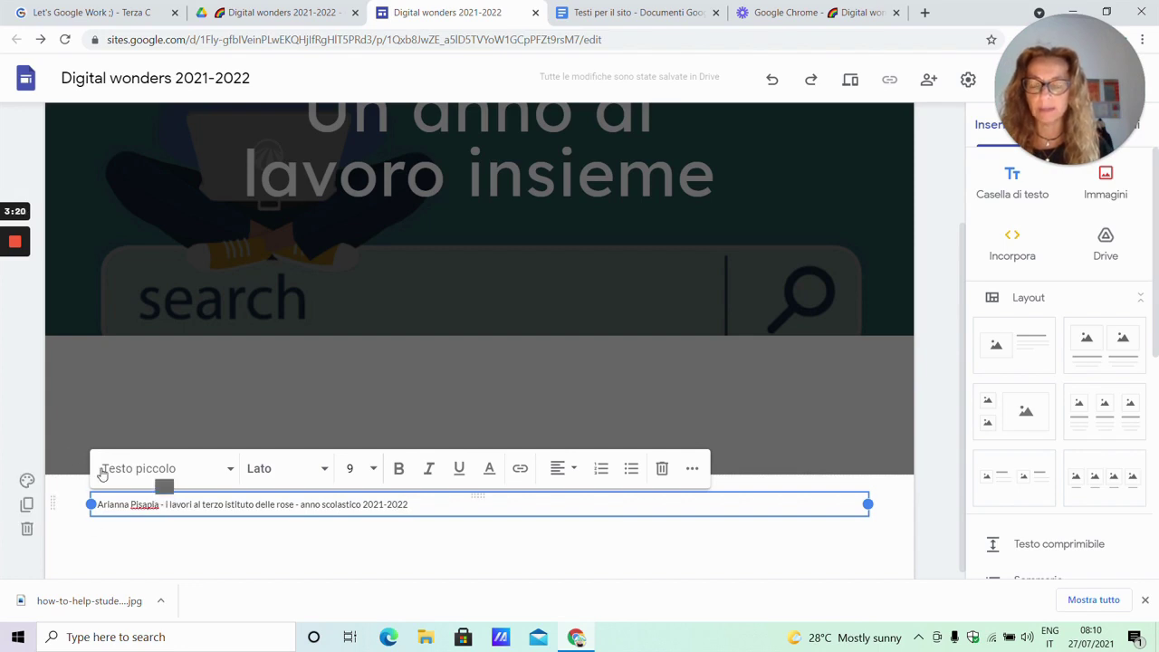
Centre the footer text and apply the Sottointestazione text style to it
{"action": "left_click", "coordinate": [558, 471]}
{"action": "left_click", "coordinate": [558, 513]}
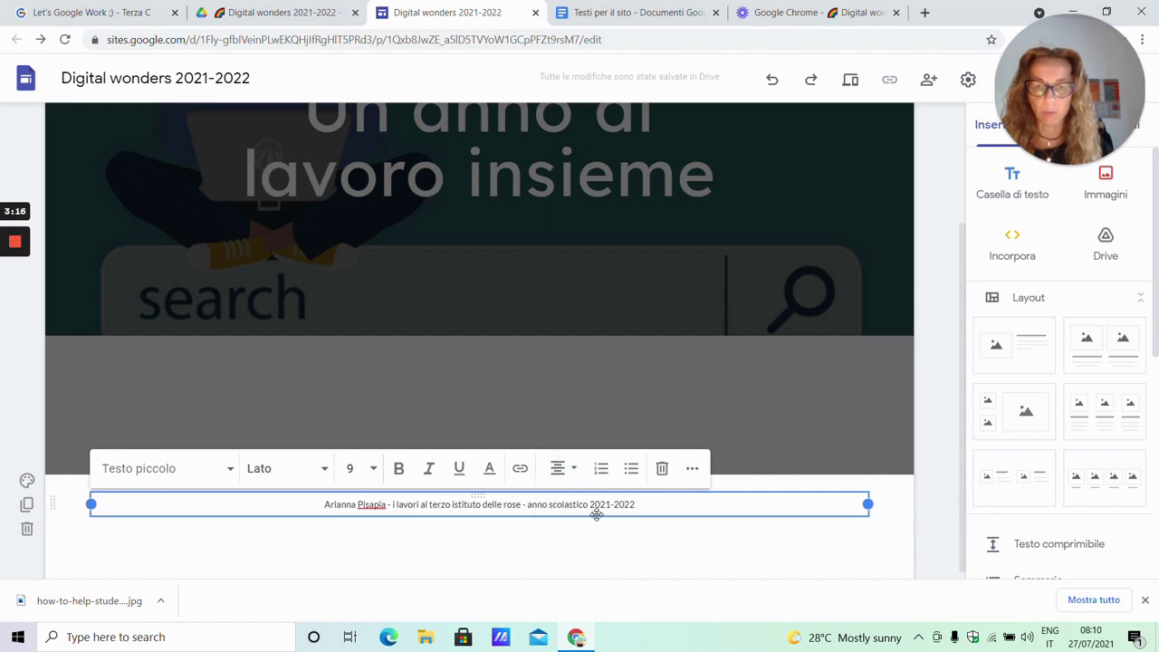
{"action": "left_click", "coordinate": [303, 478]}
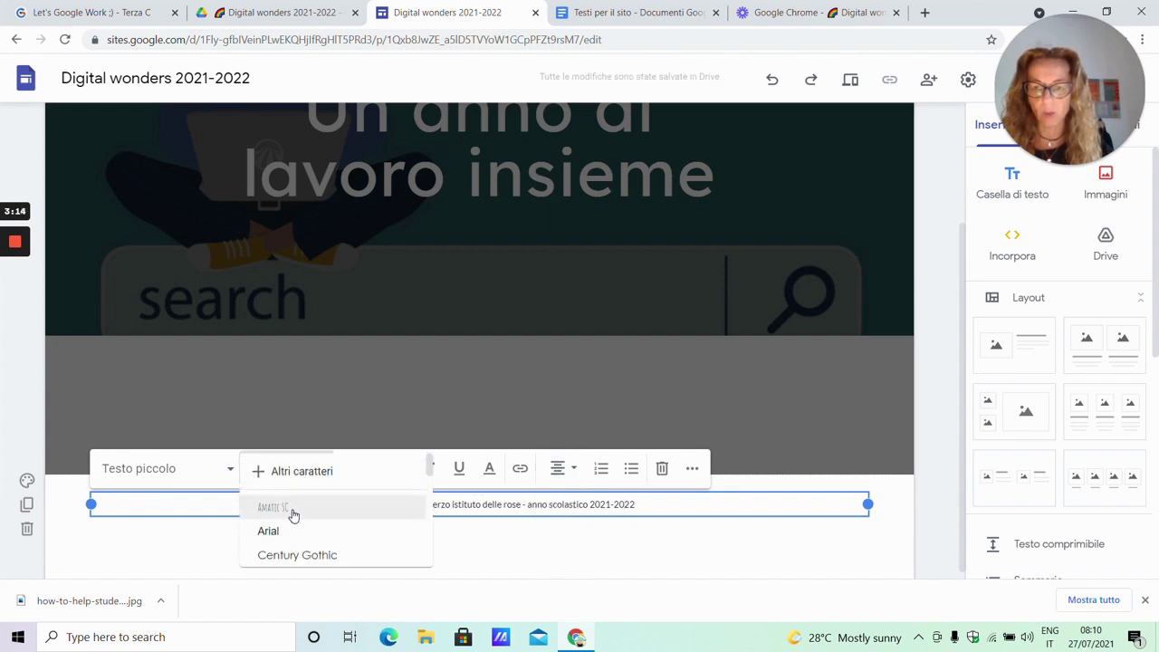
{"action": "left_click", "coordinate": [202, 478]}
{"action": "left_click", "coordinate": [200, 477]}
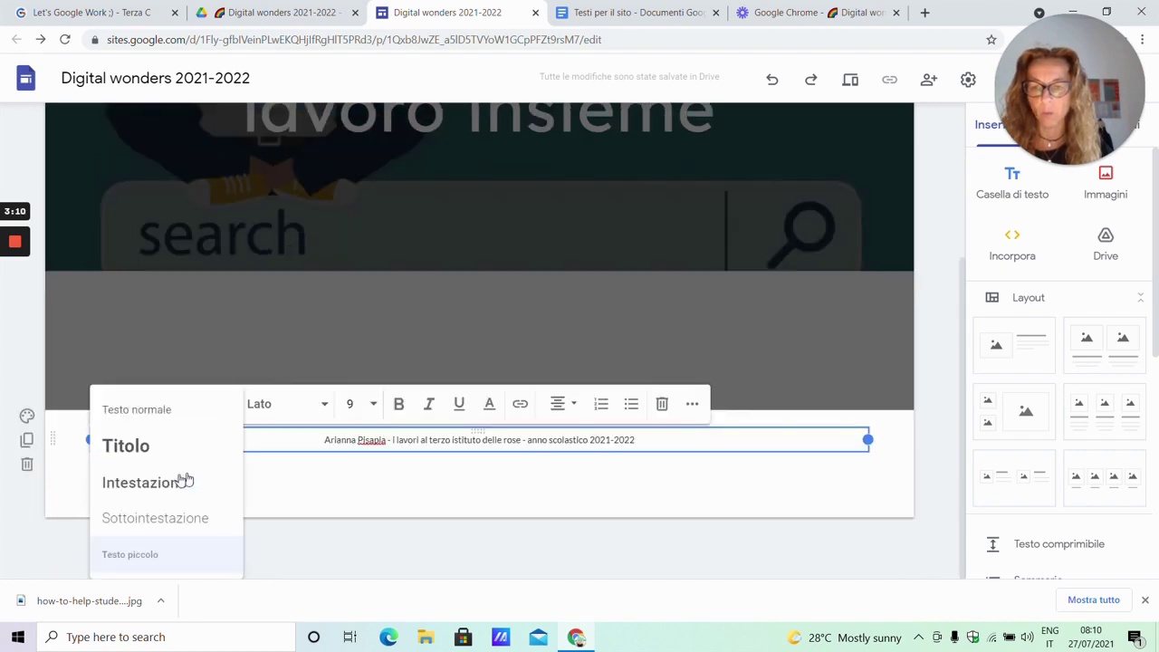
{"action": "left_click", "coordinate": [170, 524]}
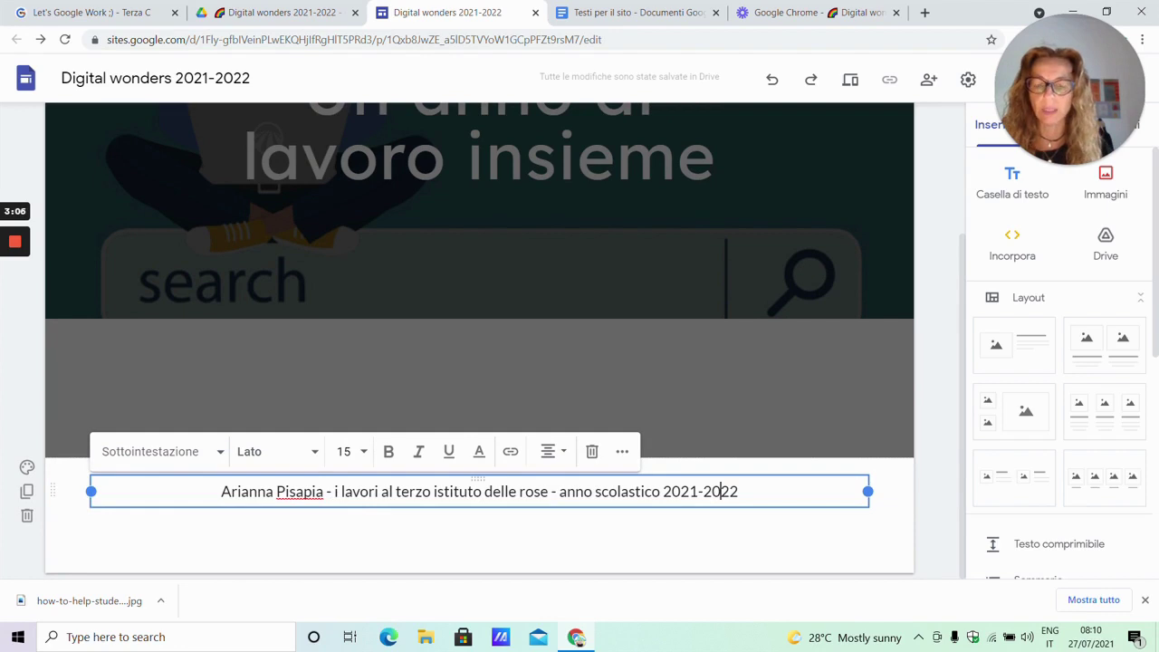
Set the footer section's background to Enfasi 2 and return to editing the page body
{"action": "left_click", "coordinate": [27, 469]}
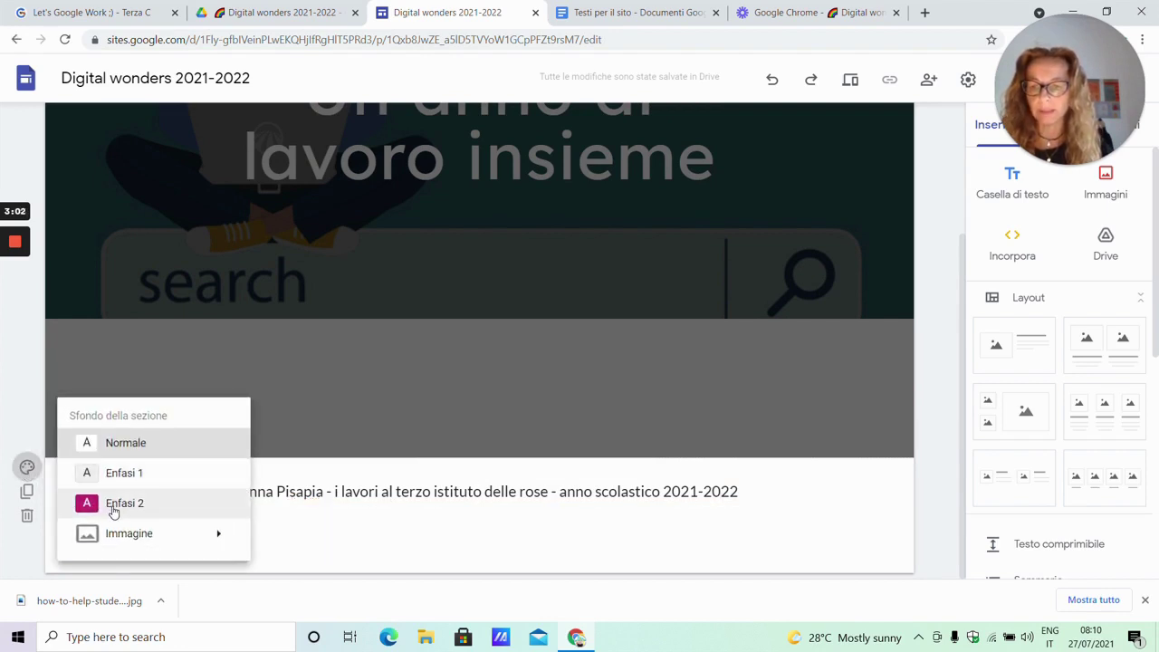
{"action": "left_click", "coordinate": [113, 507]}
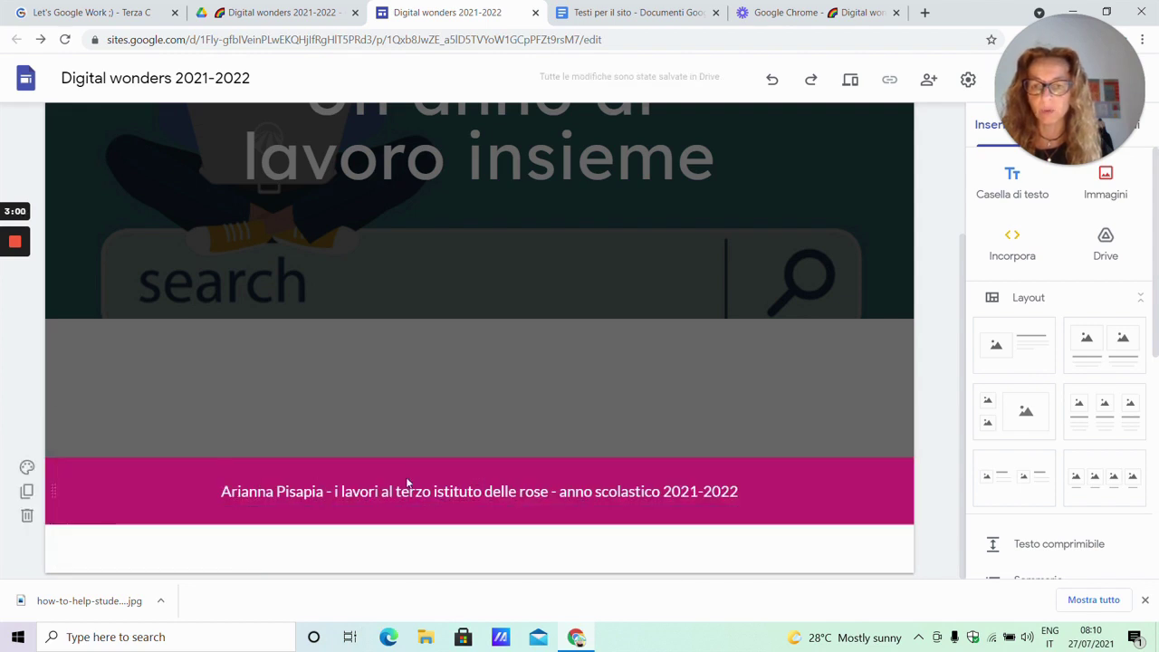
{"action": "scroll", "coordinate": [717, 506], "scroll_direction": "up", "scroll_amount": 2}
{"action": "scroll", "coordinate": [726, 503], "scroll_direction": "down", "scroll_amount": 2}
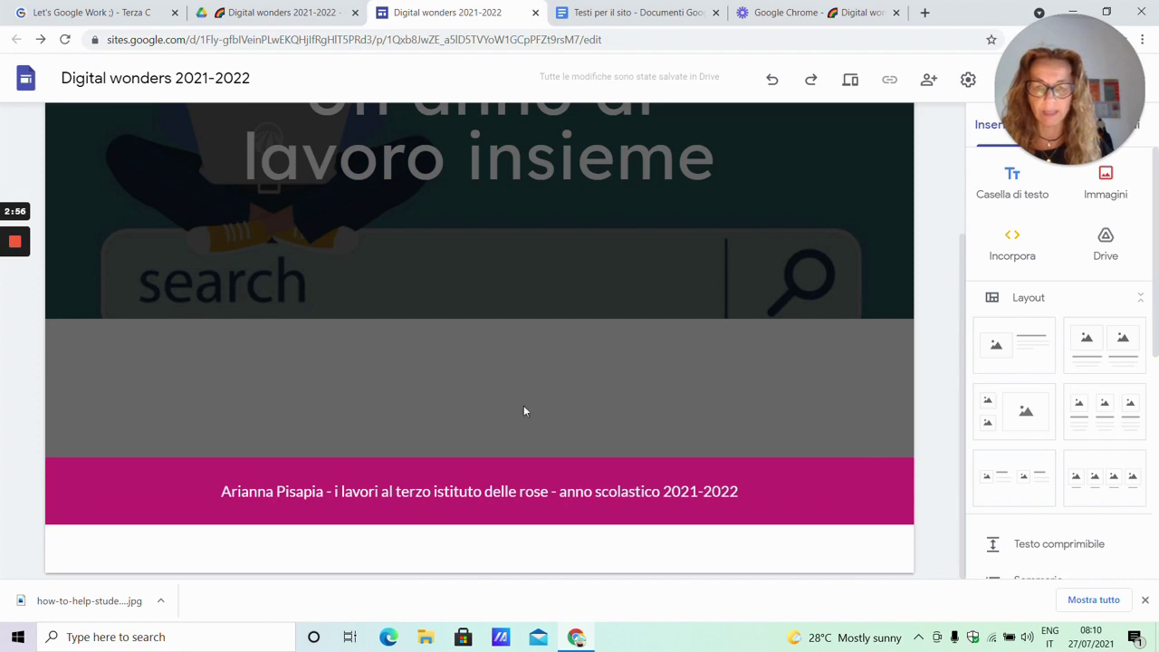
{"action": "left_click", "coordinate": [226, 397]}
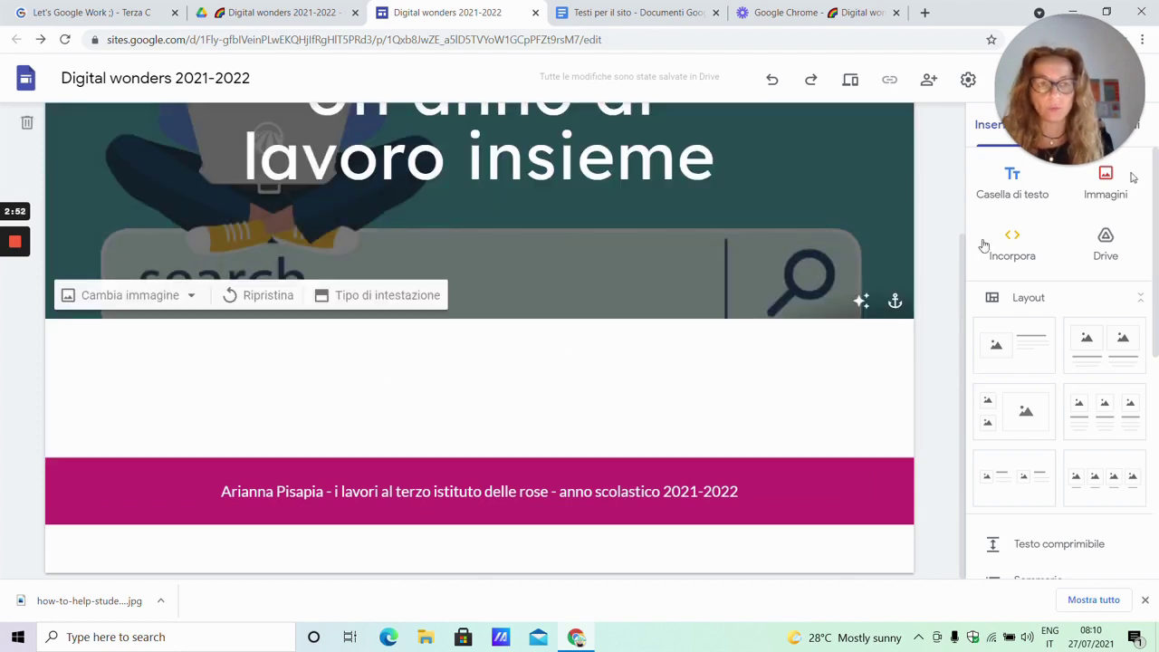
{"action": "left_click_drag", "start_coordinate": [1143, 102], "coordinate": [43, 551]}
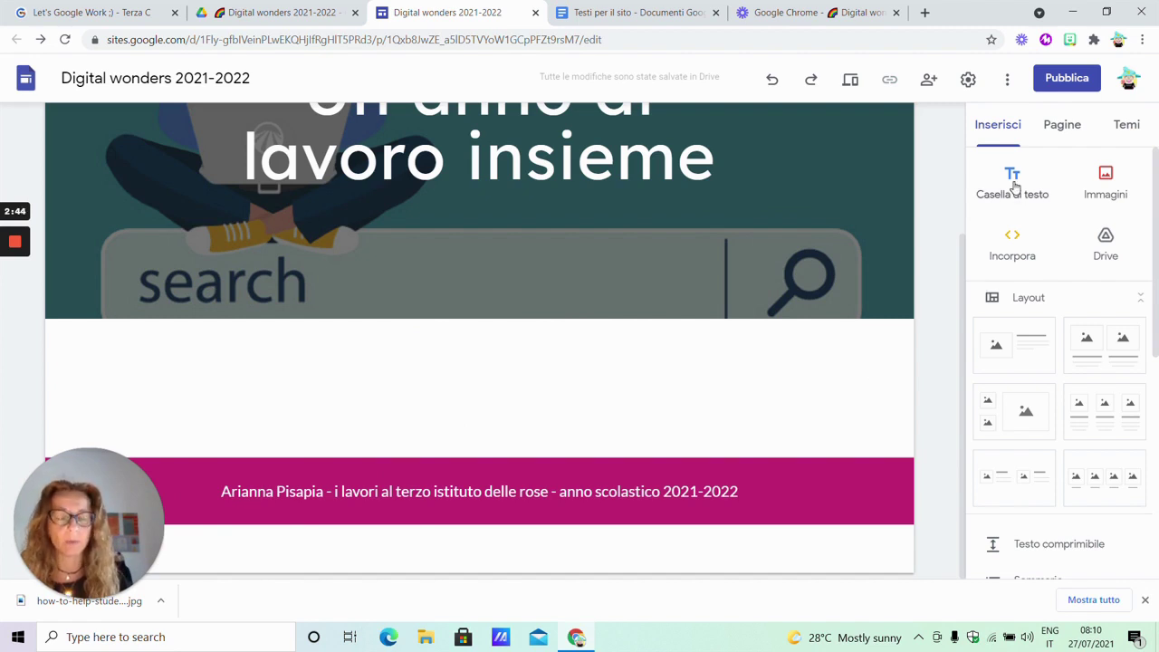
{"action": "left_click", "coordinate": [1066, 134]}
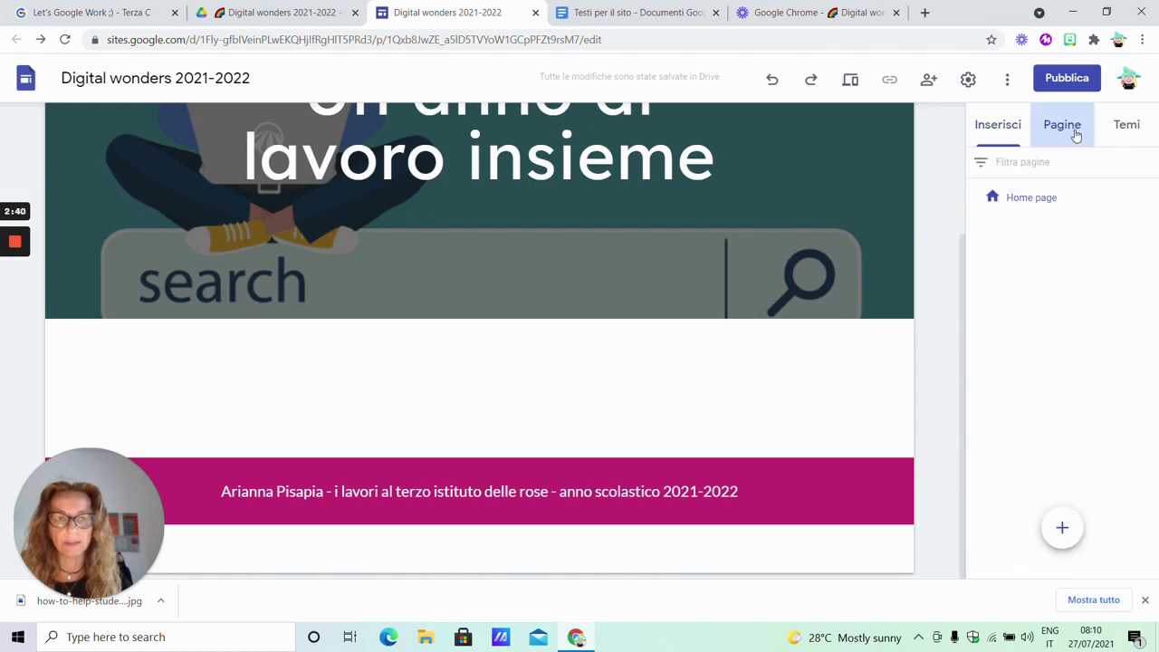
{"action": "left_click", "coordinate": [1128, 125]}
{"action": "left_click", "coordinate": [1058, 127]}
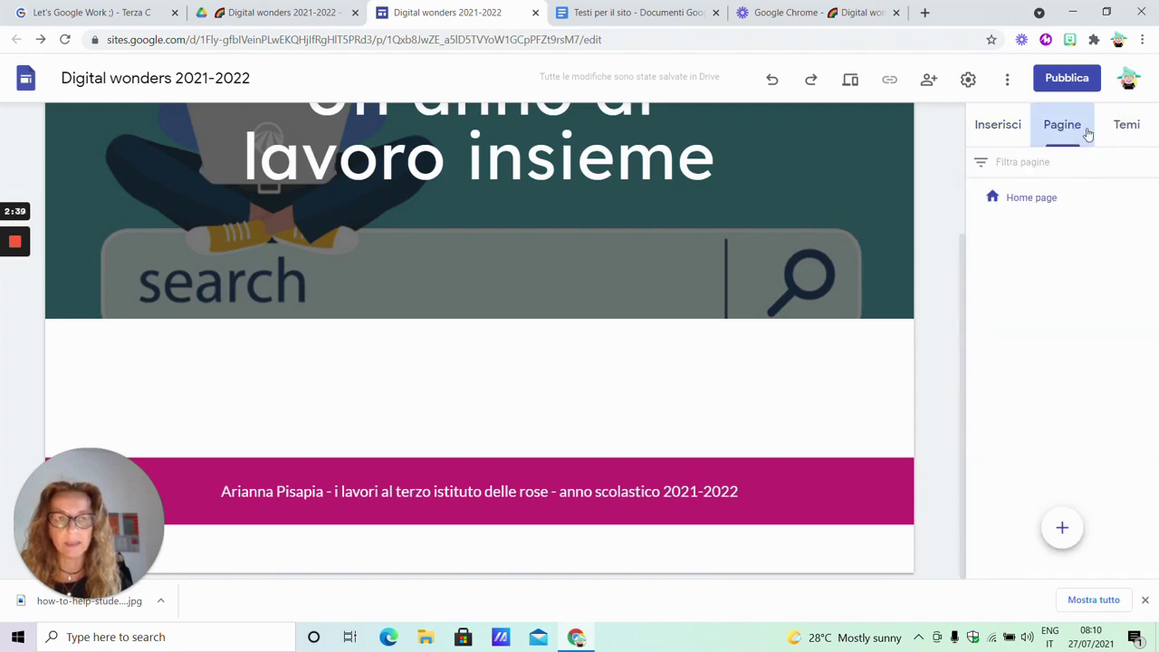
{"action": "left_click", "coordinate": [1004, 134]}
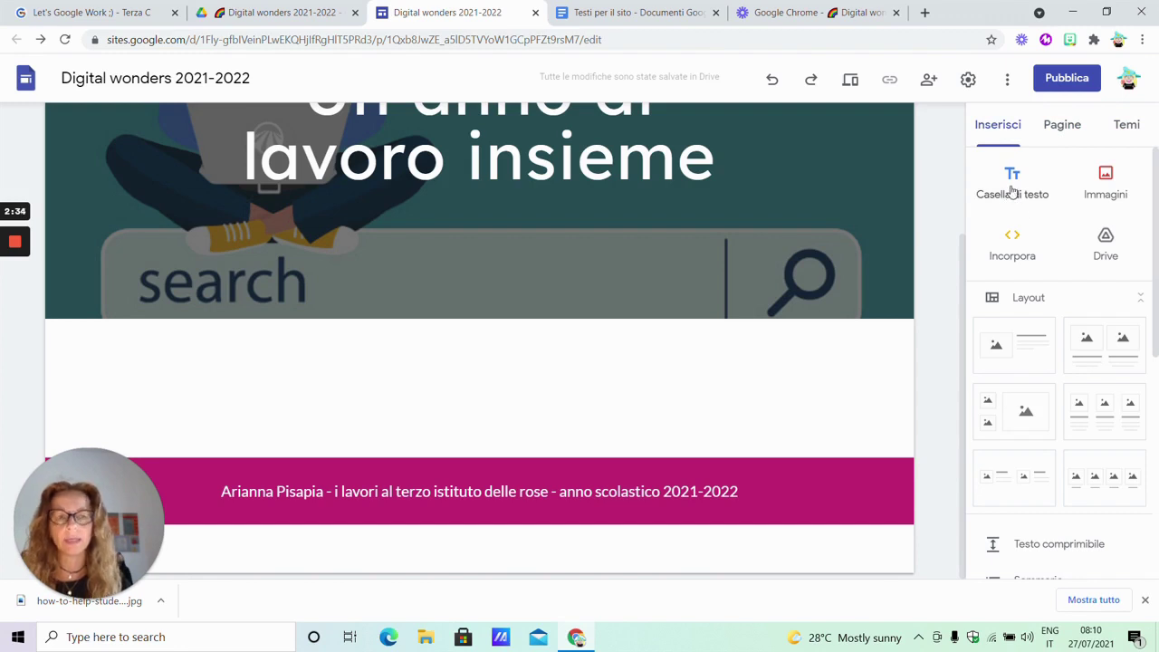
Insert a text box below the header and paste in the whole HOMEPAGE paragraph copied from the Testi per il sito document
{"action": "left_click", "coordinate": [1013, 188]}
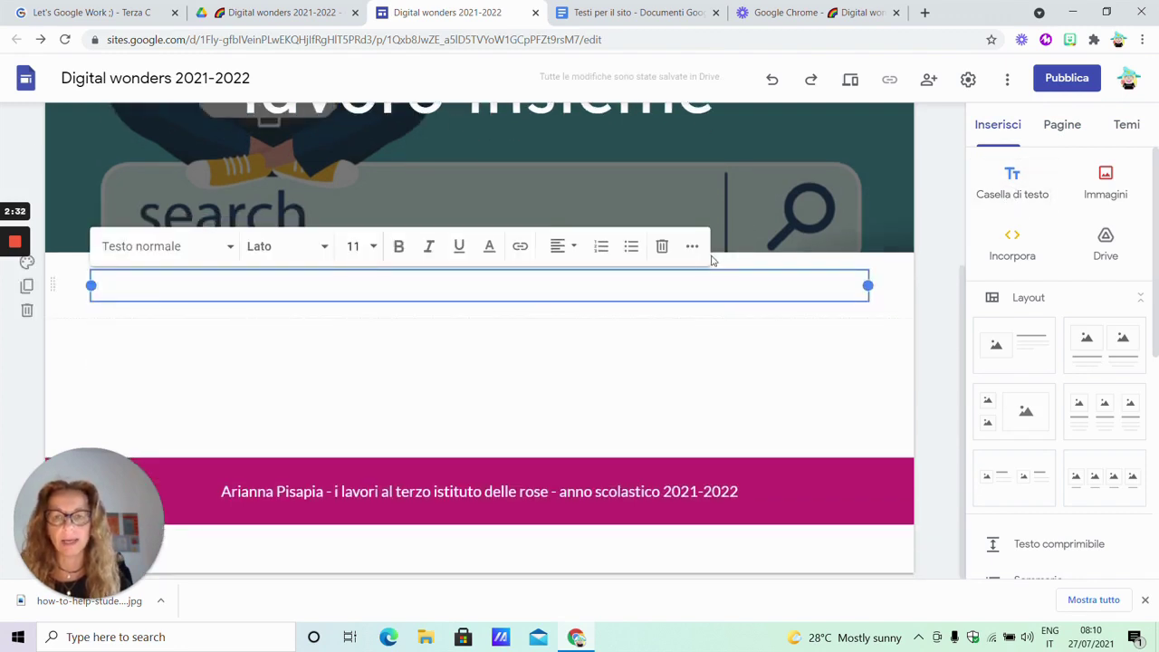
{"action": "left_click", "coordinate": [634, 12]}
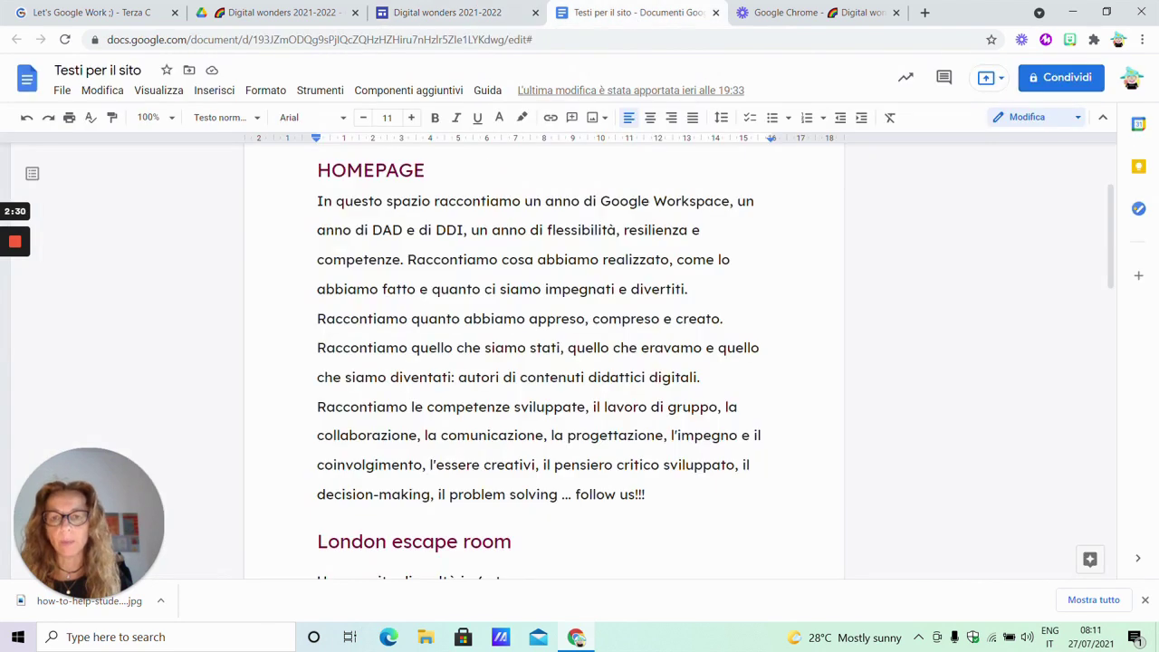
{"action": "left_click_drag", "start_coordinate": [317, 200], "coordinate": [645, 495]}
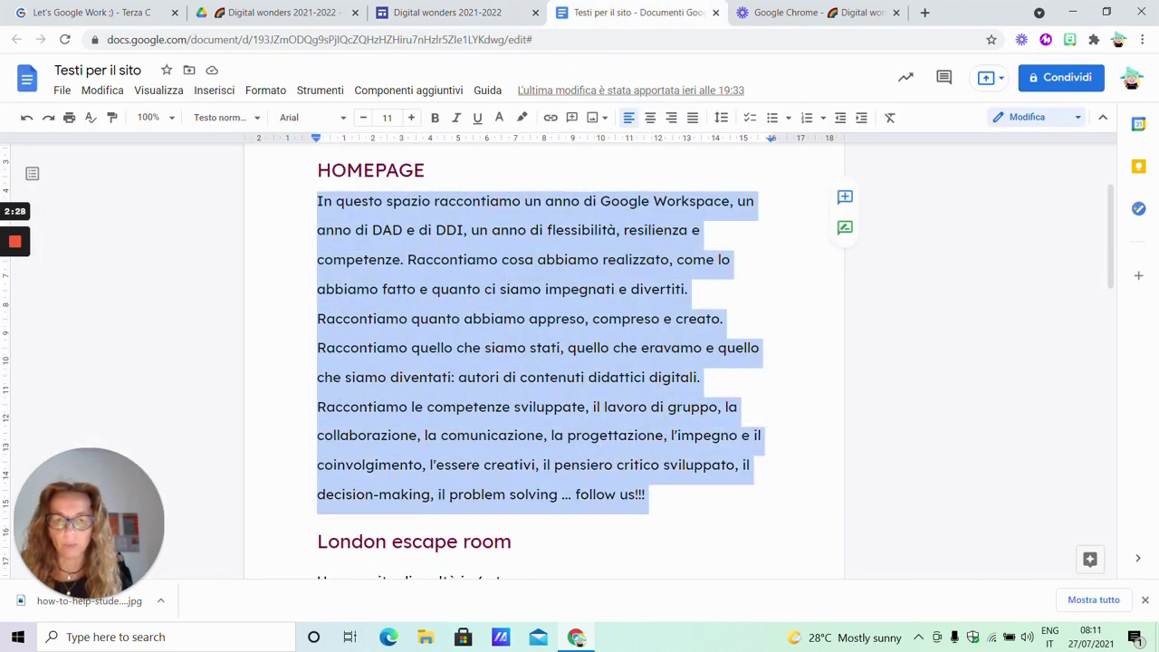
{"action": "right_click", "coordinate": [588, 489]}
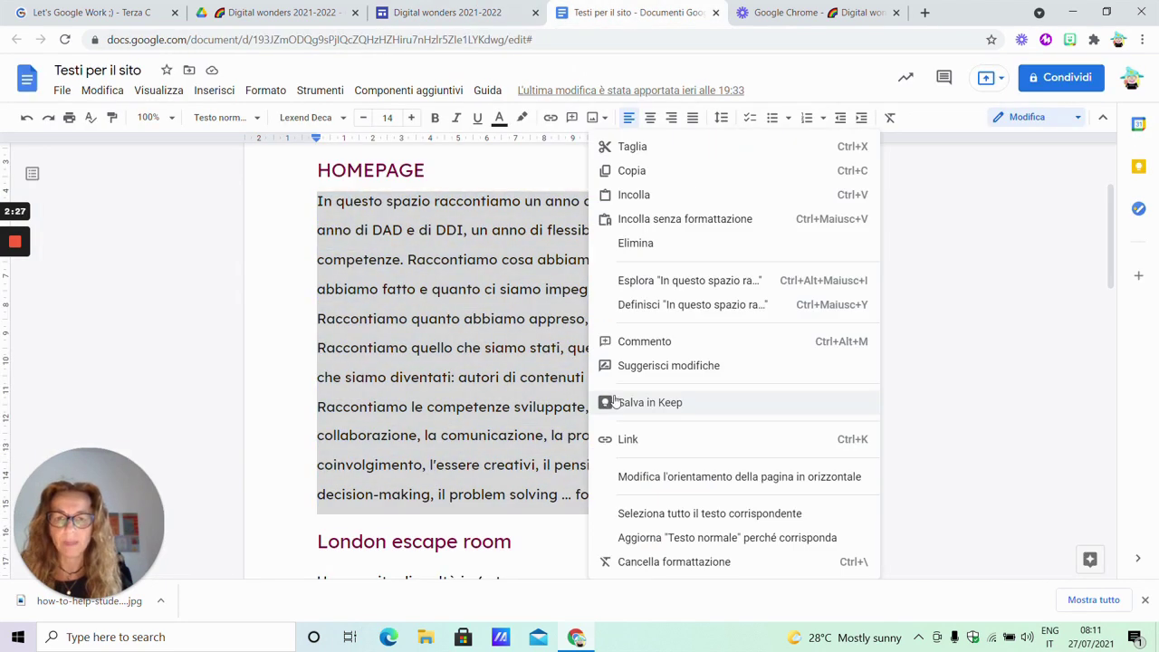
{"action": "left_click", "coordinate": [632, 167]}
{"action": "left_click", "coordinate": [486, 16]}
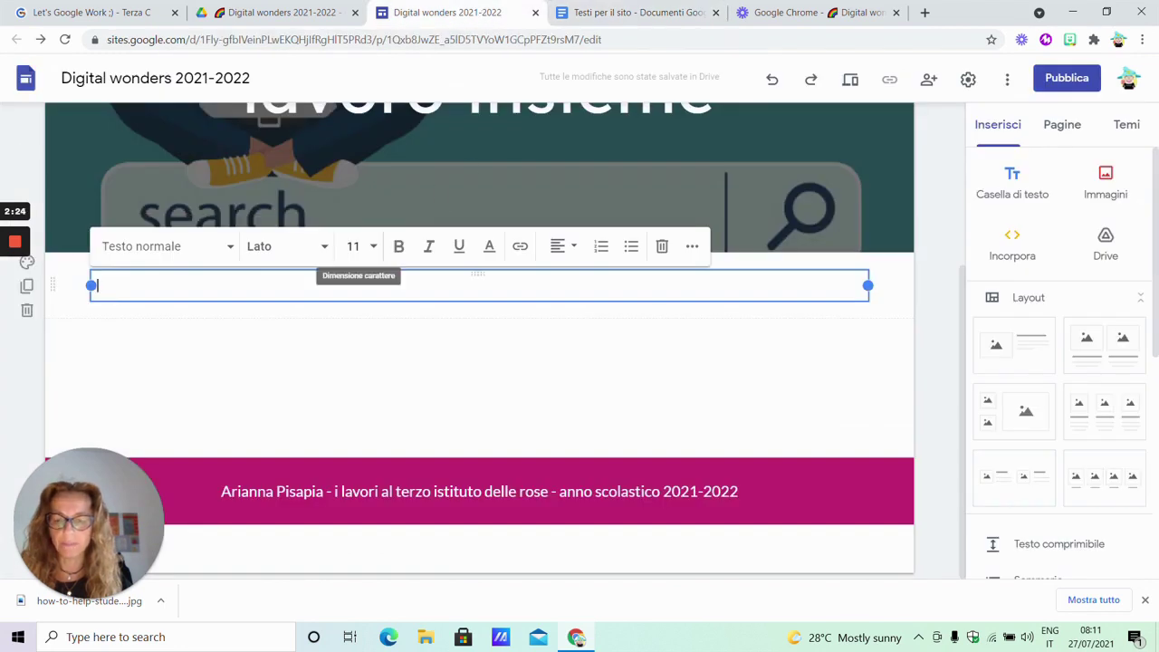
{"action": "type", "text": "In questo spazio raccontiamo un anno di Google Workspace, un anno di DAD e di DDI, un anno di flessibilità, resilienza e competenze. Raccontiamo cosa abbiamo realizzato, come lo abbiamo fatto e quanto ci siamo impegnati e divertiti. Raccontiamo quanto abbiamo appreso, compreso e creato. Raccontiamo quello che siamo stati, quello che eravamo e quello che siamo diventati: autori di contenuti didattici digitali. Raccontiamo le competenze sviluppate, il lavoro di gruppo, la collaborazione, la comunicazione, la progettazione, l'impegno e il coinvolgimento, l'essere creativi, il pensiero critico sviluppato, il decision-making, il problem solving ... follow us!!!"}
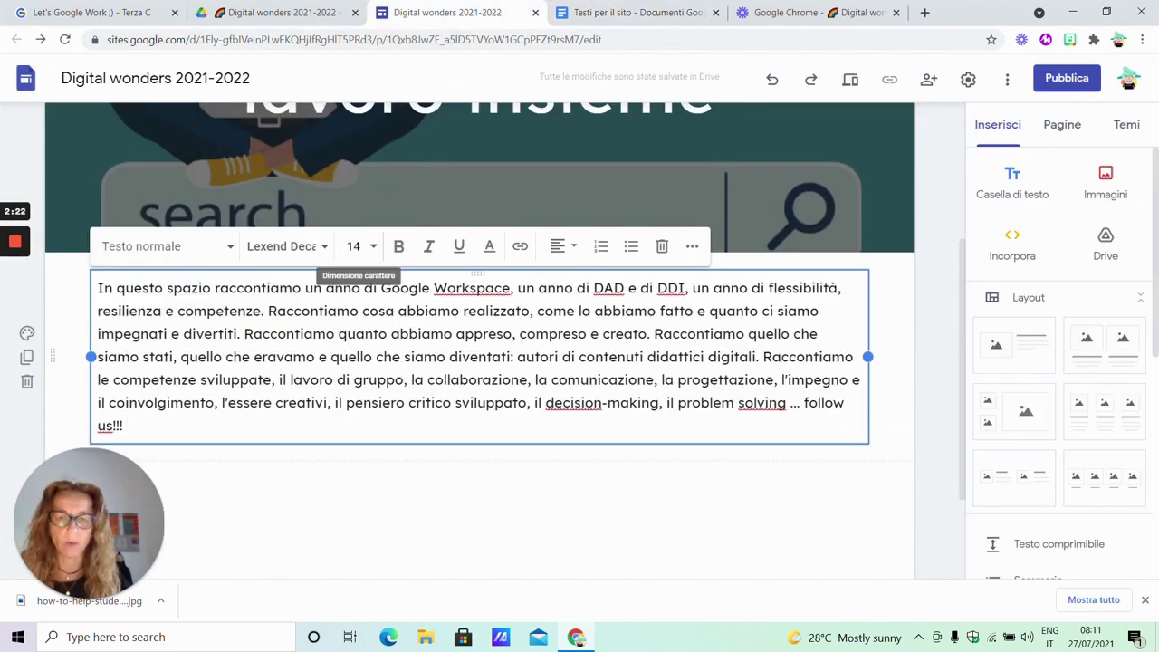
Insert the Learning-cuate image from the recent Drive files and place it to the left of the homepage paragraph
{"action": "left_click", "coordinate": [1106, 181]}
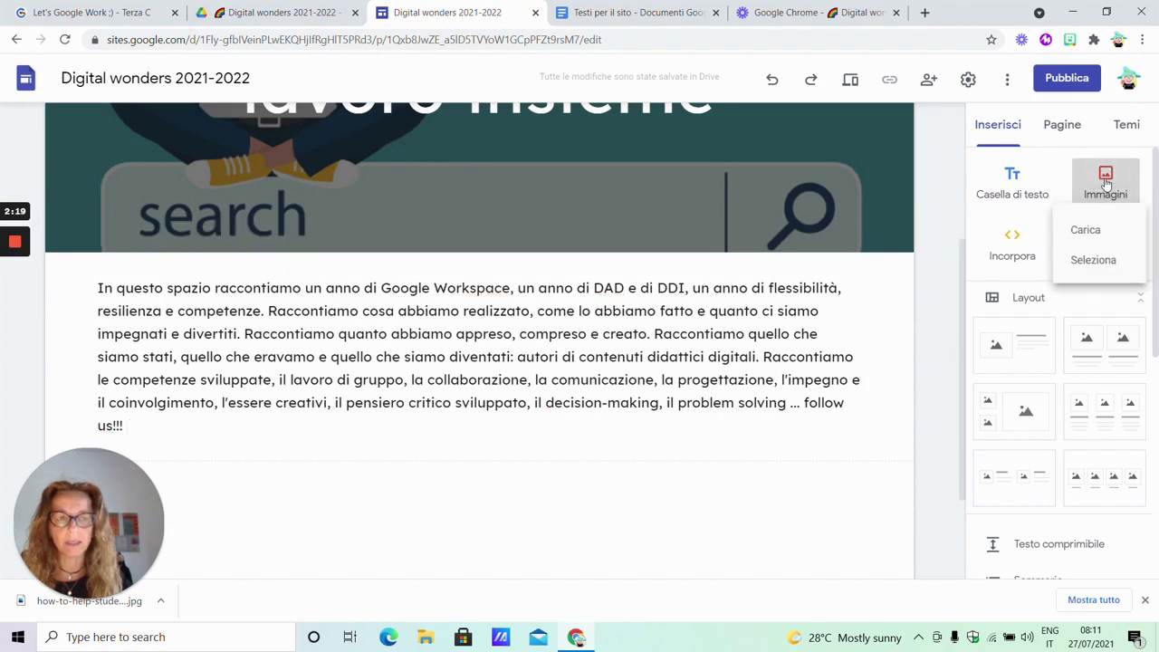
{"action": "left_click", "coordinate": [1096, 263]}
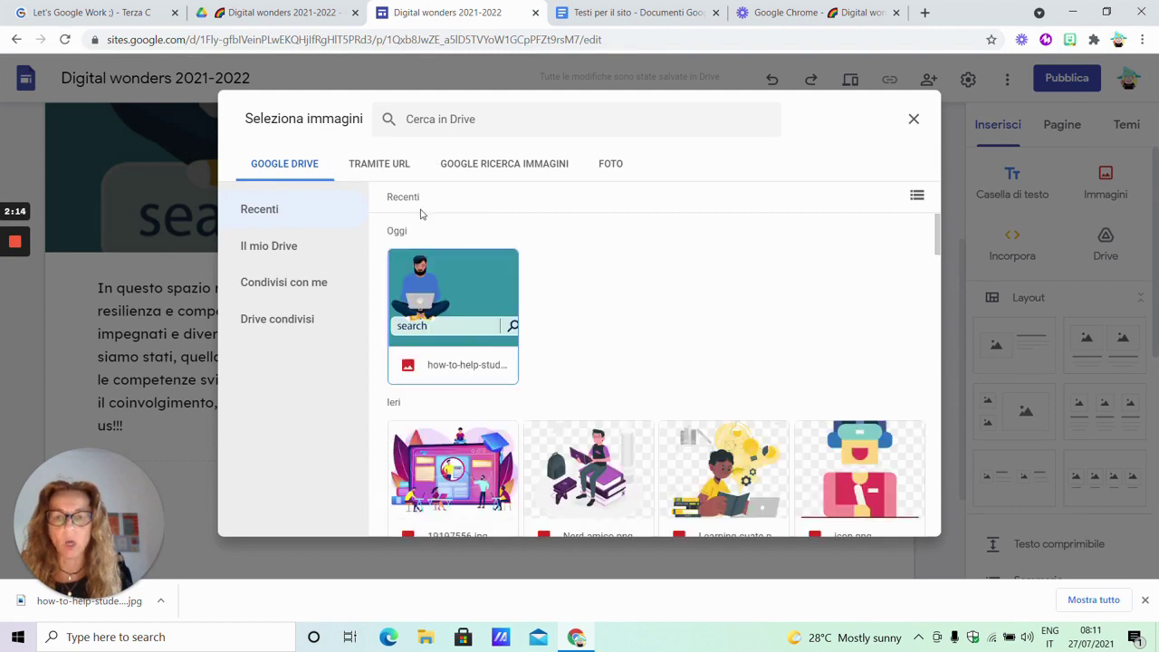
{"action": "scroll", "coordinate": [521, 316], "scroll_direction": "down", "scroll_amount": 1}
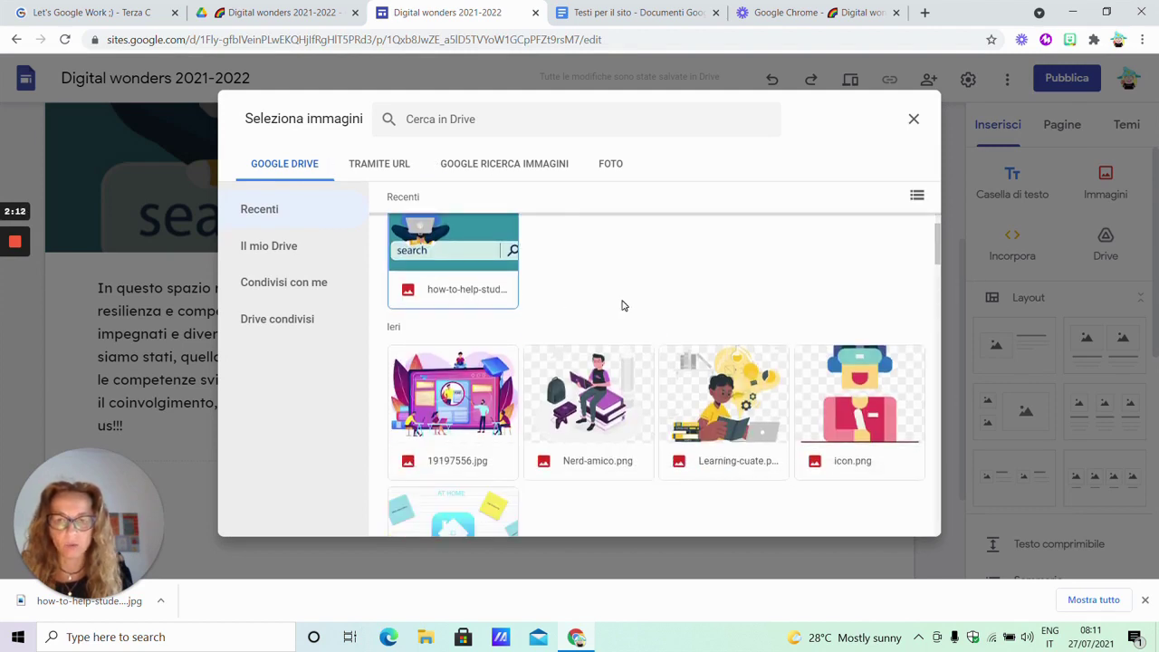
{"action": "scroll", "coordinate": [622, 304], "scroll_direction": "down", "scroll_amount": 1}
{"action": "left_click", "coordinate": [727, 323]}
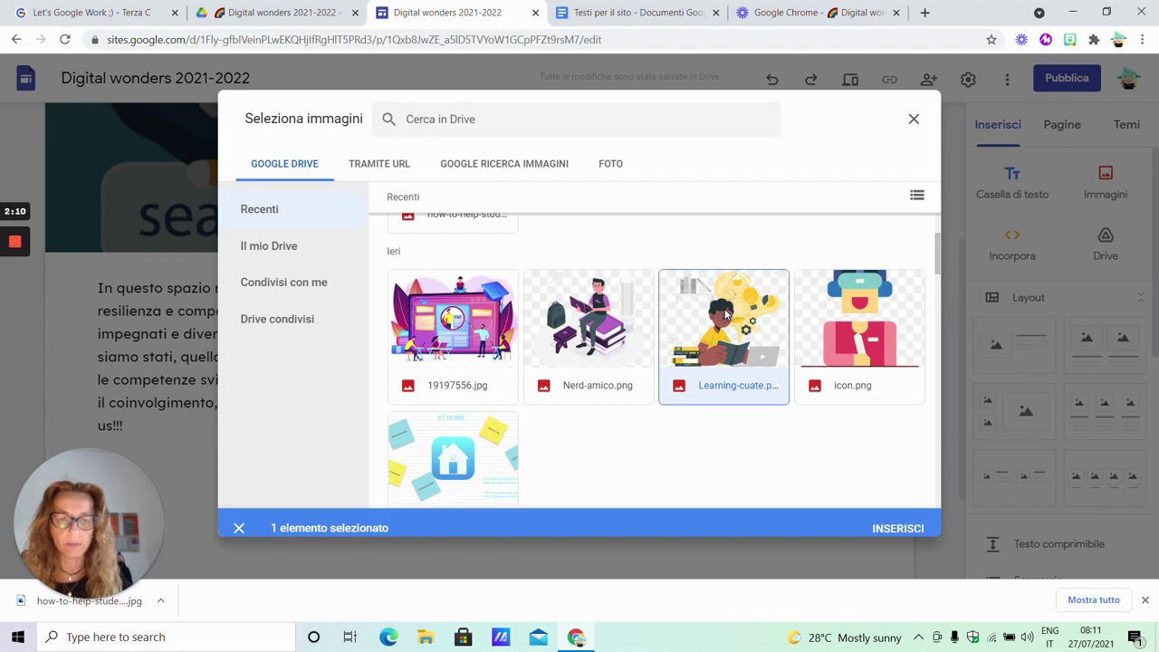
{"action": "left_click", "coordinate": [898, 518]}
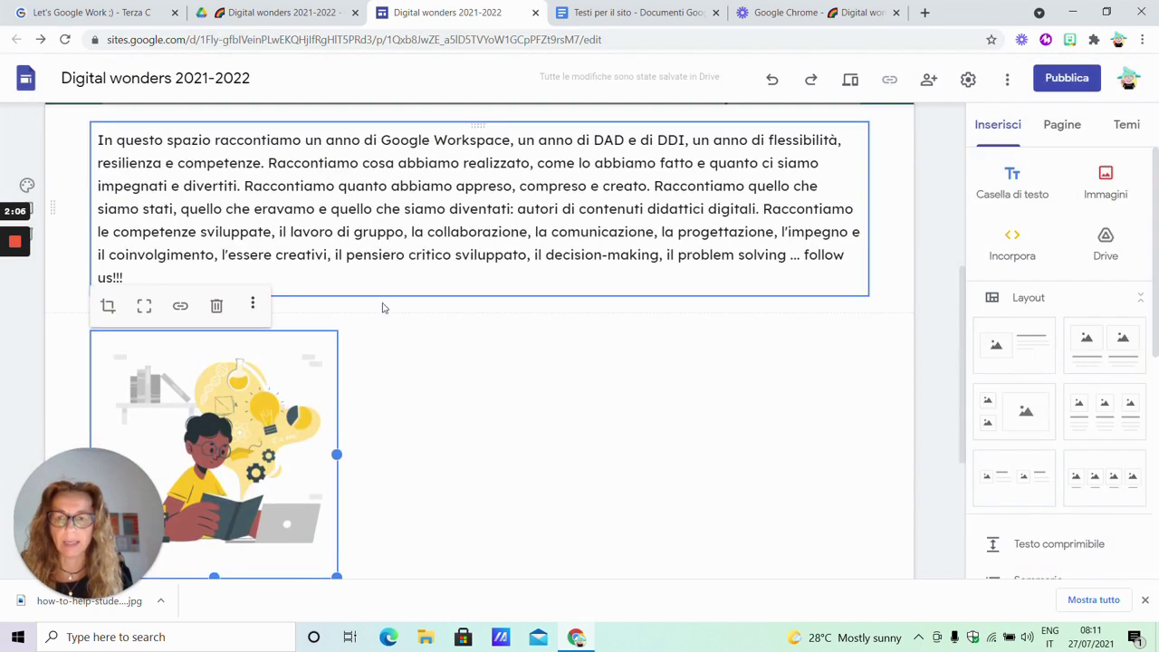
{"action": "left_click_drag", "start_coordinate": [271, 400], "coordinate": [168, 190]}
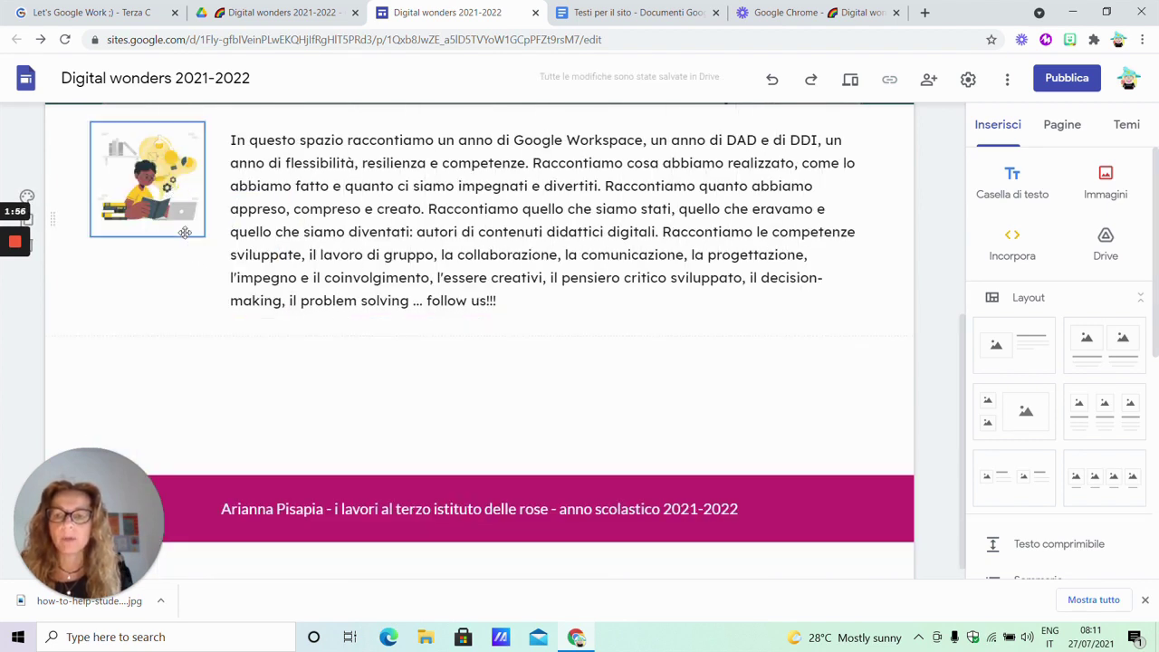
{"action": "scroll", "coordinate": [134, 176], "scroll_direction": "up", "scroll_amount": 1}
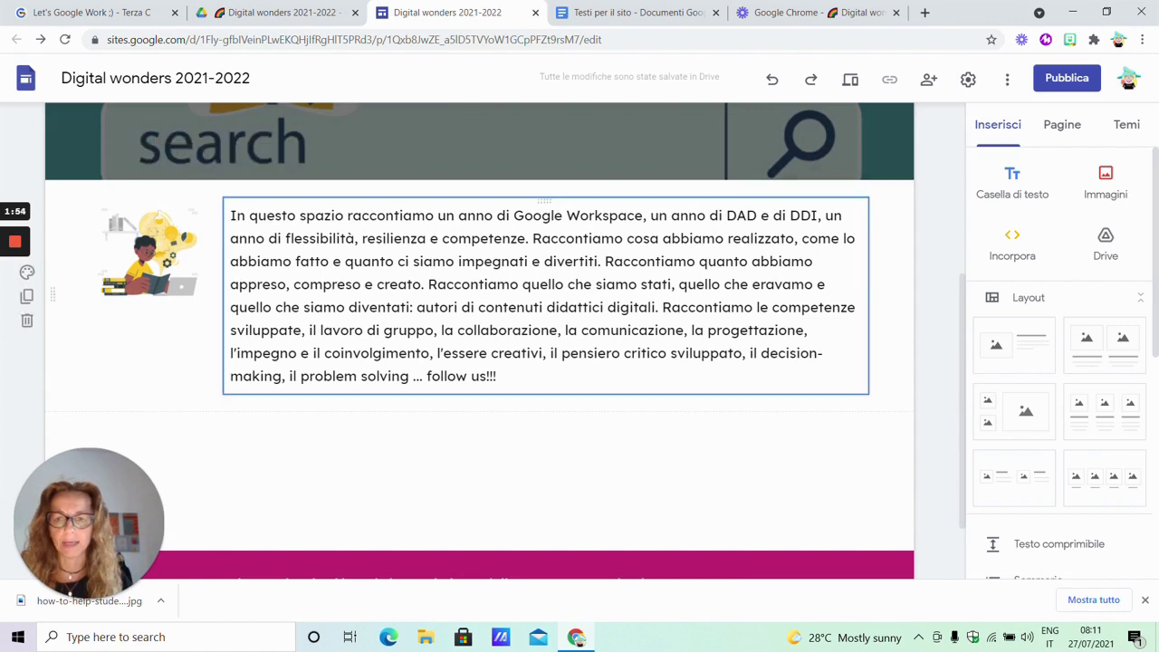
Narrow the homepage paragraph's text box from its left edge and enlarge the Learning-cuate image to fill the freed space
{"action": "left_click", "coordinate": [323, 285]}
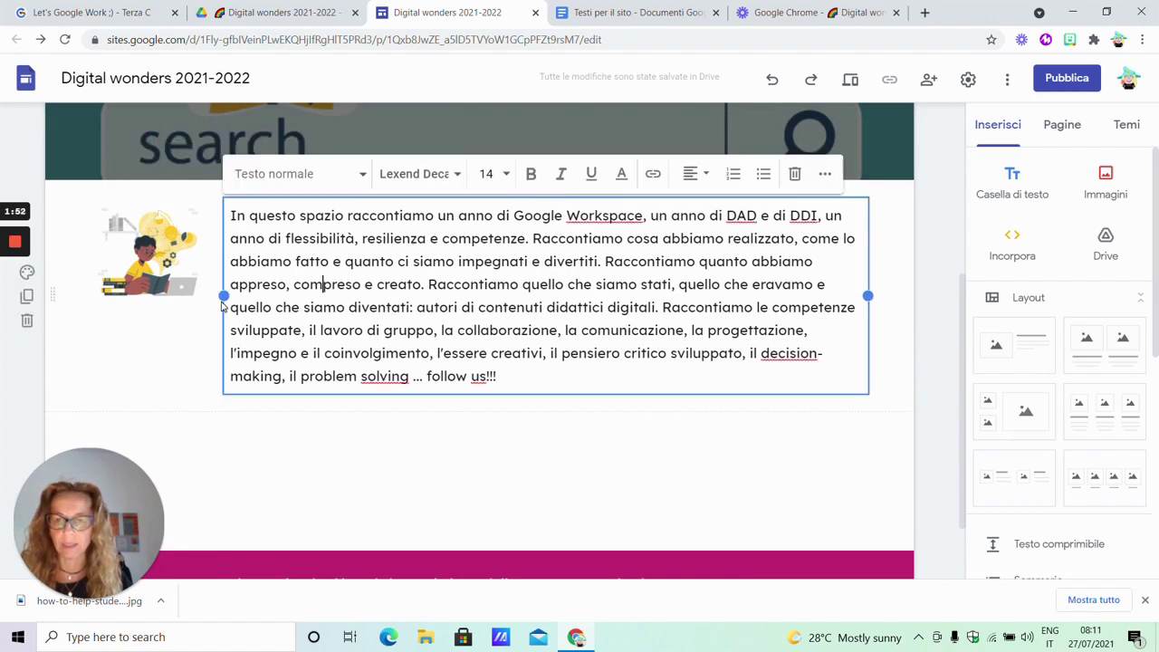
{"action": "left_click_drag", "start_coordinate": [223, 295], "coordinate": [356, 319]}
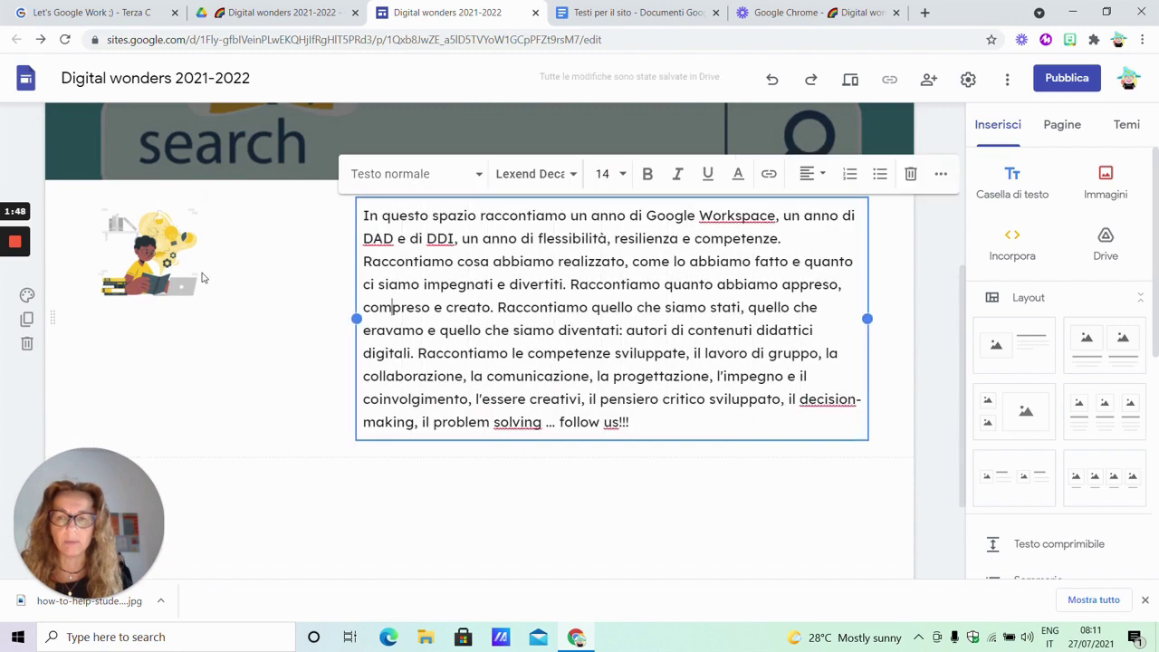
{"action": "left_click", "coordinate": [196, 279]}
{"action": "left_click_drag", "start_coordinate": [204, 311], "coordinate": [334, 421]}
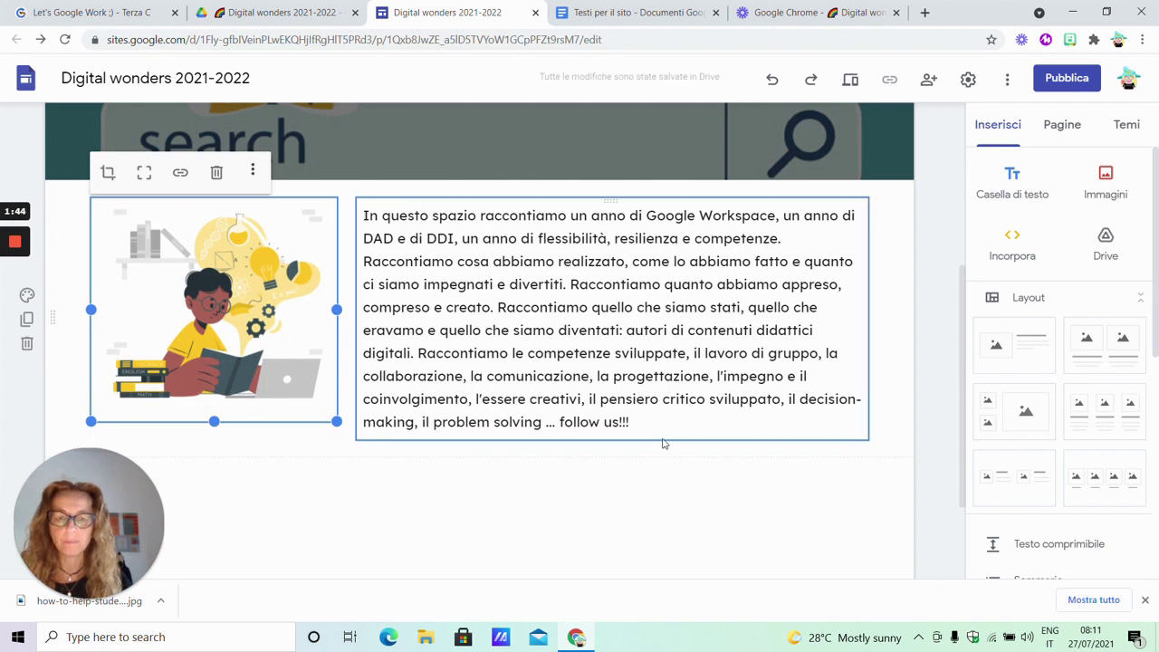
{"action": "scroll", "coordinate": [538, 396], "scroll_direction": "down", "scroll_amount": 2}
{"action": "scroll", "coordinate": [699, 406], "scroll_direction": "up", "scroll_amount": 5}
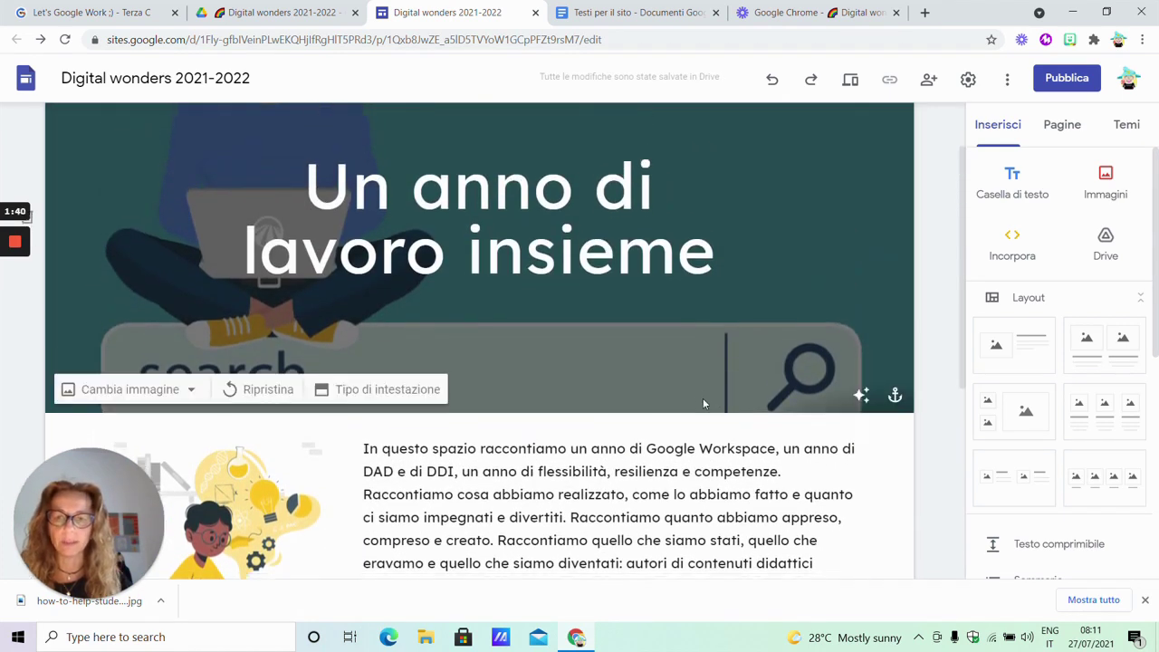
{"action": "scroll", "coordinate": [703, 397], "scroll_direction": "down", "scroll_amount": 3}
{"action": "scroll", "coordinate": [743, 401], "scroll_direction": "down", "scroll_amount": 1}
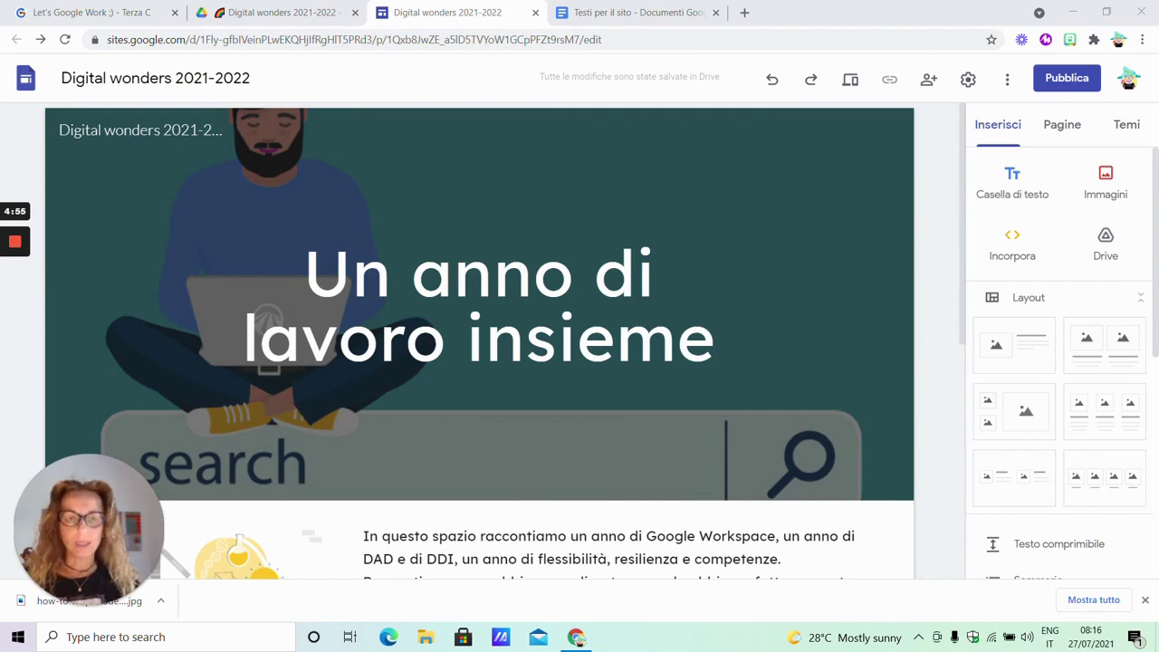
Add a new page without entering a name and delete it again
{"action": "left_click", "coordinate": [1058, 132]}
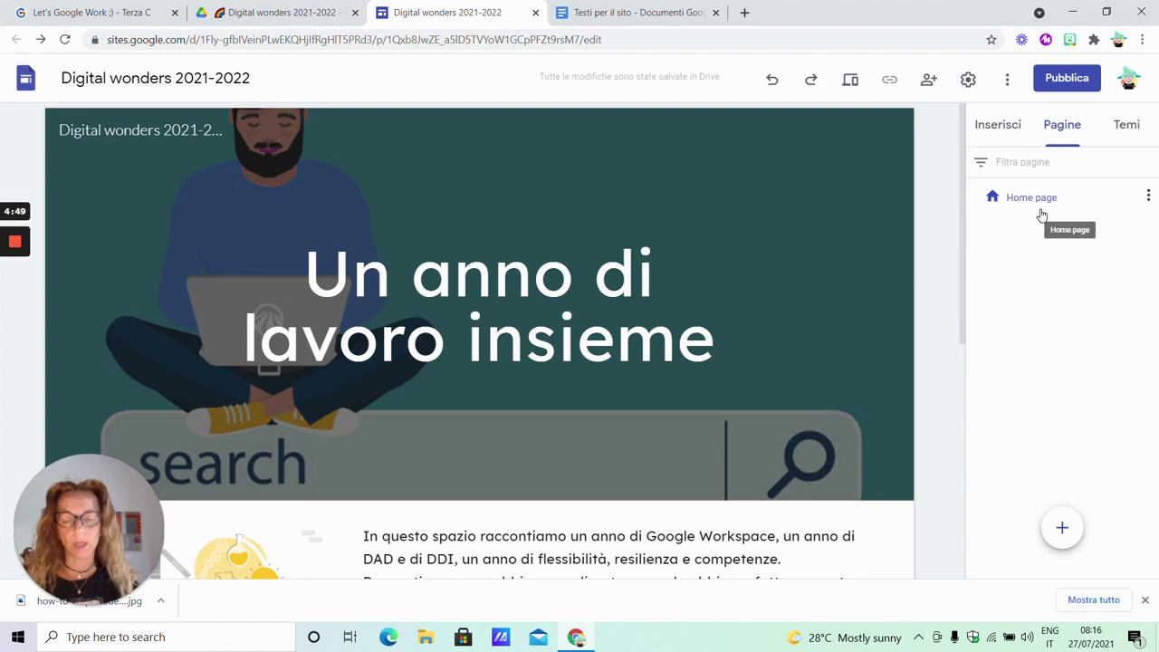
{"action": "mouse_move", "coordinate": [1063, 530]}
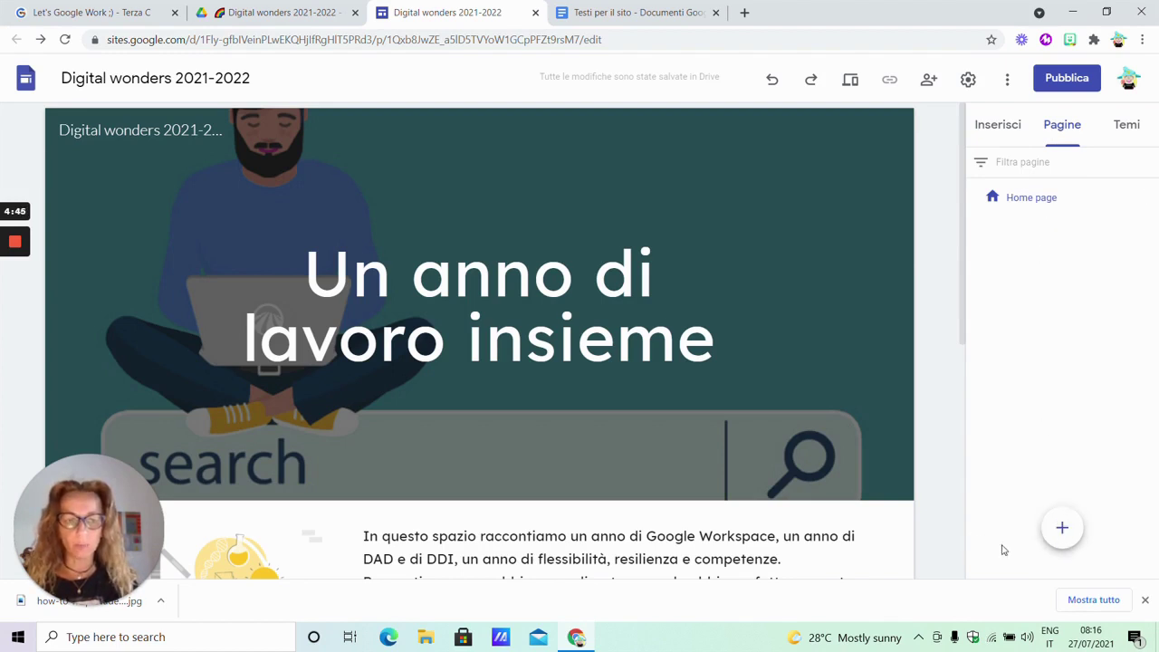
{"action": "left_click", "coordinate": [1062, 531]}
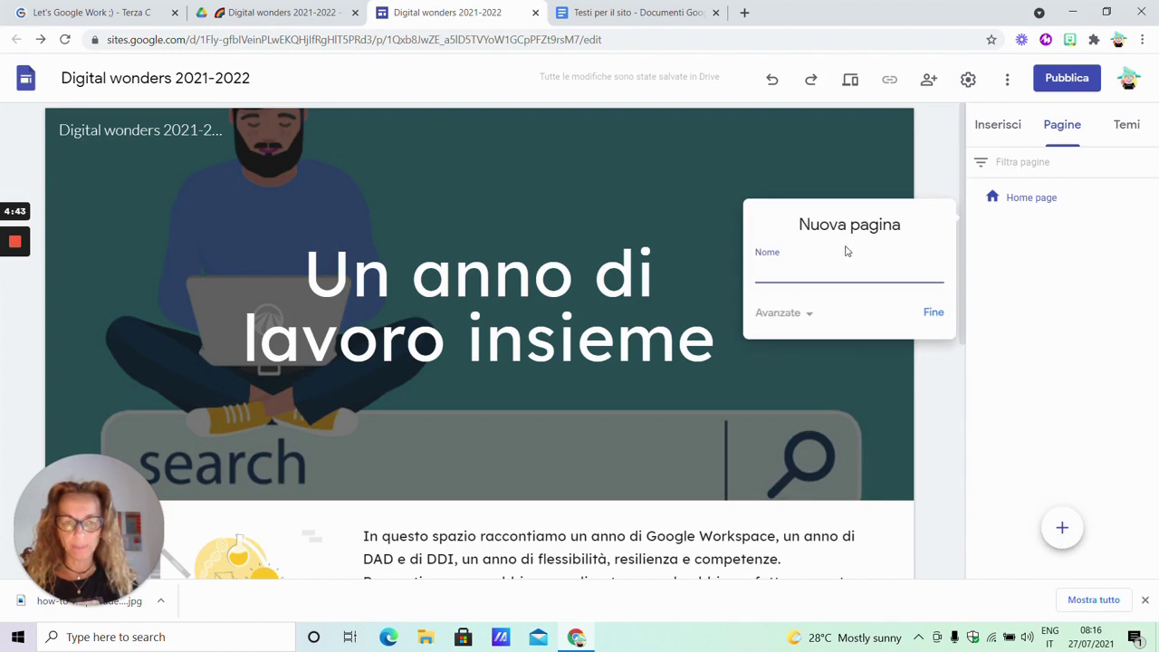
{"action": "left_click", "coordinate": [941, 315]}
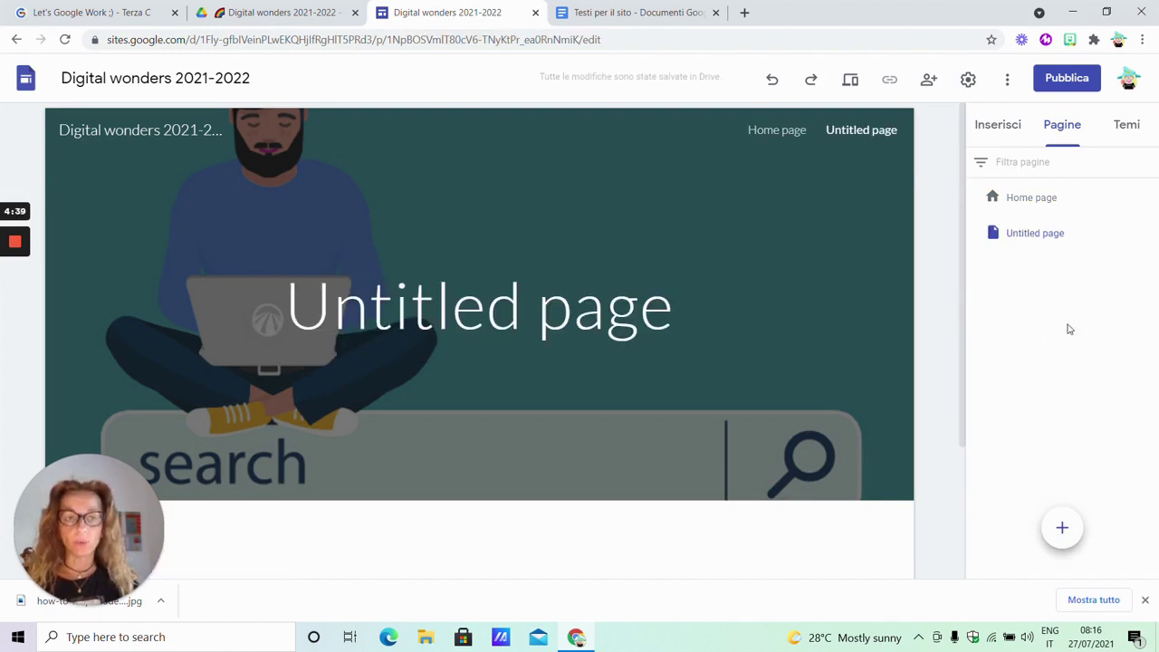
{"action": "left_click", "coordinate": [1149, 233]}
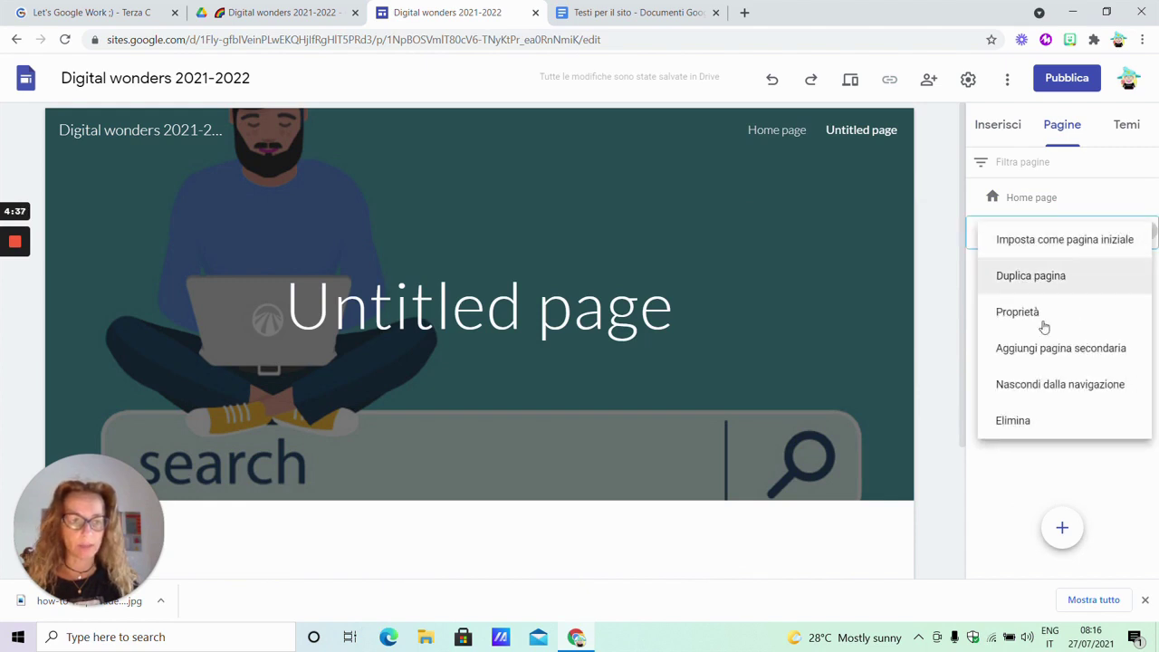
{"action": "left_click", "coordinate": [1025, 424]}
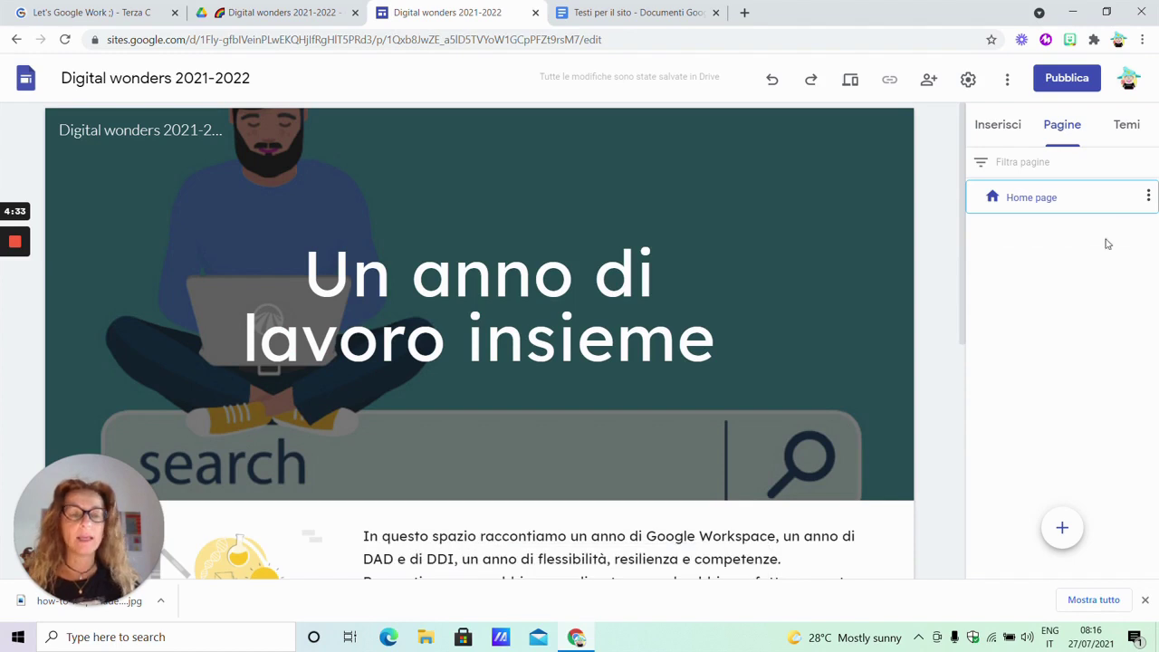
Duplicate the Home page and name the copy Prima C
{"action": "left_click", "coordinate": [1150, 198]}
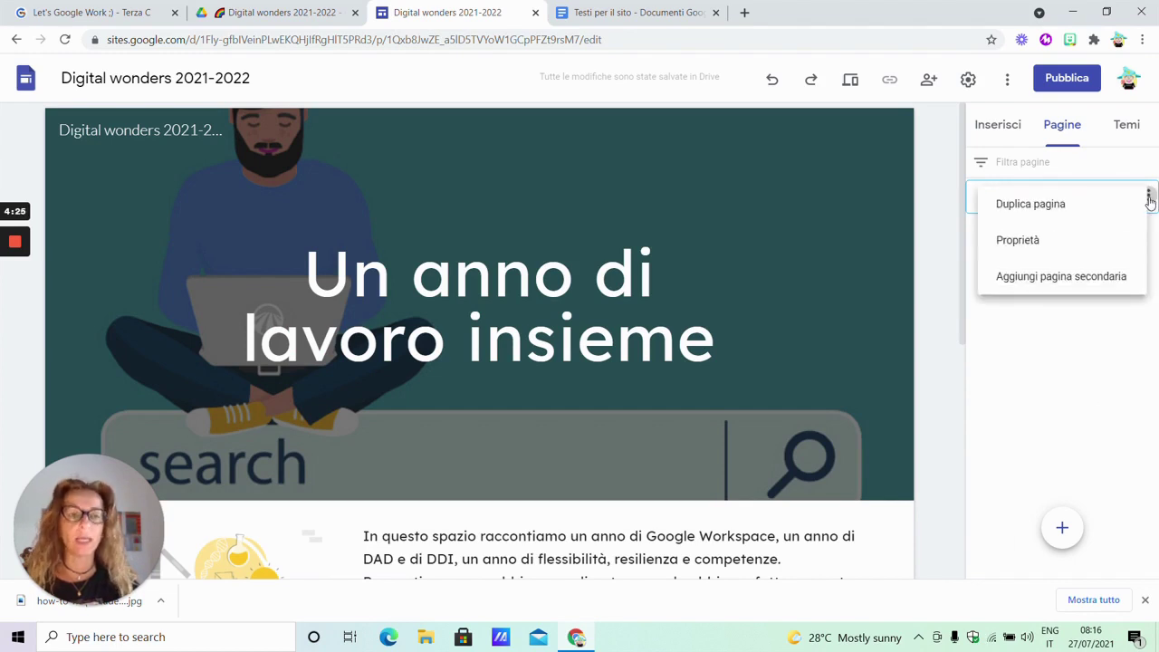
{"action": "left_click", "coordinate": [1158, 349]}
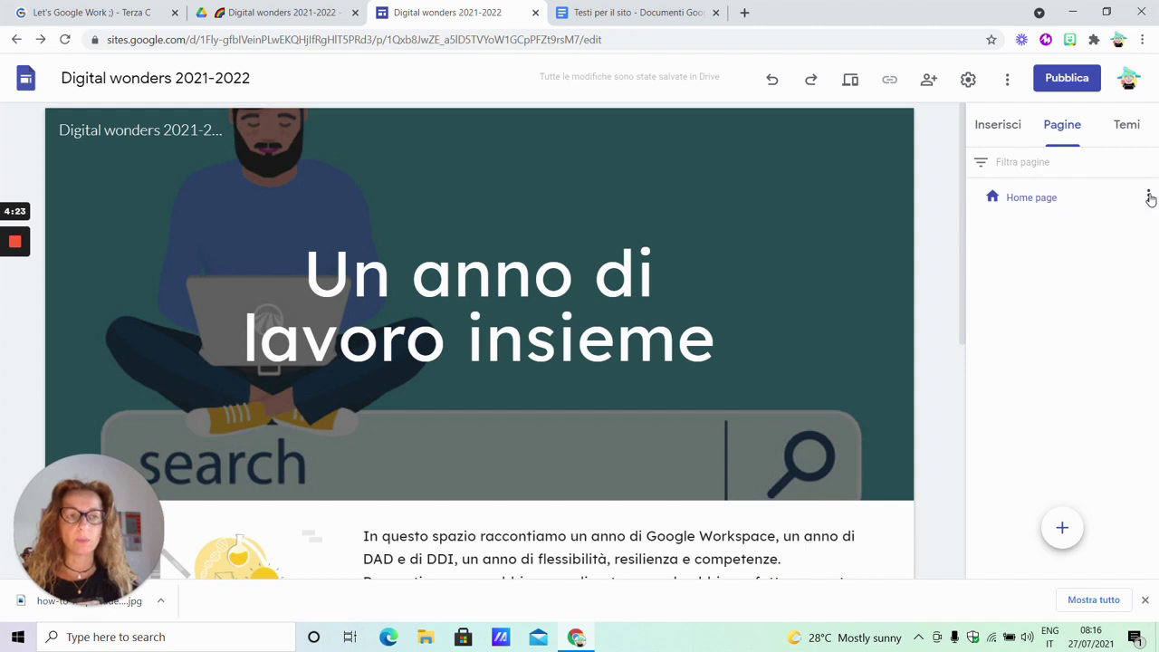
{"action": "left_click", "coordinate": [1148, 197]}
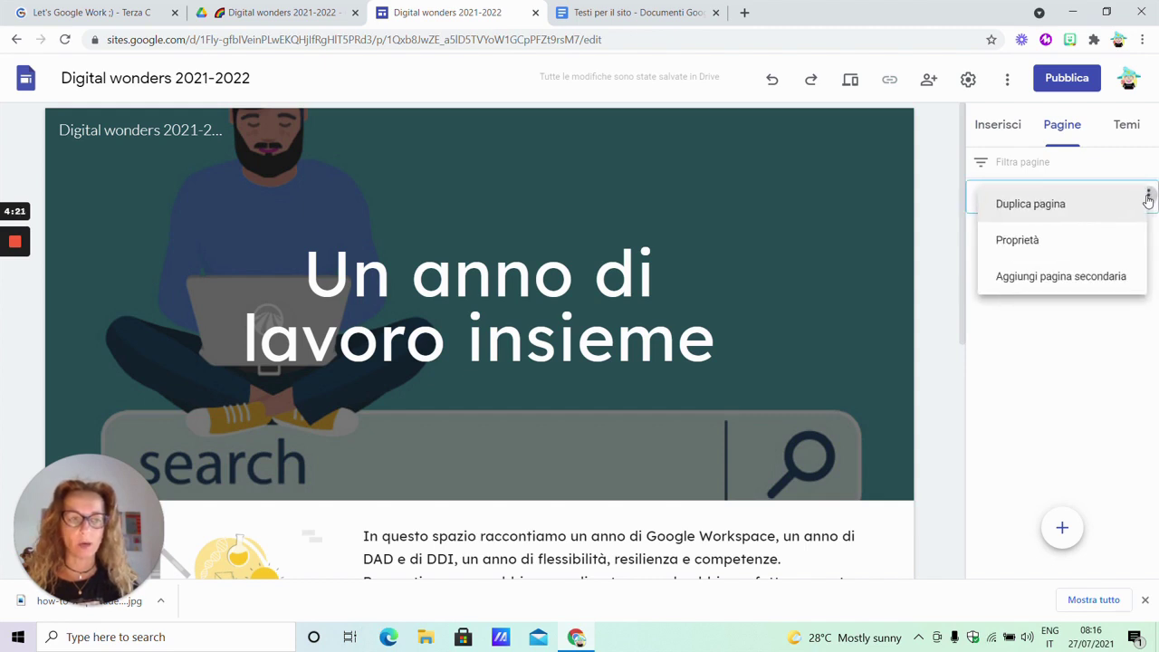
{"action": "left_click", "coordinate": [1035, 212]}
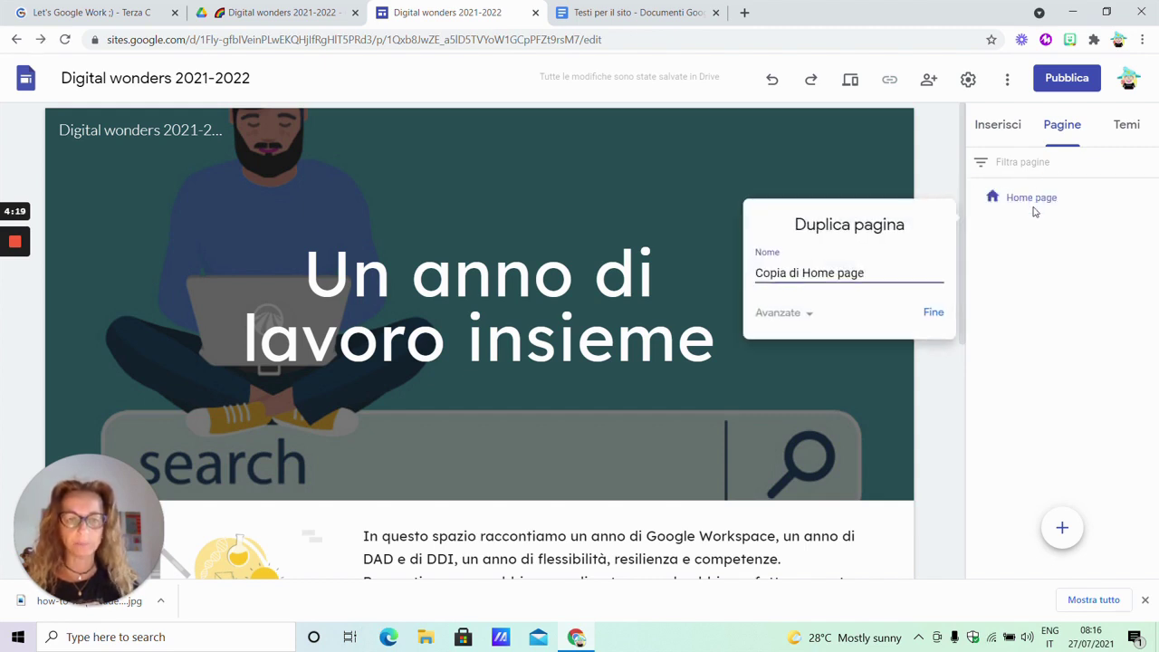
{"action": "key", "text": "ctrl+shift+Left"}
{"action": "key", "text": "ctrl+shift+Left"}
{"action": "key", "text": "ctrl+shift+Left"}
{"action": "key", "text": "ctrl+shift+Left"}
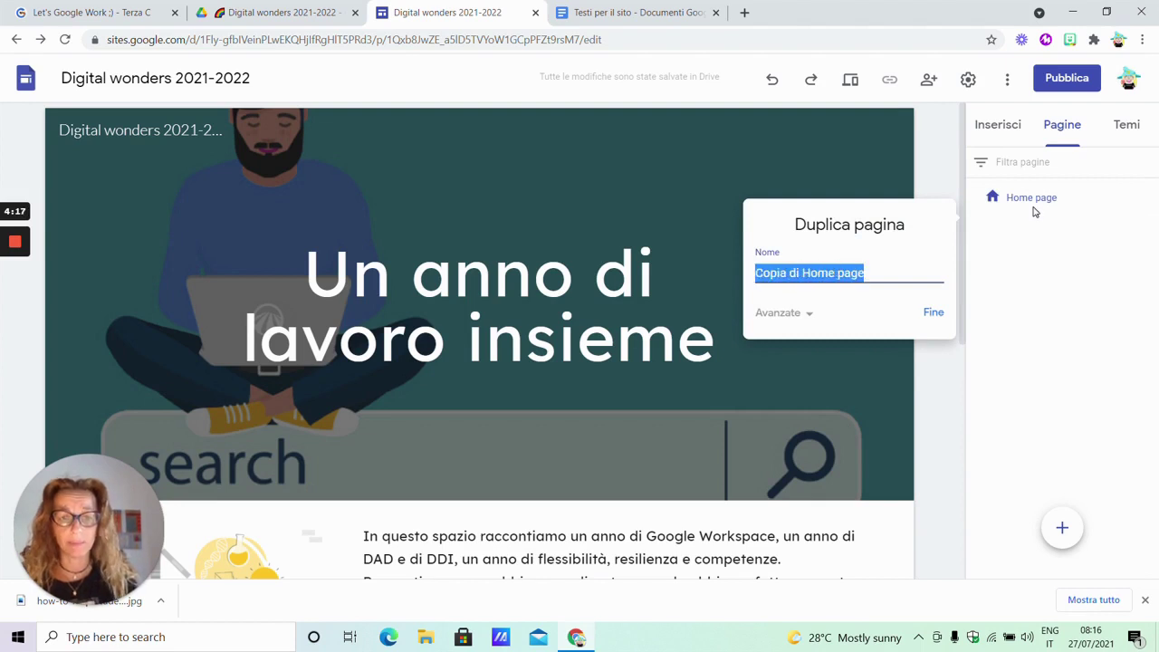
{"action": "type", "text": "Prima C"}
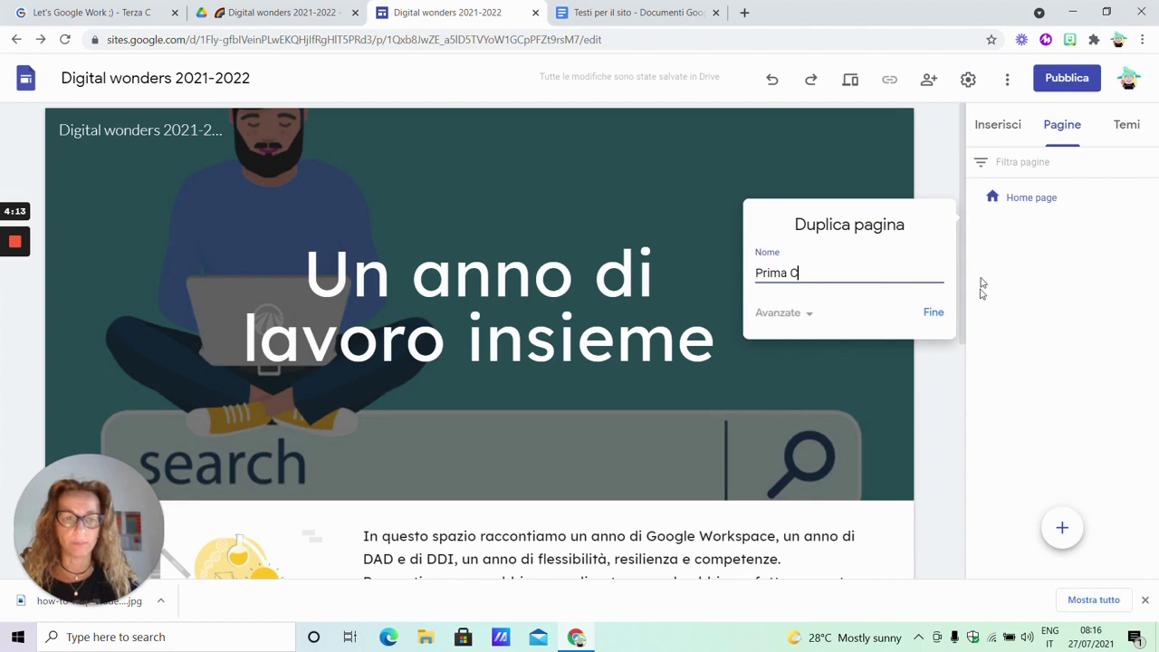
{"action": "left_click", "coordinate": [934, 311]}
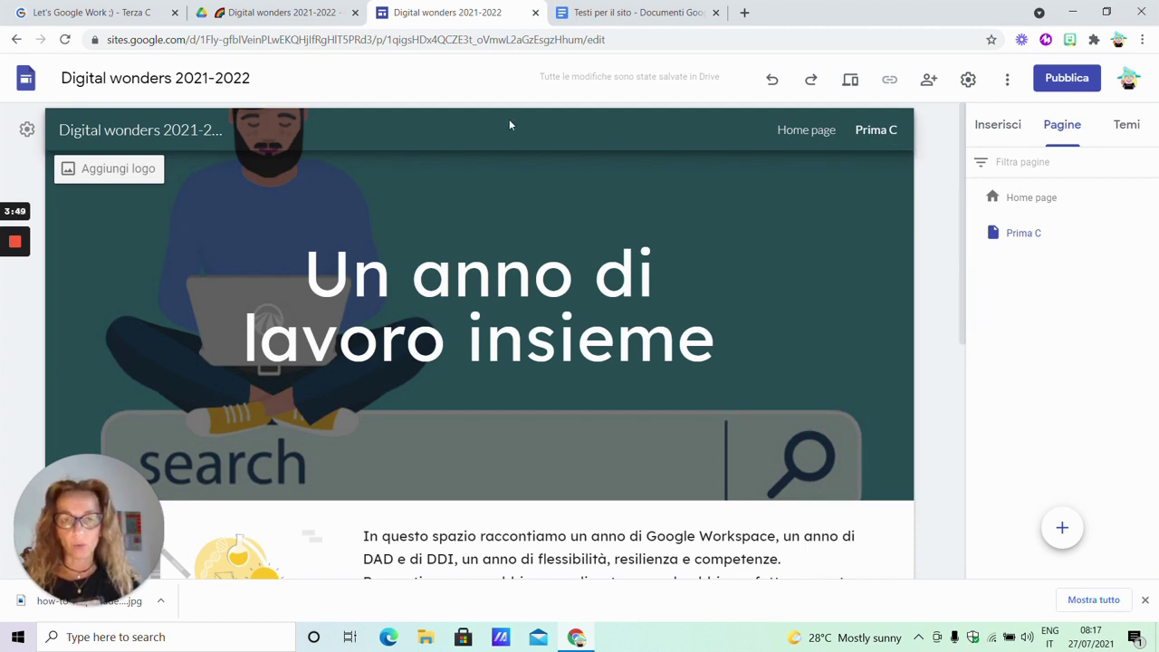
Set the site's navigation mode to Laterale and try out the sidebar menu on the page
{"action": "left_click", "coordinate": [26, 130]}
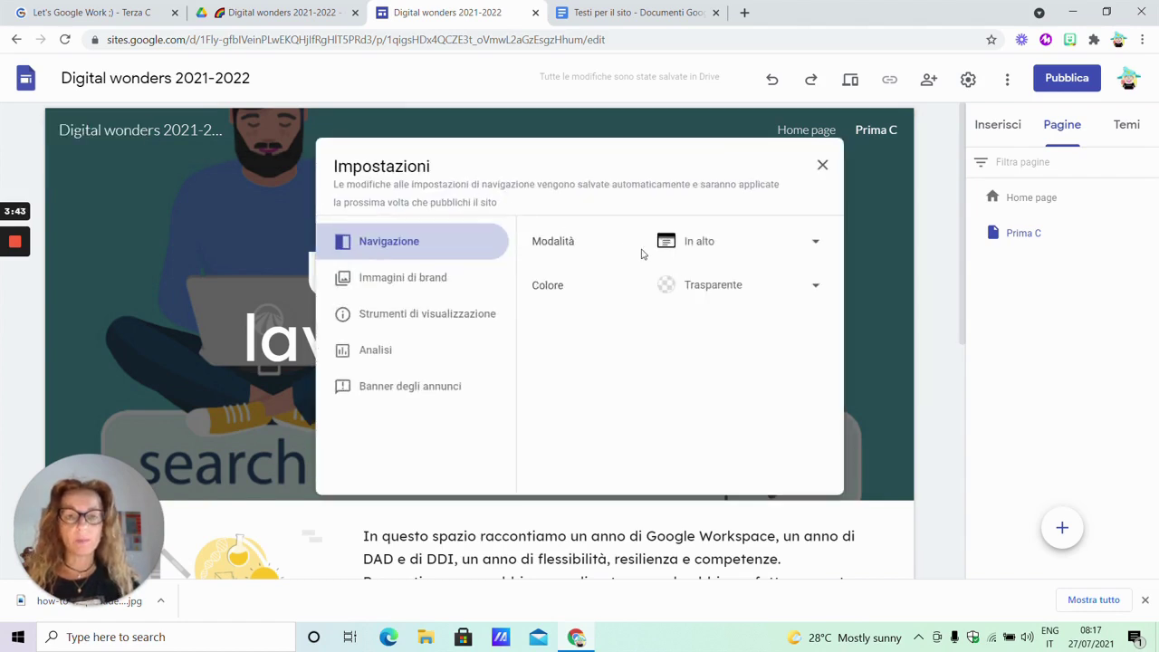
{"action": "left_click", "coordinate": [784, 248]}
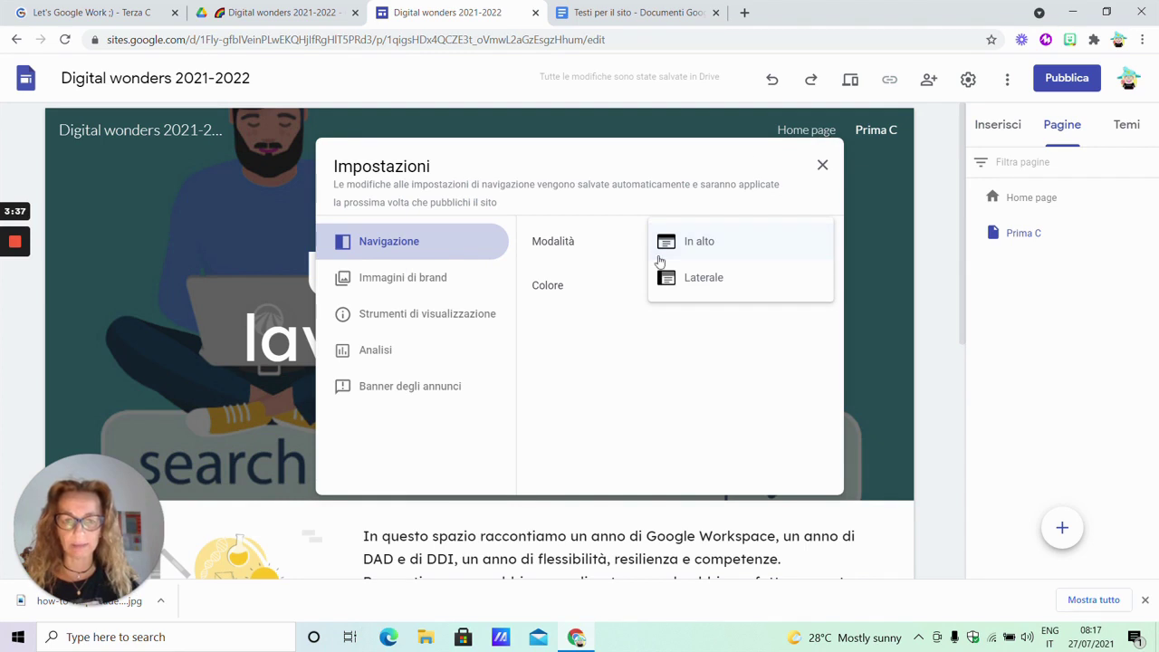
{"action": "left_click", "coordinate": [700, 281]}
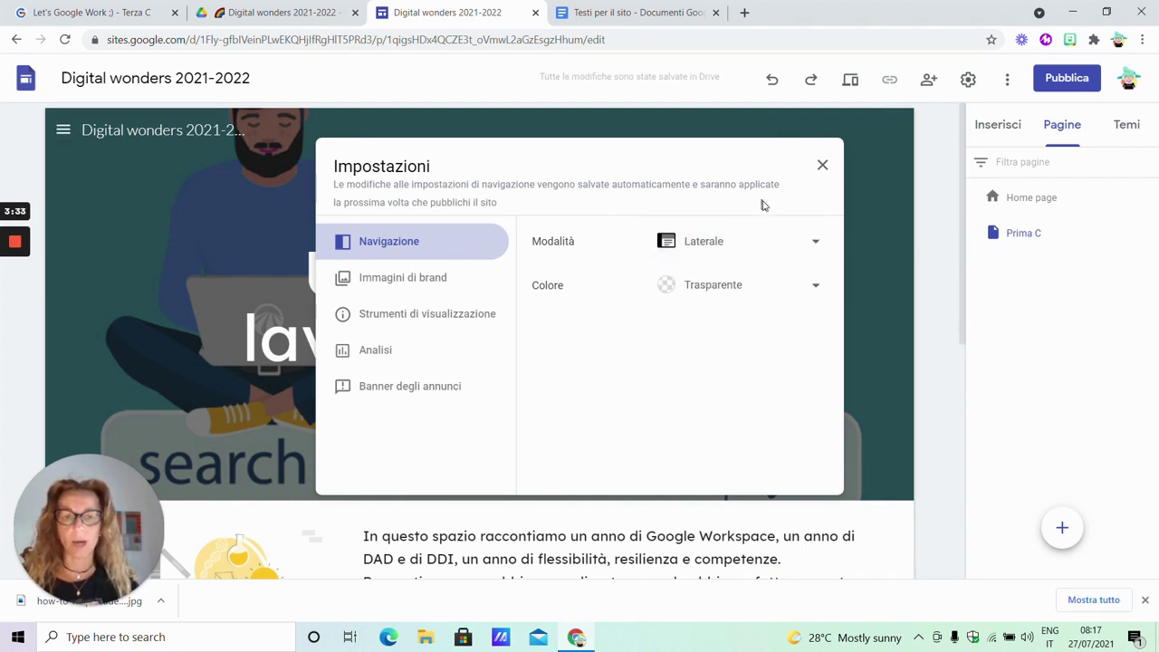
{"action": "left_click", "coordinate": [820, 166]}
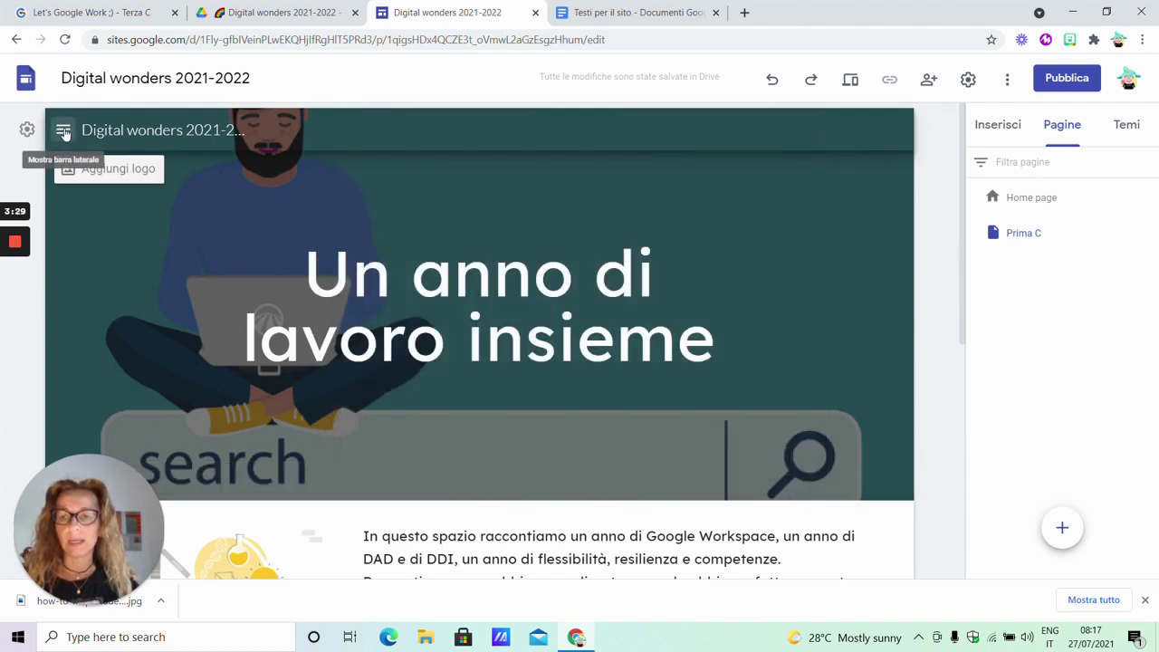
{"action": "left_click", "coordinate": [63, 131]}
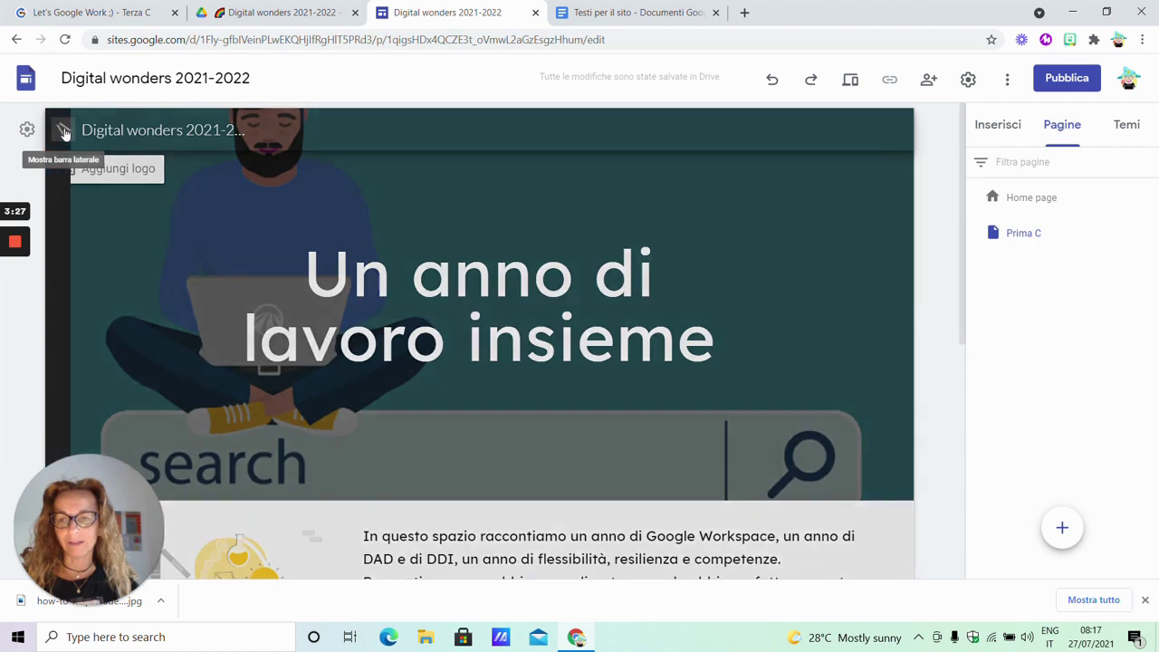
{"action": "left_click", "coordinate": [64, 132]}
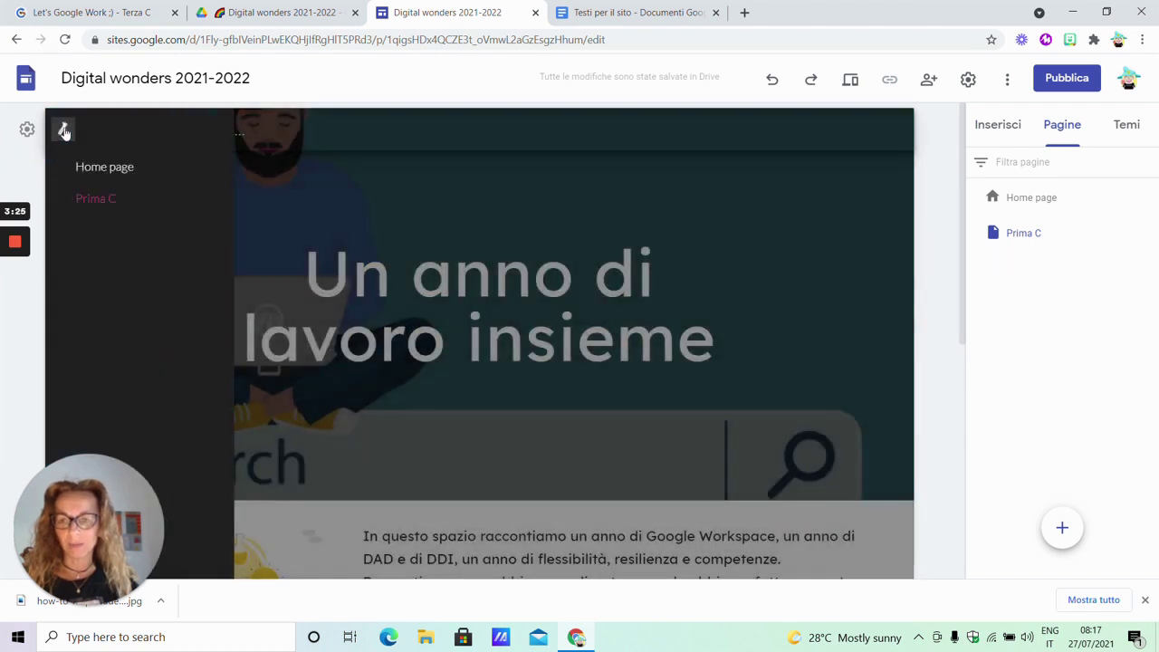
Try Bianco as the navigation bar colour and settle on Nero
{"action": "left_click", "coordinate": [28, 131]}
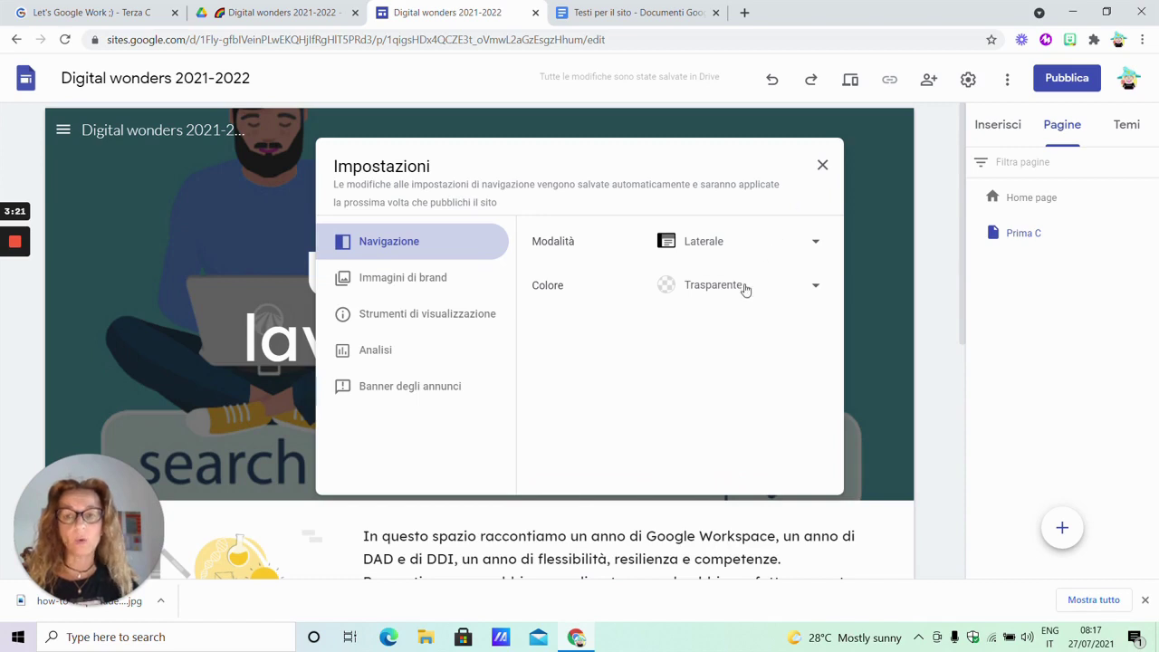
{"action": "left_click", "coordinate": [776, 293]}
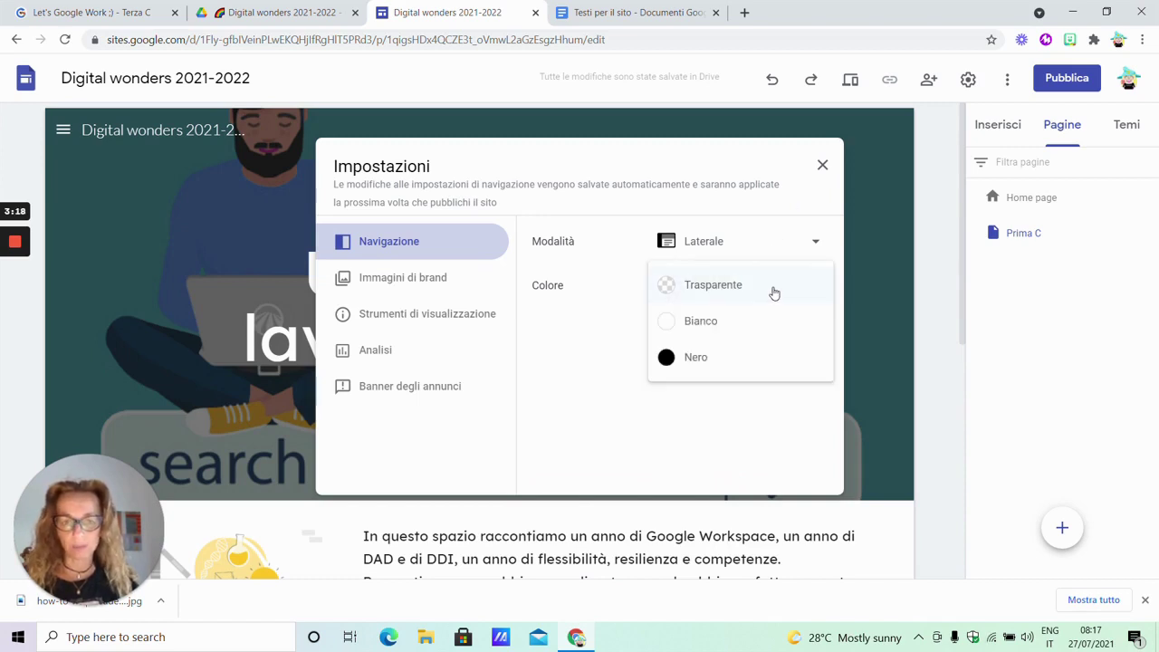
{"action": "left_click", "coordinate": [713, 327]}
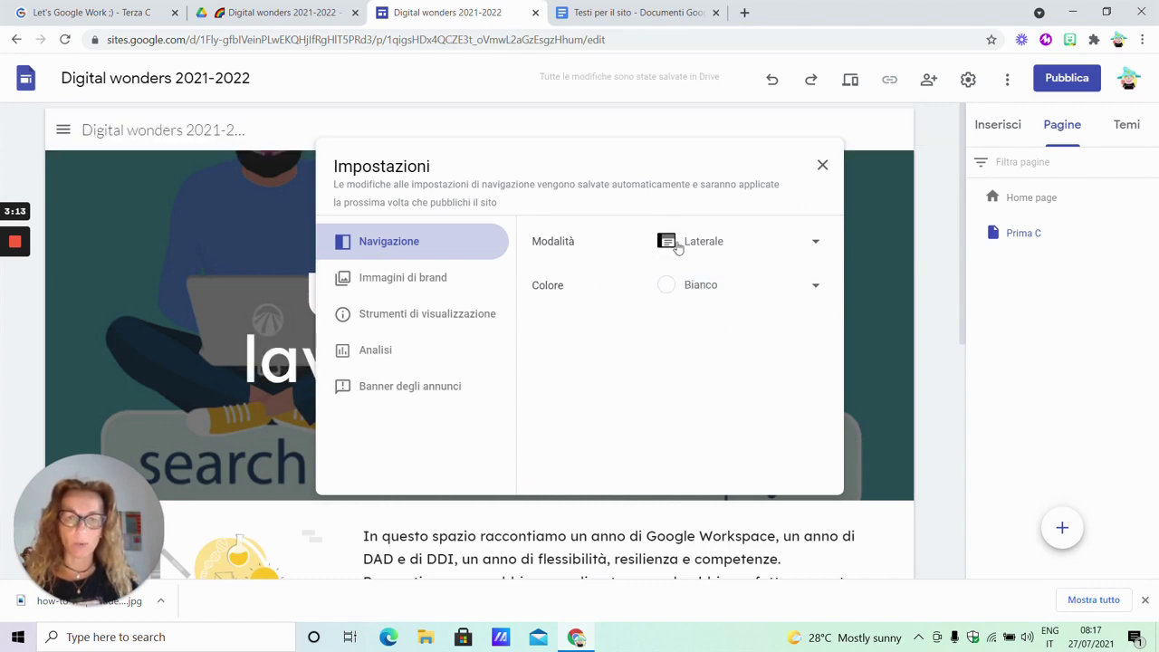
{"action": "left_click", "coordinate": [706, 288]}
{"action": "left_click", "coordinate": [708, 328]}
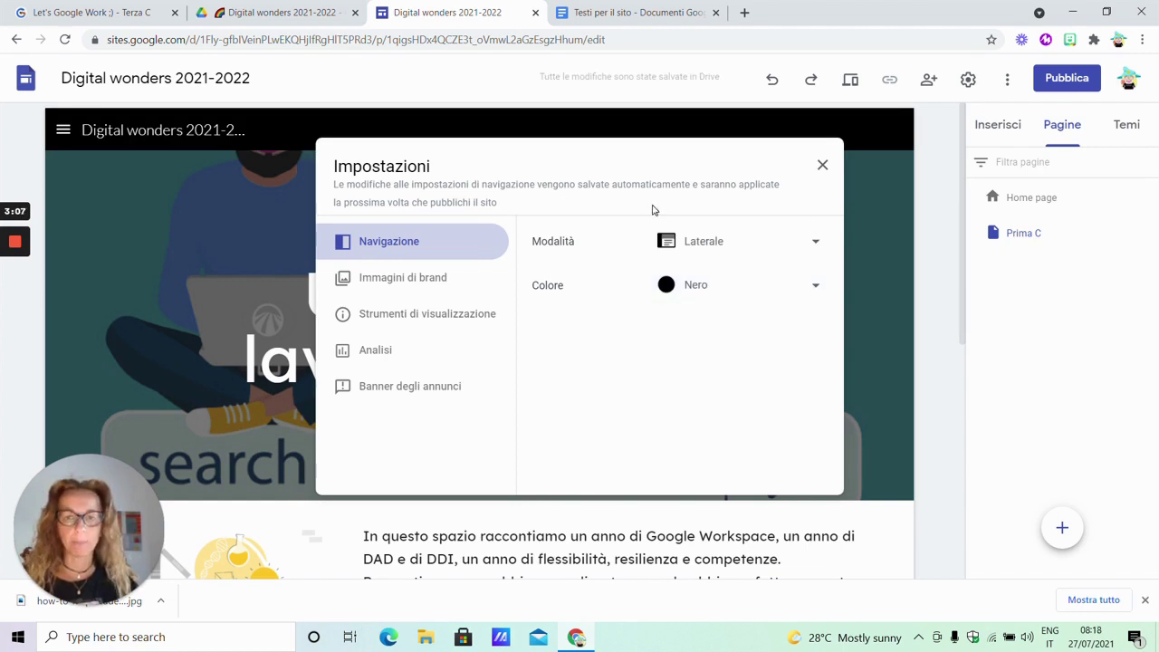
Set the site's navigation mode back to In alto and leave the settings
{"action": "left_click", "coordinate": [716, 252]}
{"action": "left_click", "coordinate": [712, 218]}
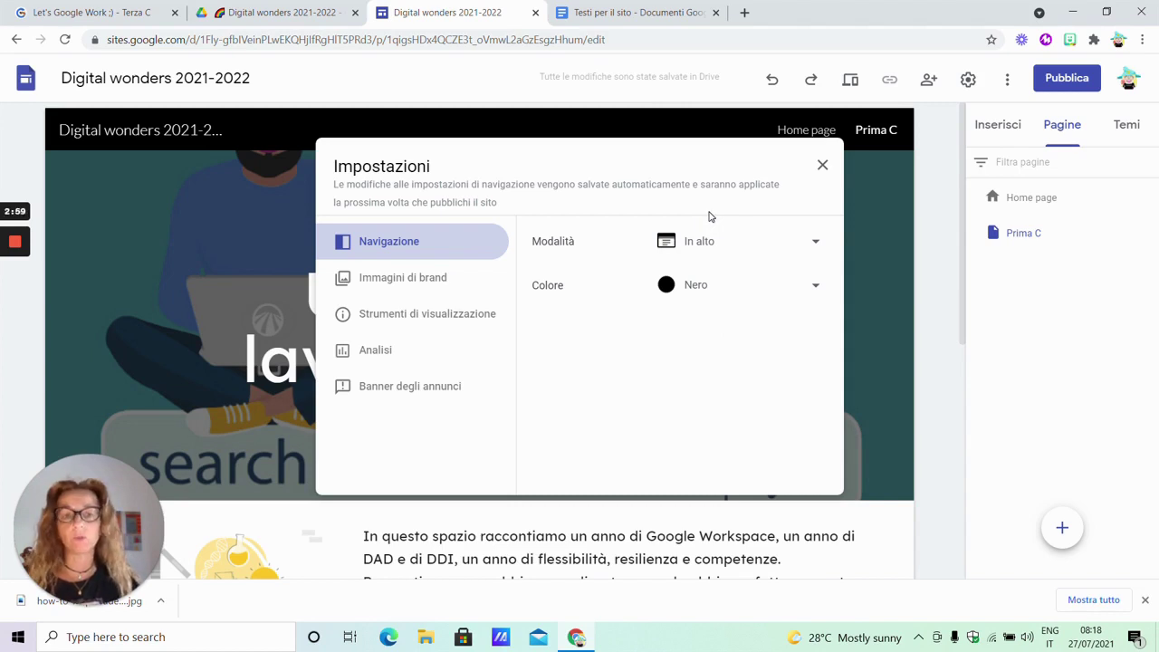
{"action": "left_click", "coordinate": [699, 254]}
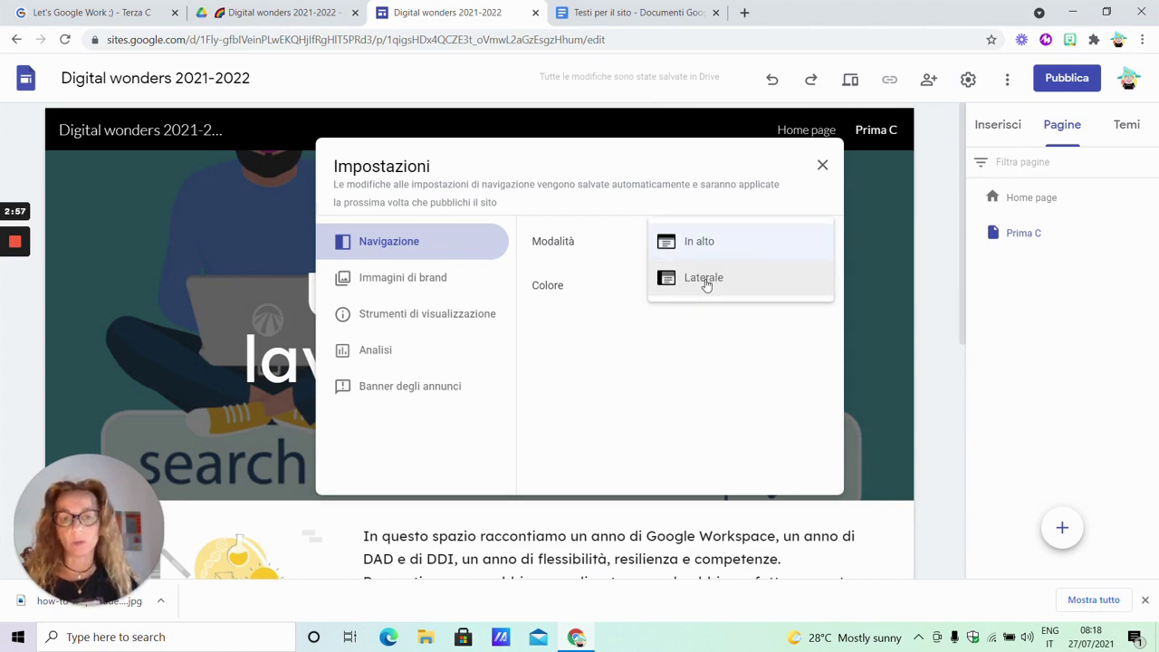
{"action": "left_click", "coordinate": [707, 246]}
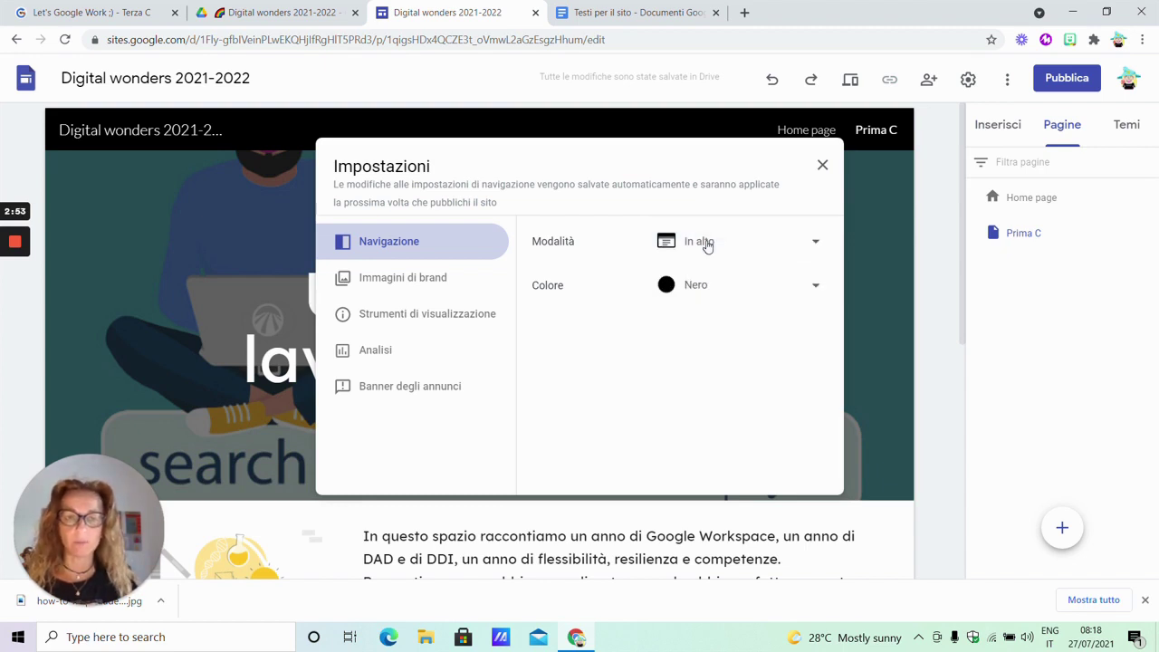
{"action": "left_click", "coordinate": [820, 167]}
Look over the content of the duplicated Prima C page and return to its header
{"action": "scroll", "coordinate": [855, 252], "scroll_direction": "down", "scroll_amount": 2}
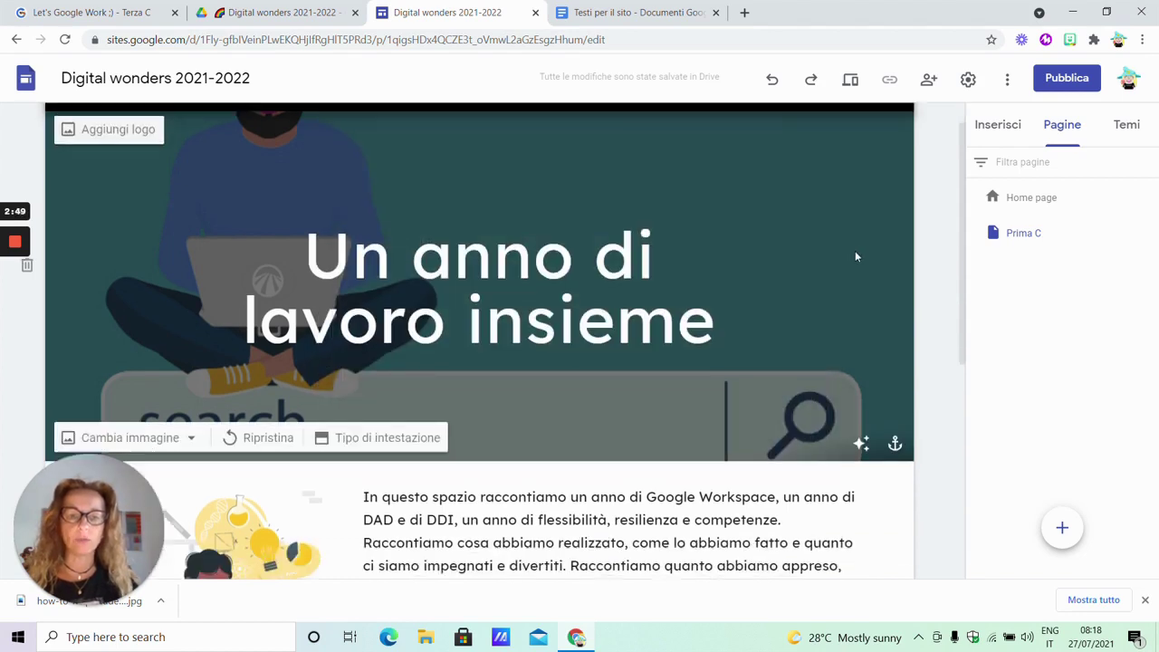
{"action": "scroll", "coordinate": [856, 252], "scroll_direction": "down", "scroll_amount": 2}
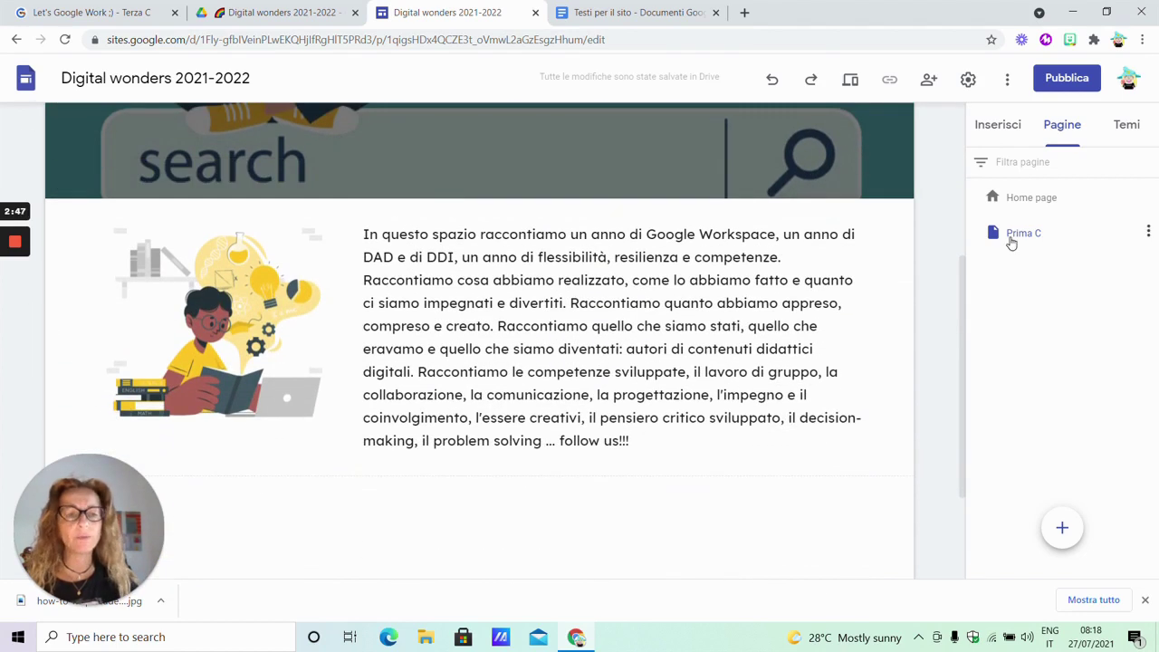
{"action": "left_click", "coordinate": [1012, 237]}
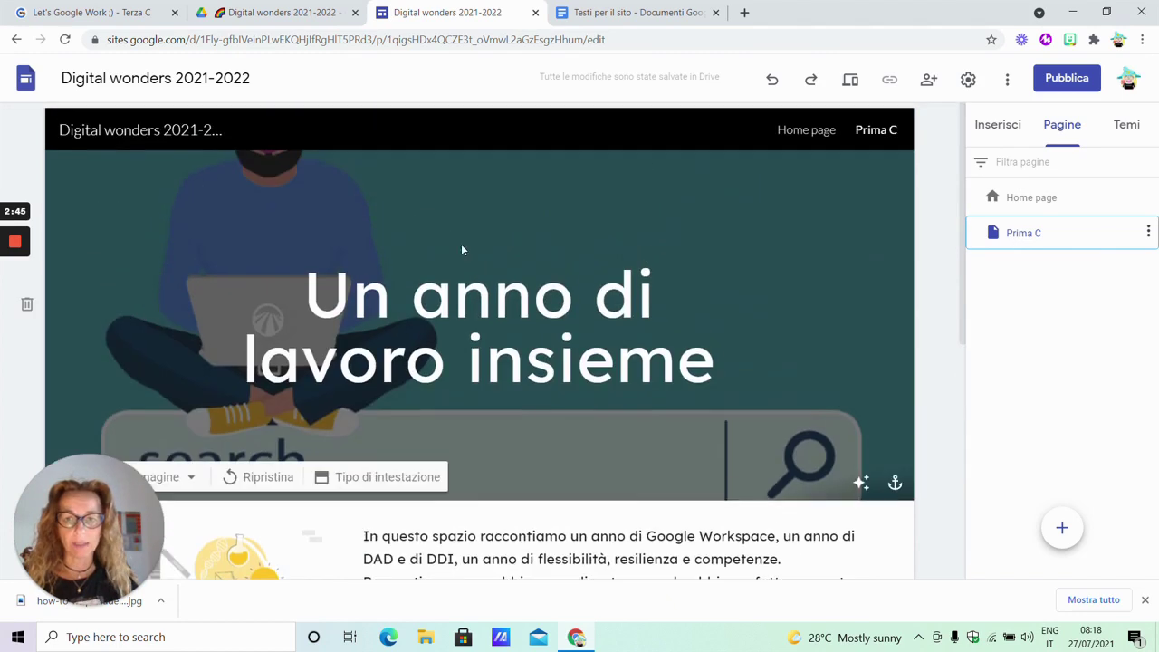